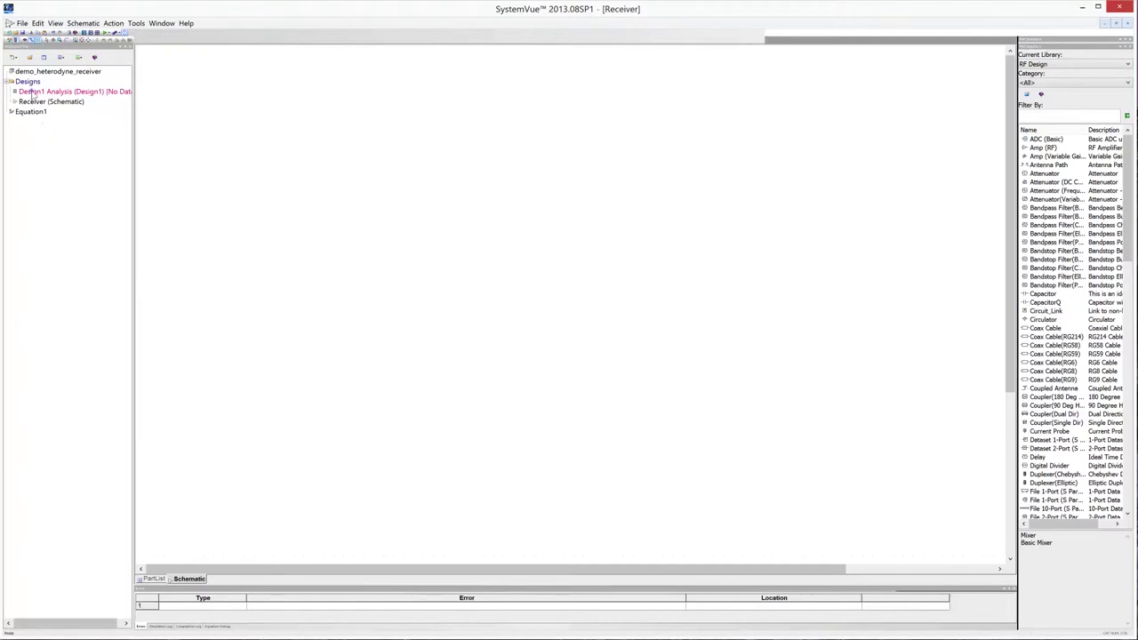
Delete the Design1 Analysis data flow analysis from the workspace.
key("Delete")
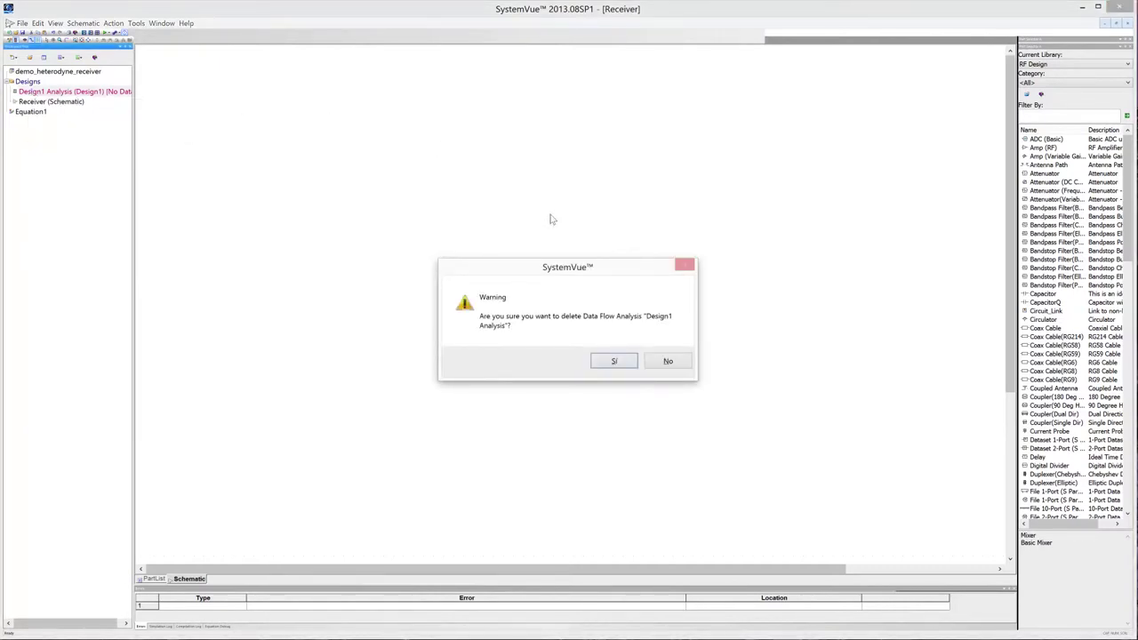
left_click(612, 360)
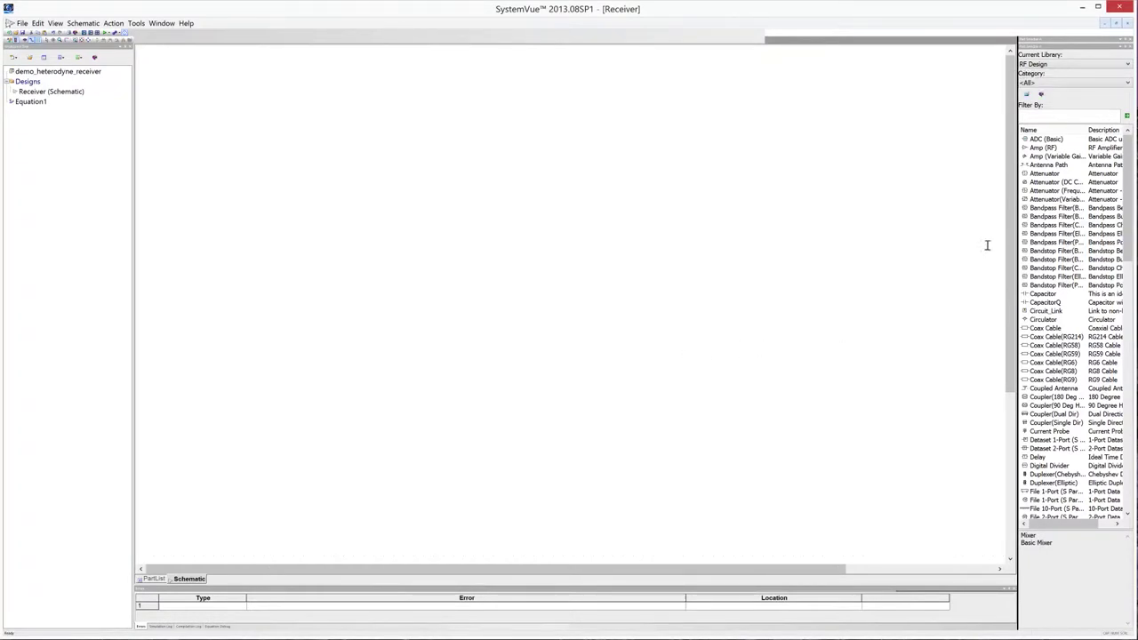
Find the Source (Multi) part in the RF Design library and place it at the left of the Receiver schematic.
left_click(1030, 115)
type("multi")
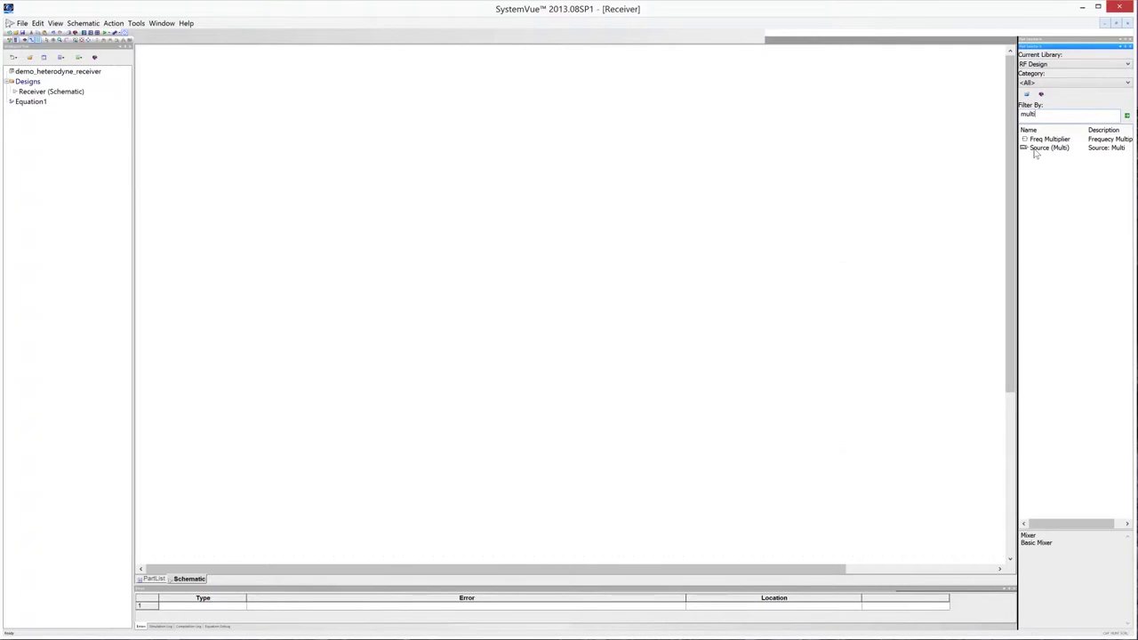
left_click_drag(1035, 153, 178, 269)
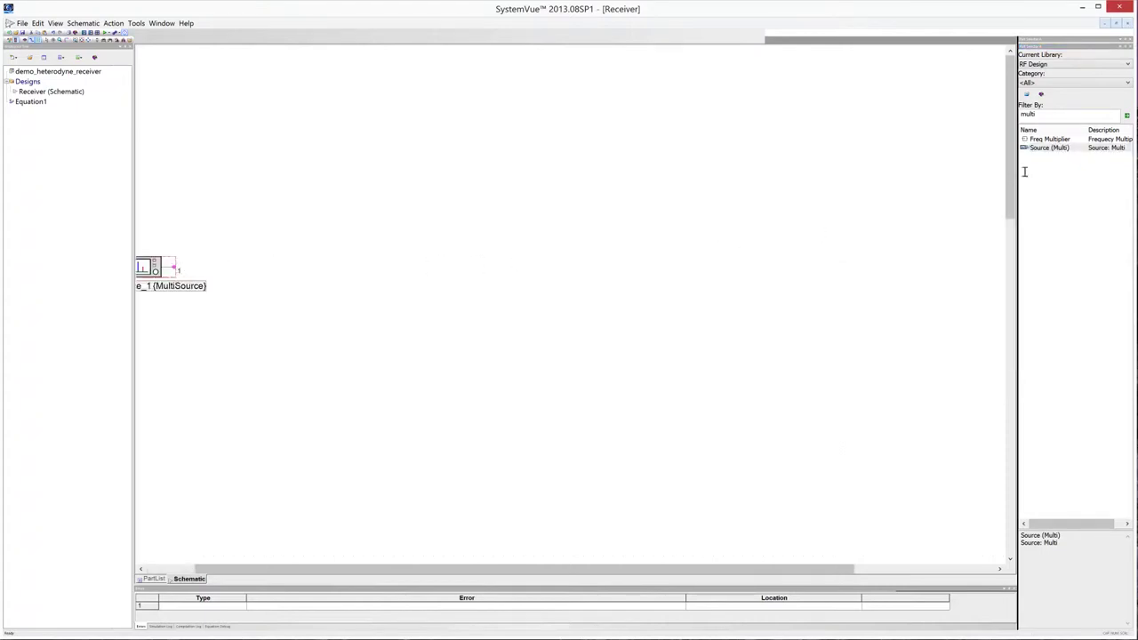
Add a Chebyshev bandpass filter to the schematic and connect its input to the multi source output, leaving a wire between them.
double_click(1060, 118)
type("cheby")
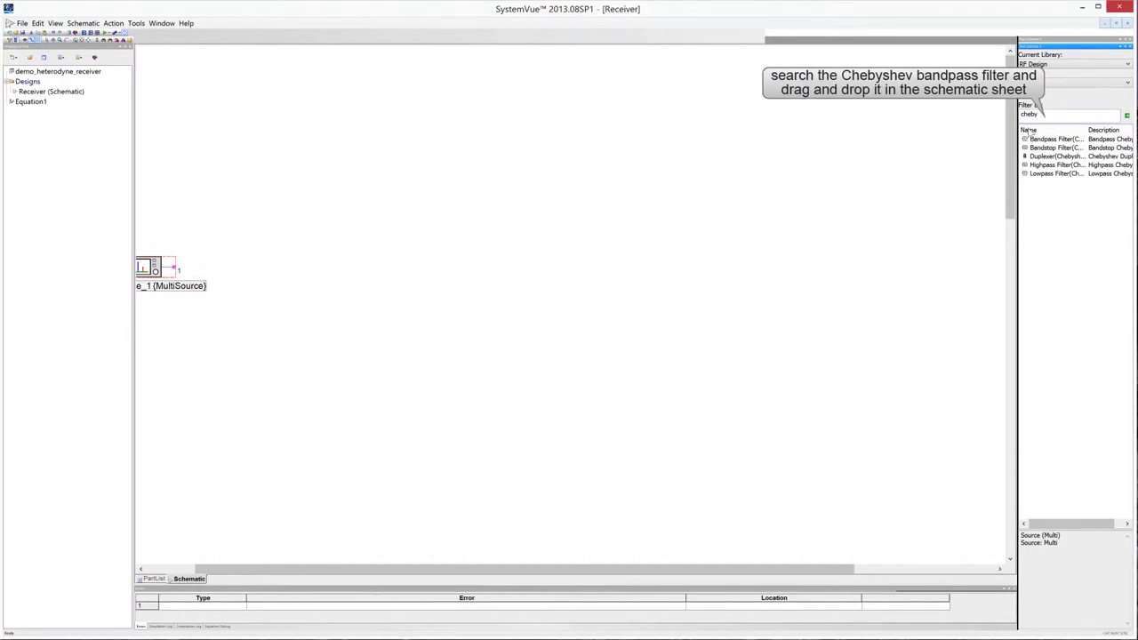
left_click_drag(1032, 140, 240, 270)
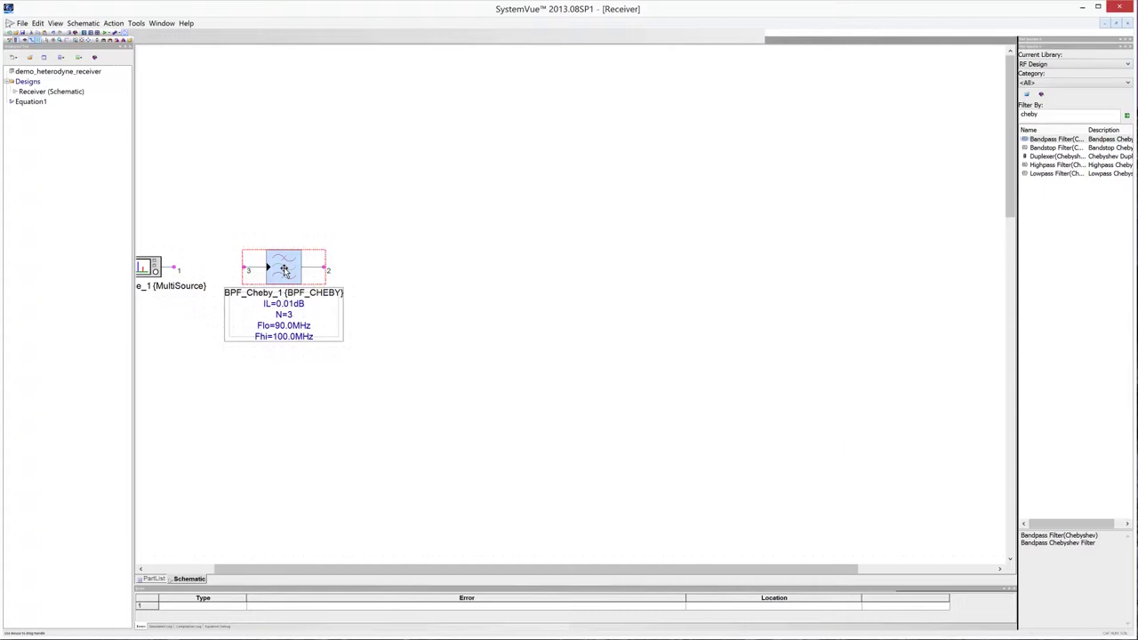
left_click_drag(285, 270, 192, 272)
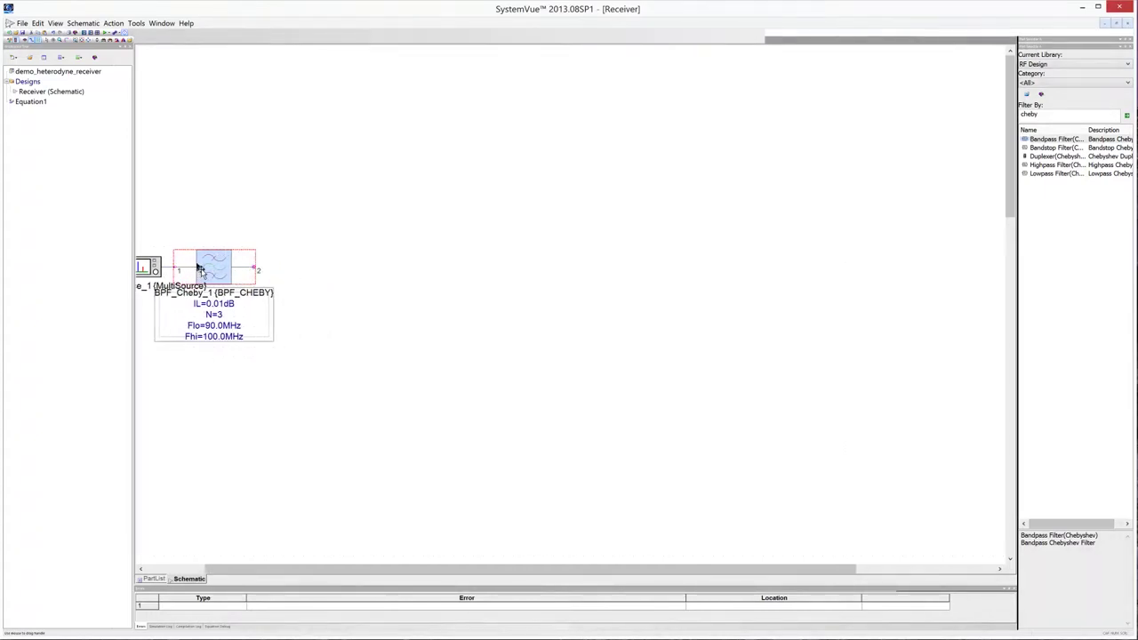
left_click_drag(243, 270, 313, 269)
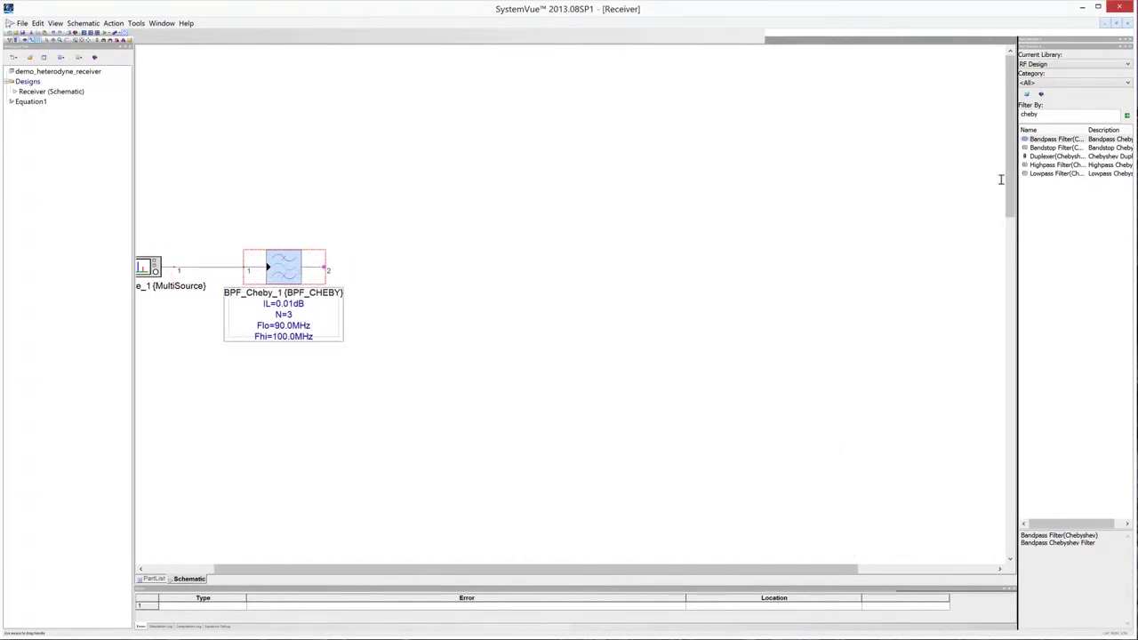
Find the Amp (RF) part and place two of them in a row to the right of the bandpass filter.
double_click(1045, 115)
type("ampl")
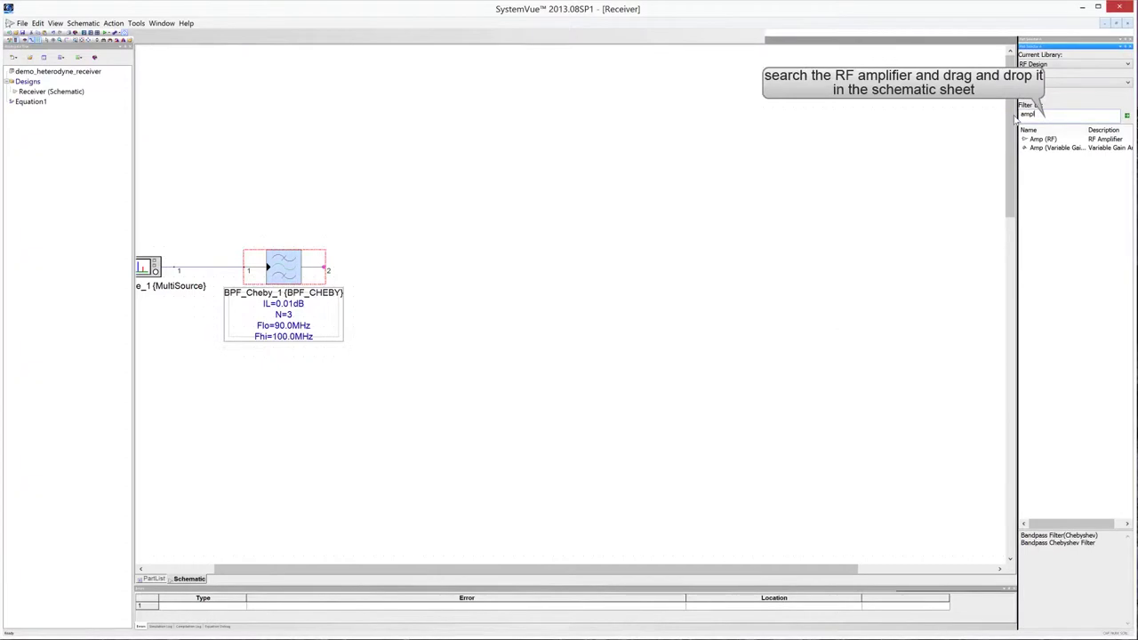
left_click_drag(1036, 140, 403, 270)
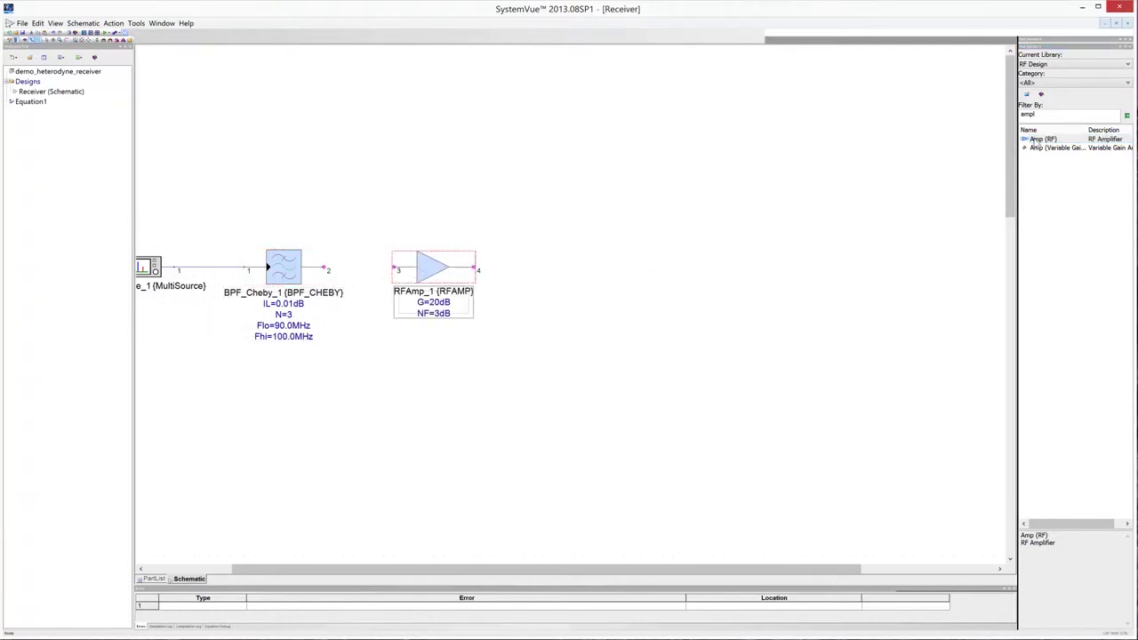
left_click_drag(1032, 142, 561, 272)
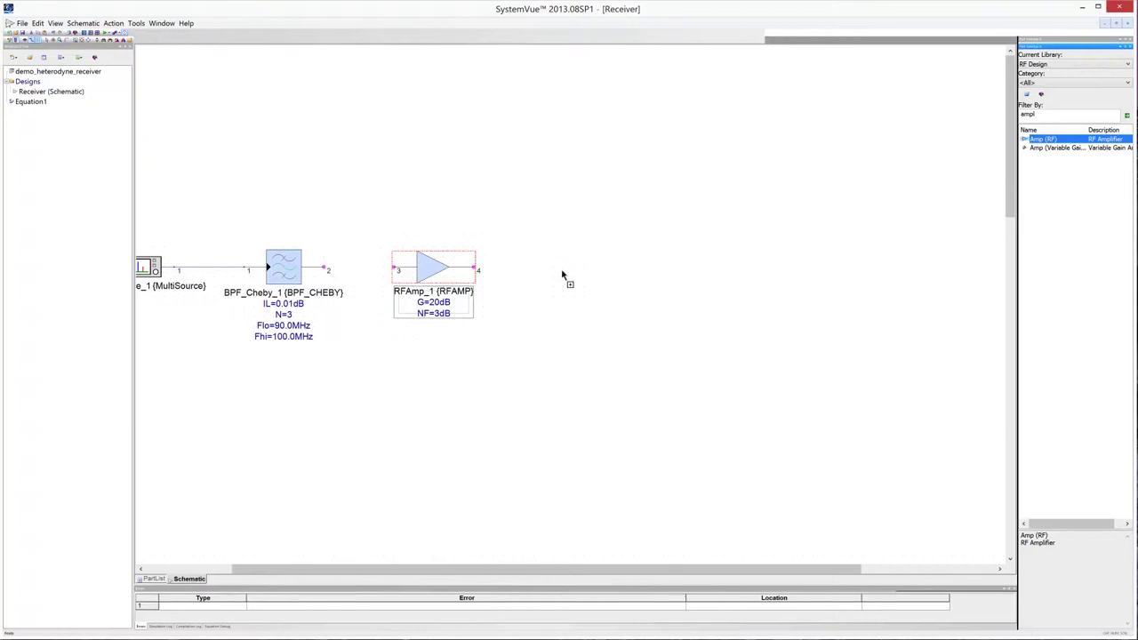
left_click_drag(562, 274, 563, 271)
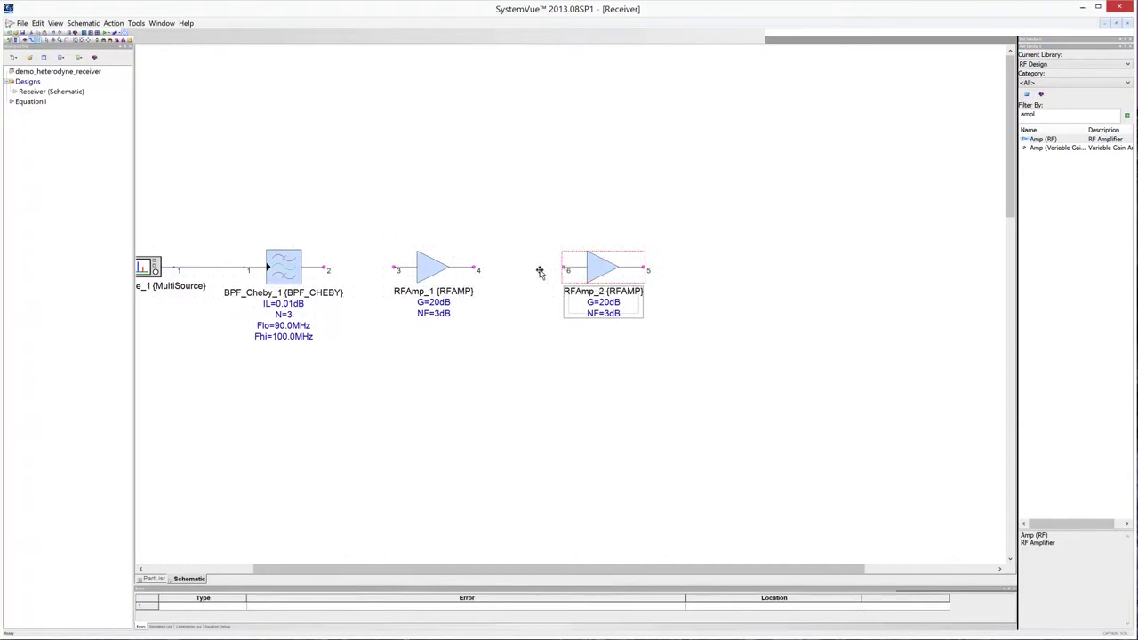
Connect the first RF amplifier to the filter output and the second to the first amplifier's output, spacing them apart with wires.
left_click_drag(435, 273, 339, 273)
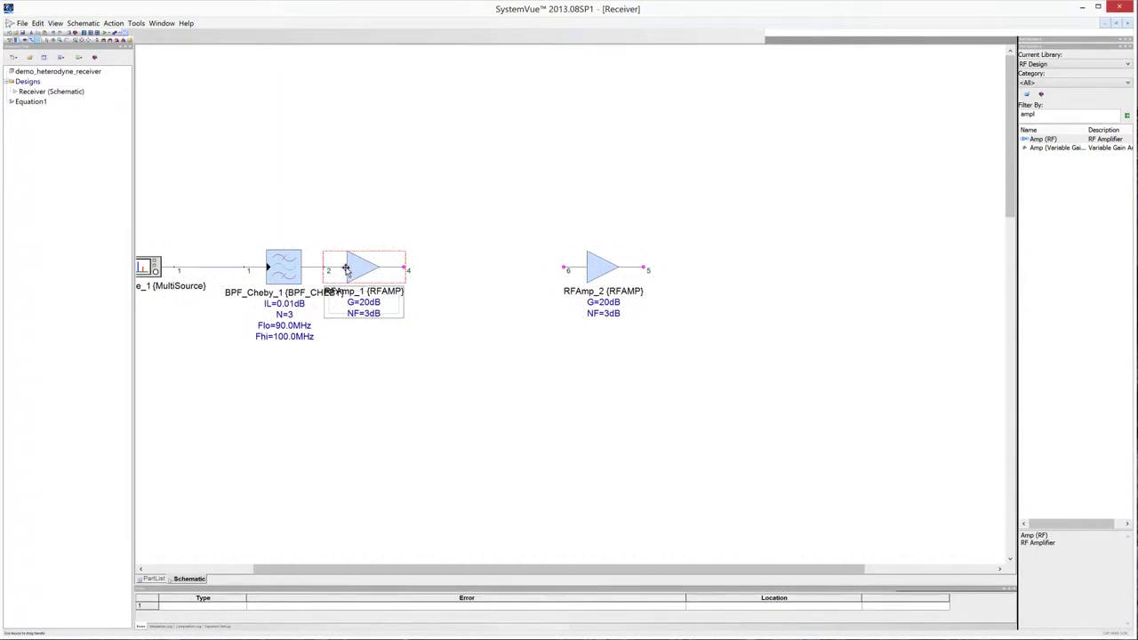
left_click_drag(346, 269, 409, 270)
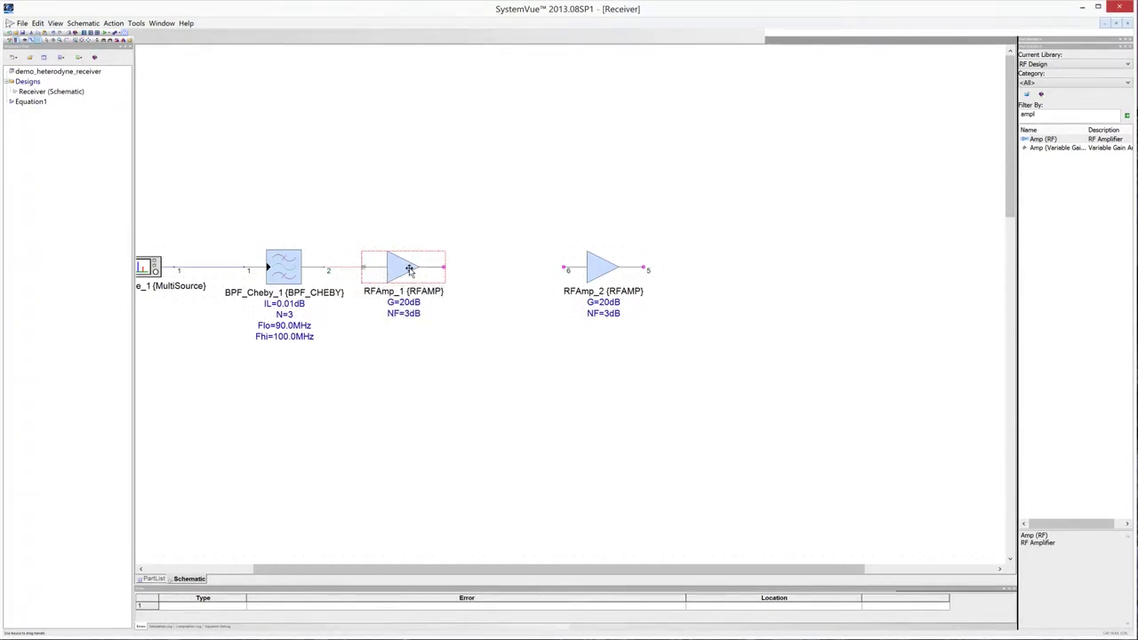
left_click(516, 274)
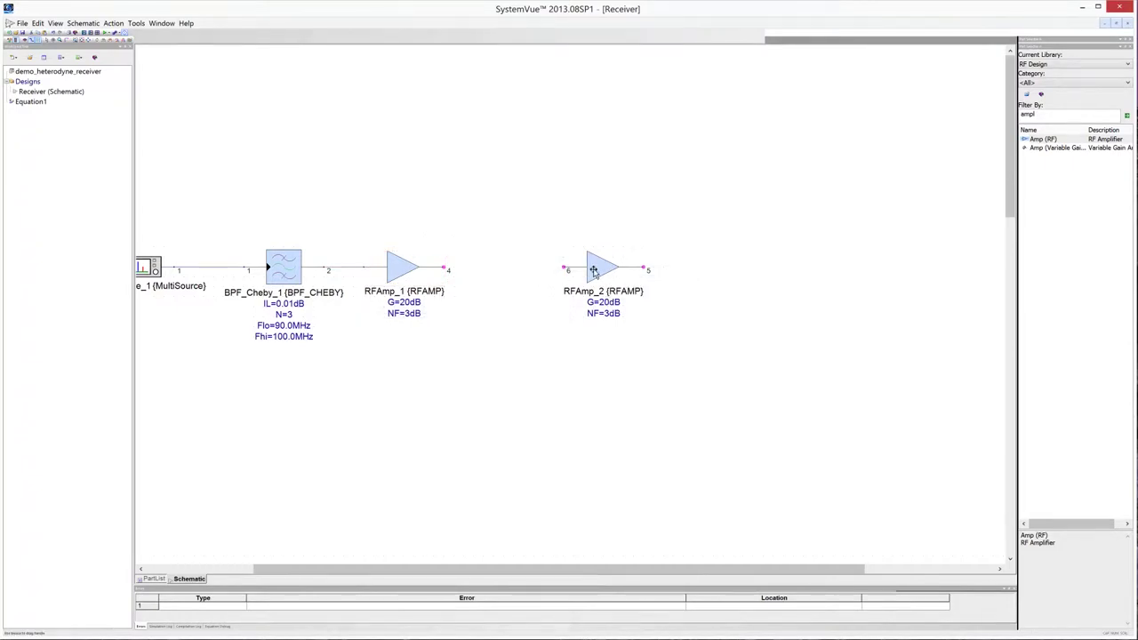
left_click(595, 269)
left_click_drag(530, 270, 435, 270)
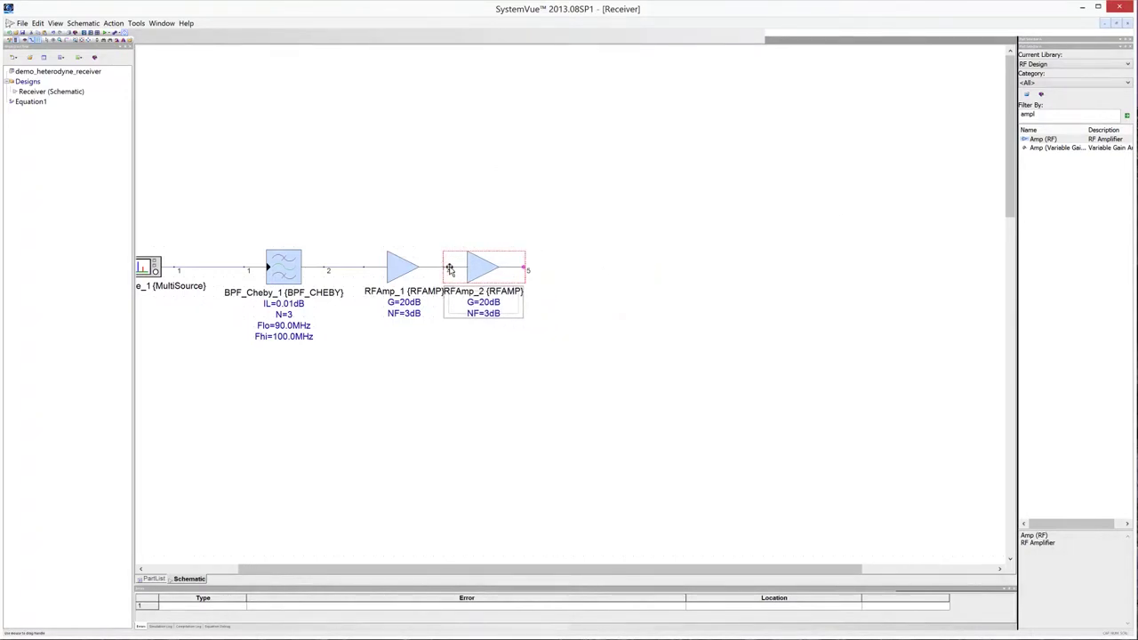
left_click_drag(510, 270, 540, 270)
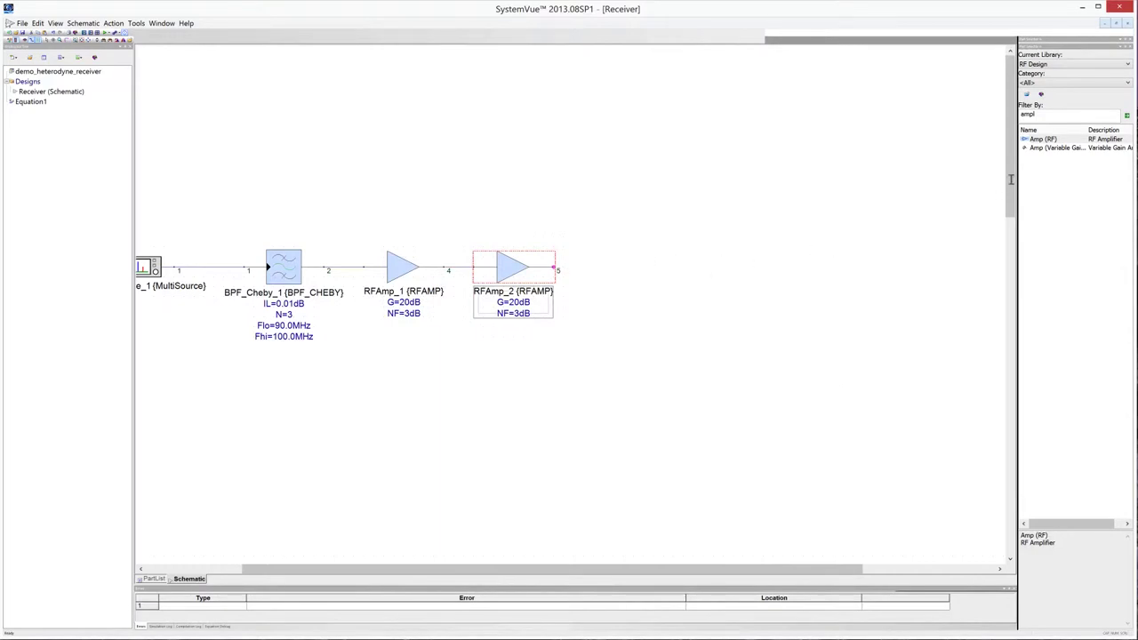
Add a basic Mixer and wire its R input to the output of the second RF amplifier.
double_click(1040, 115)
type("mixer")
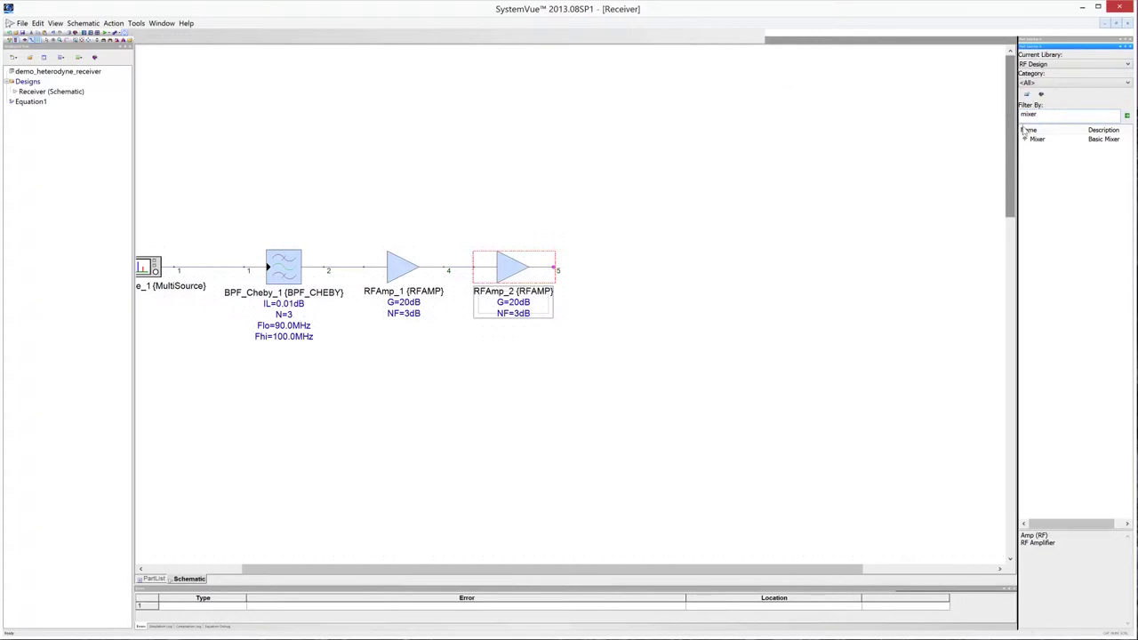
left_click_drag(1033, 140, 635, 270)
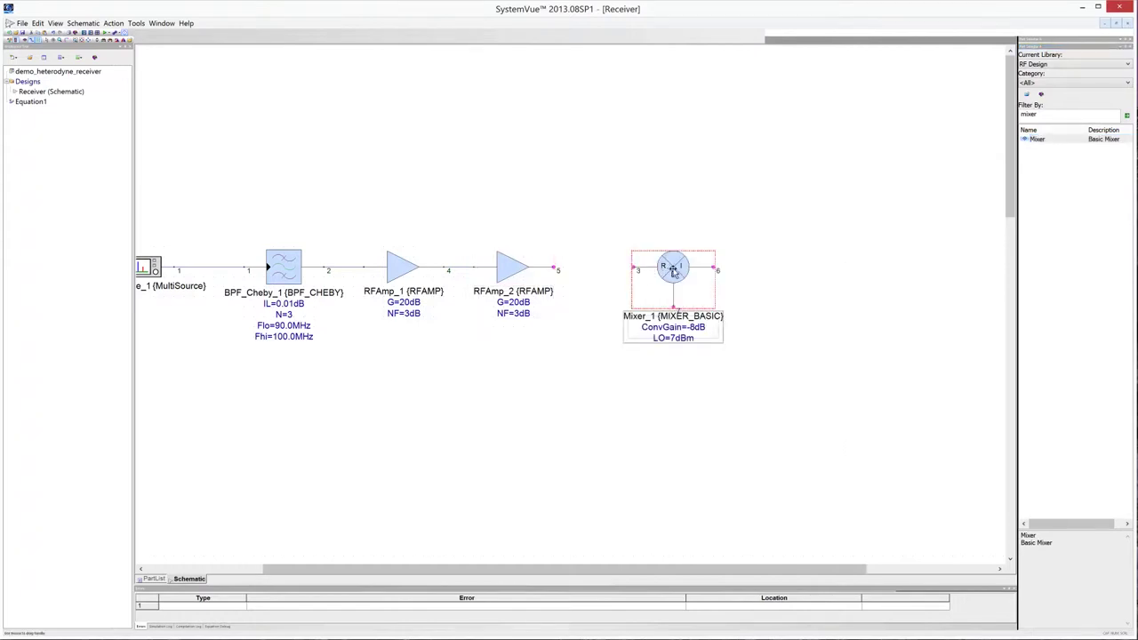
left_click_drag(676, 271, 554, 273)
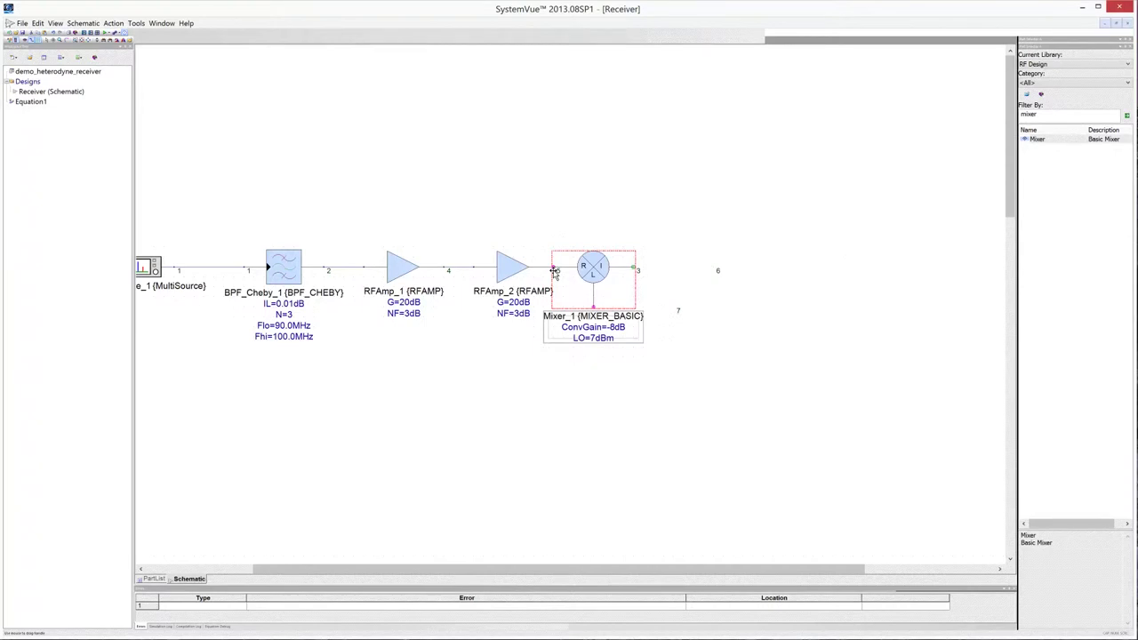
left_click_drag(554, 272, 554, 272)
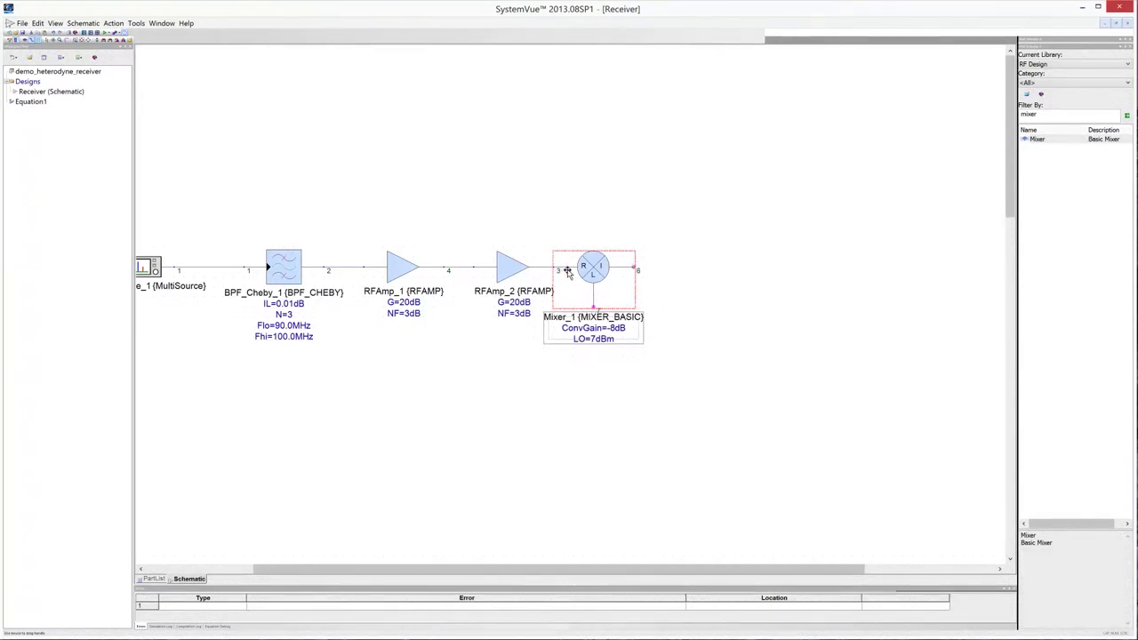
left_click_drag(617, 271, 648, 272)
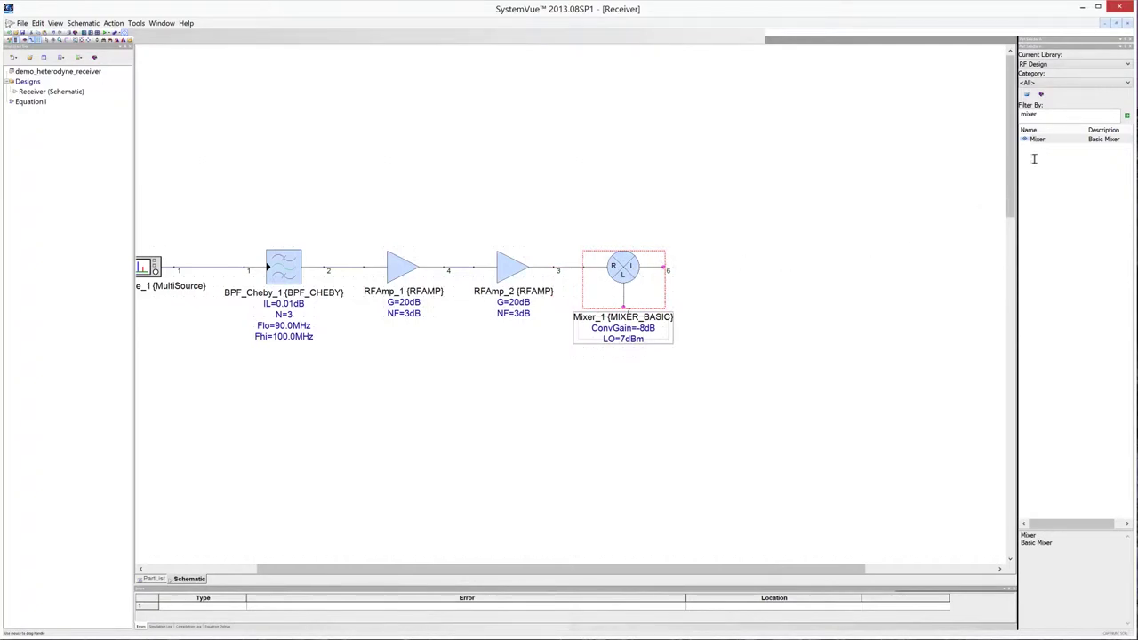
Find the Oscillator (Power) part and place it in the schematic below the mixer.
double_click(1043, 114)
type("oscill")
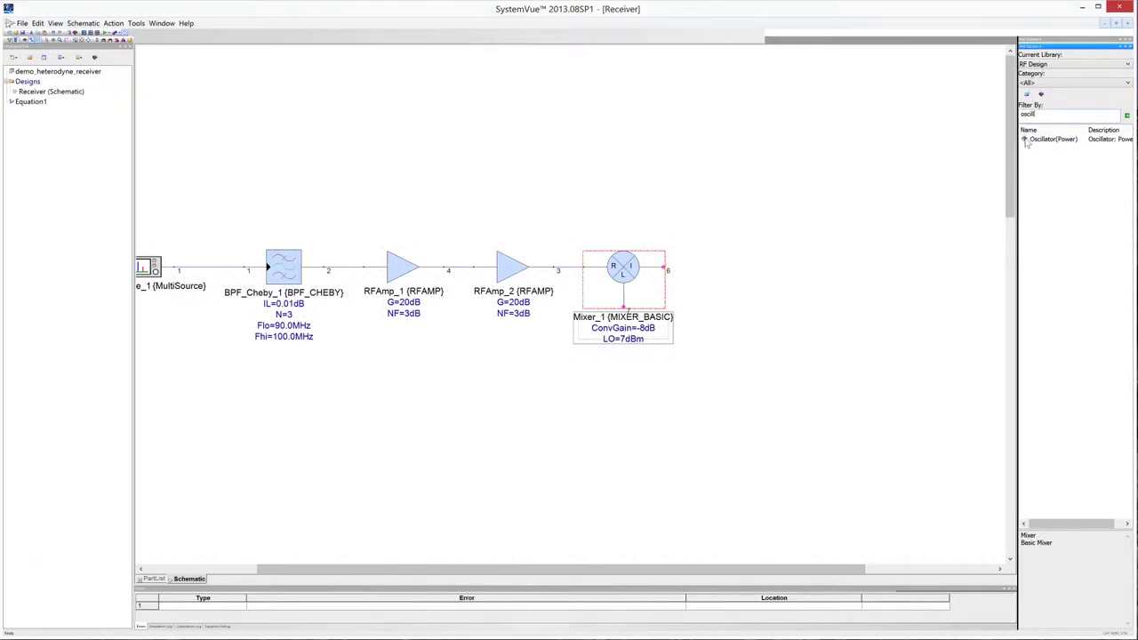
left_click(1029, 139)
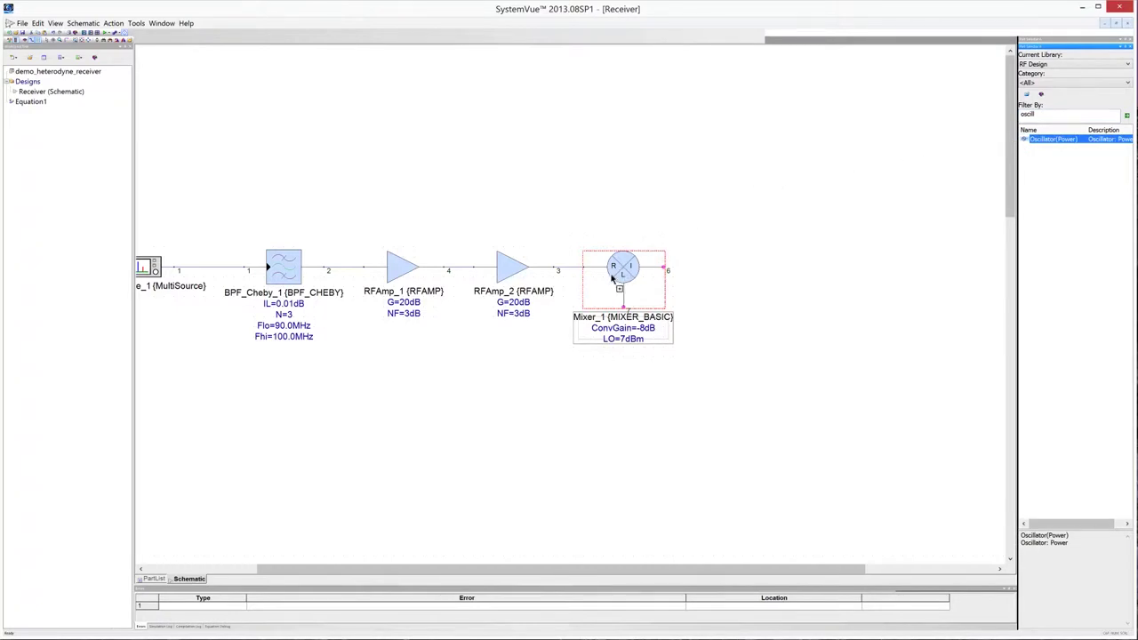
left_click(565, 436)
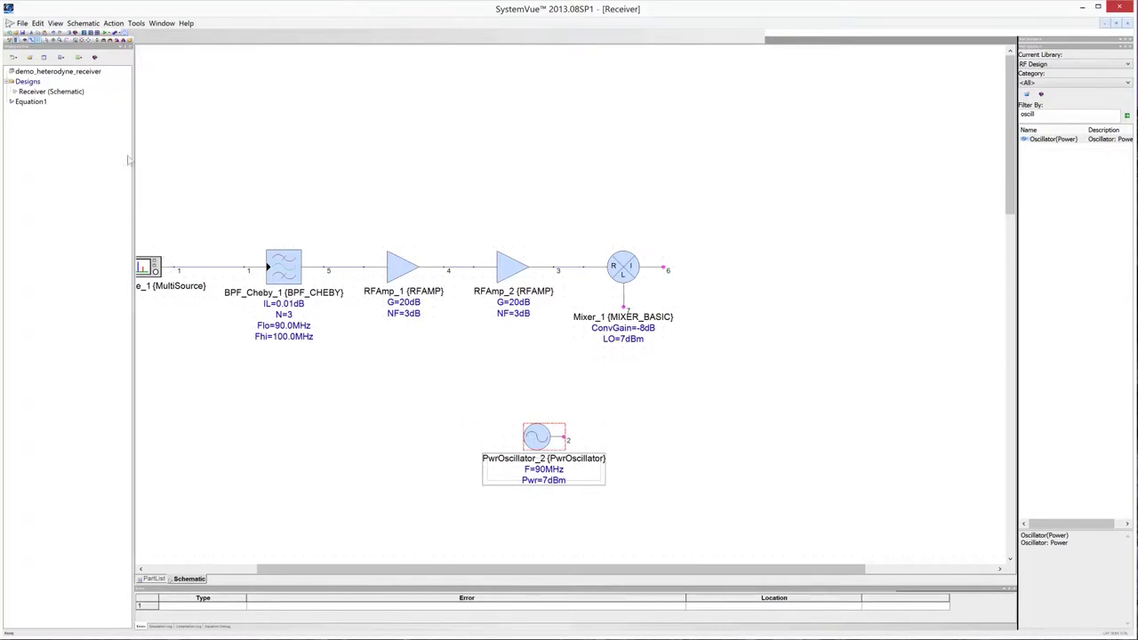
Rotate the power oscillator until its terminal points upward and connect it to the mixer's L port.
left_click(119, 41)
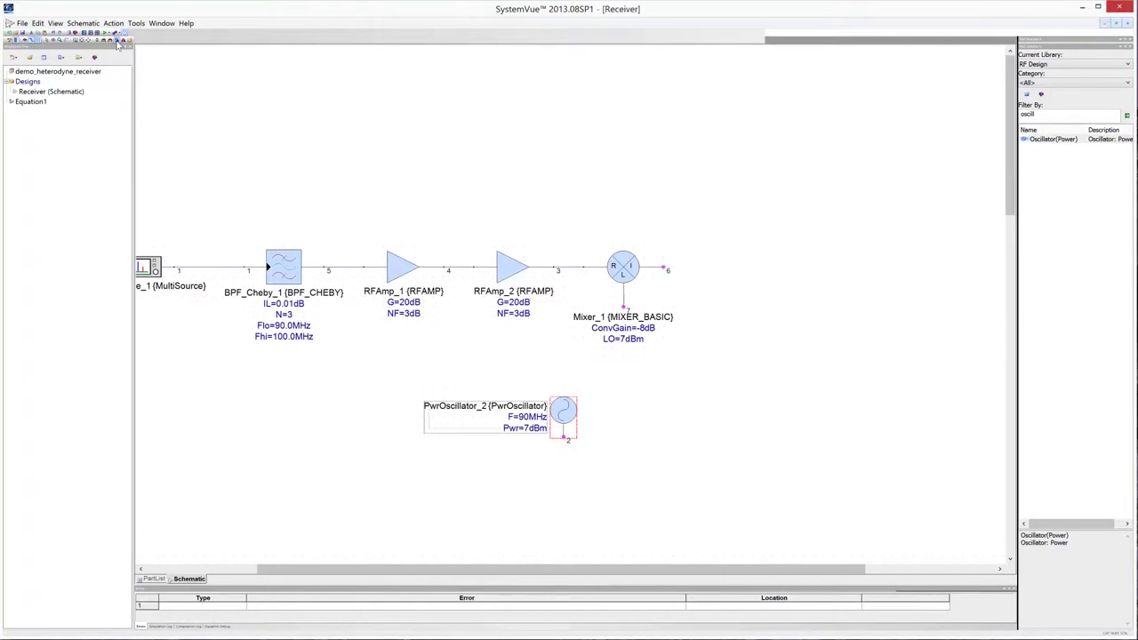
left_click(118, 44)
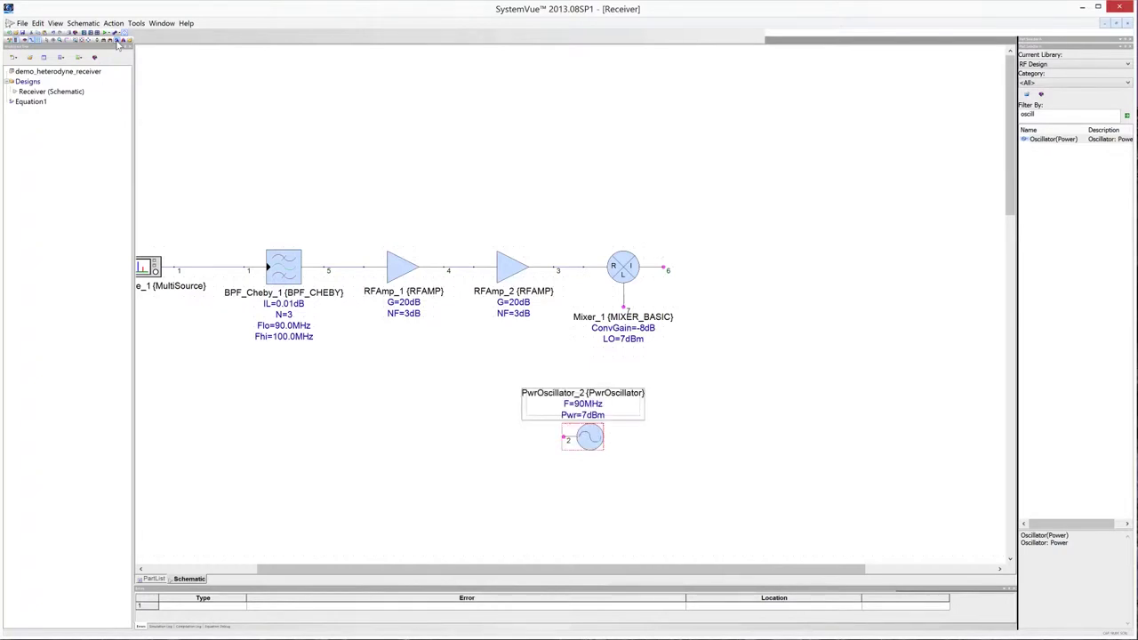
left_click(118, 44)
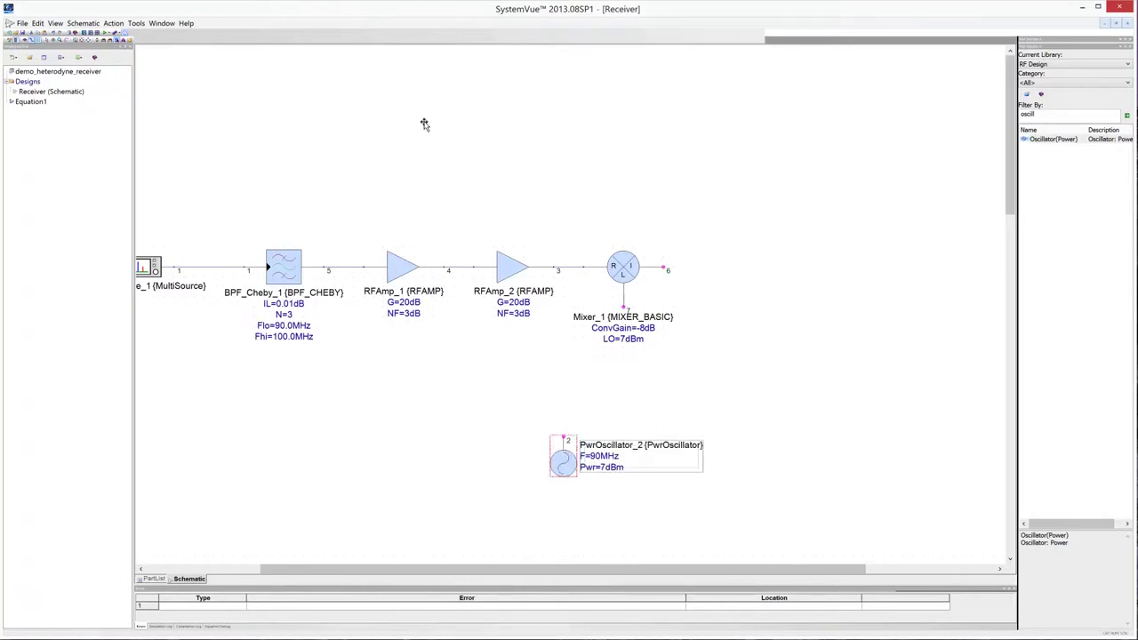
left_click_drag(588, 438, 629, 426)
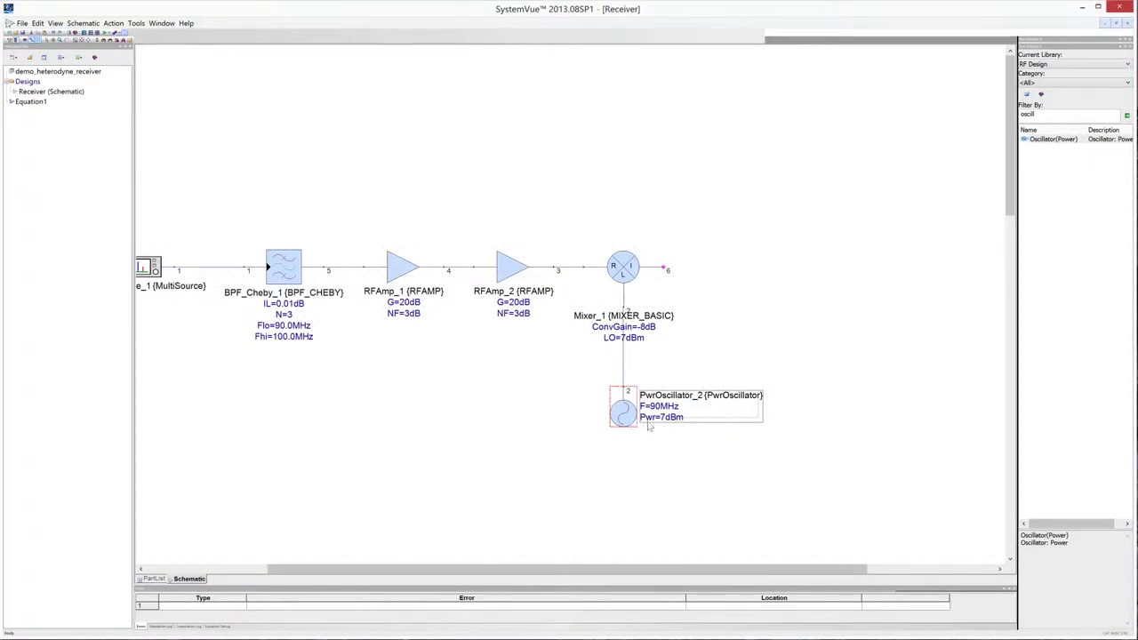
left_click(743, 309)
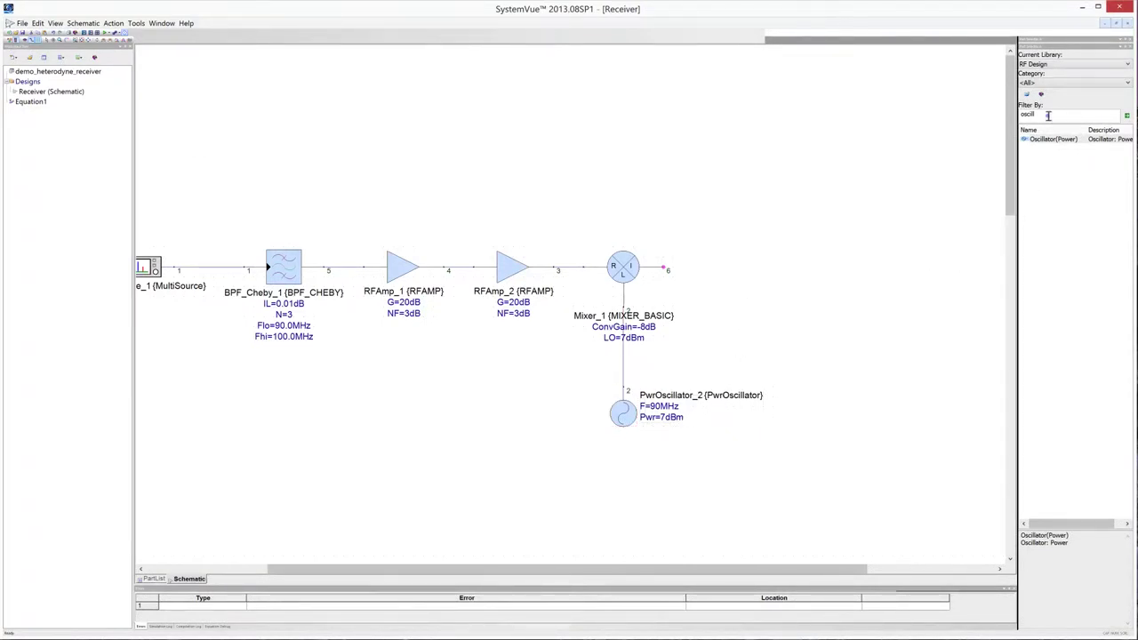
Add a second Chebyshev bandpass filter and connect its input to the mixer's output.
left_click_drag(1058, 116, 1003, 122)
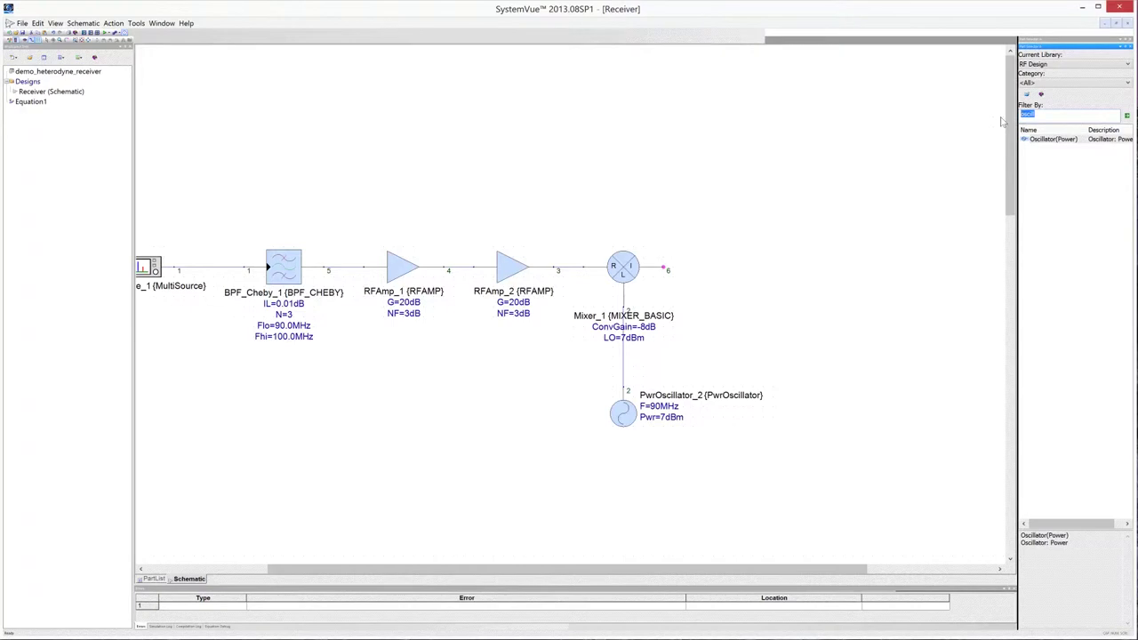
type("cheby")
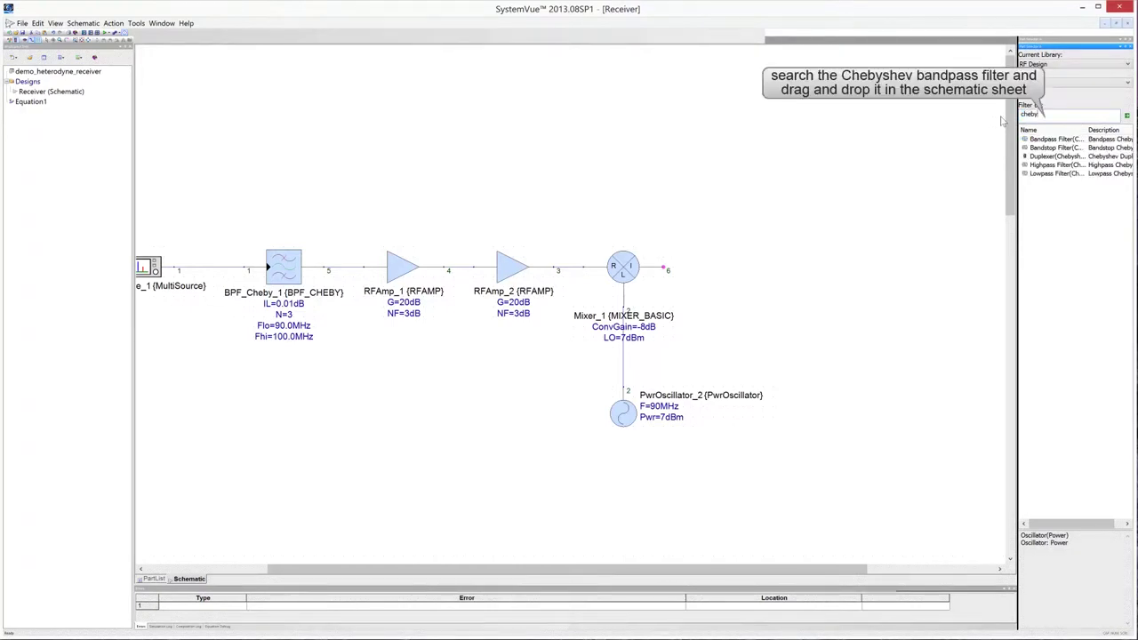
left_click(1028, 139)
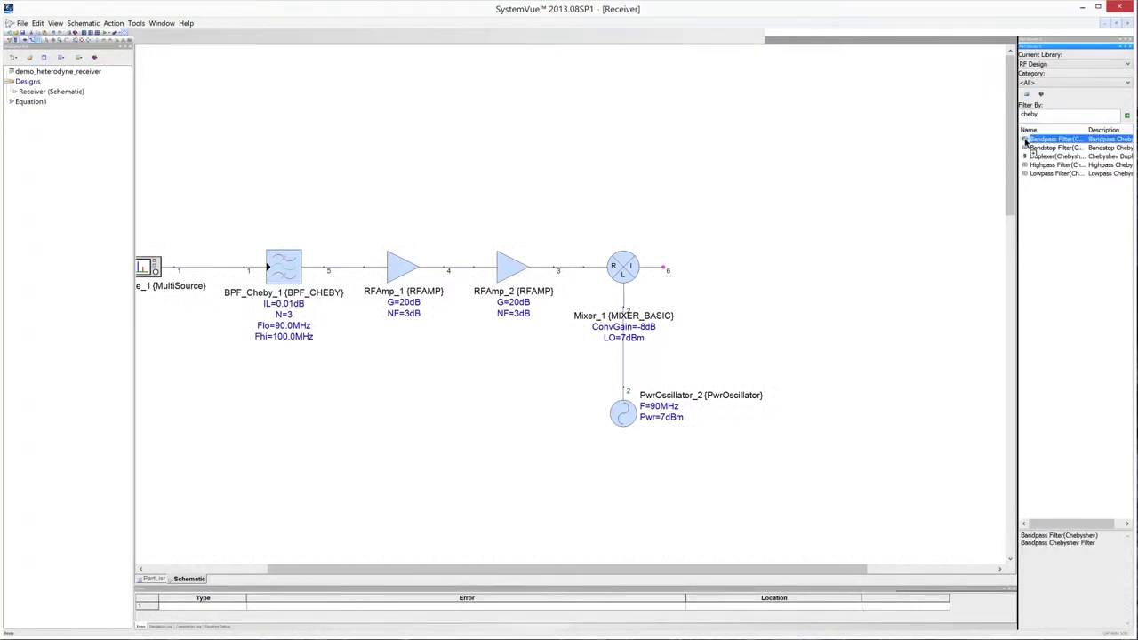
left_click(756, 261)
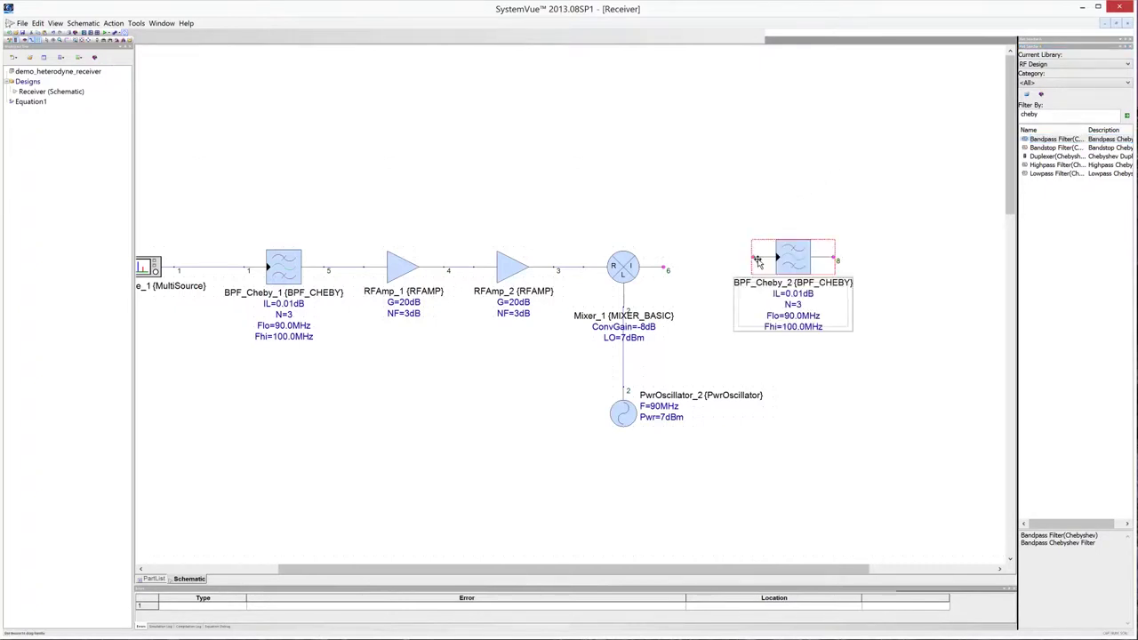
left_click_drag(795, 263, 739, 274)
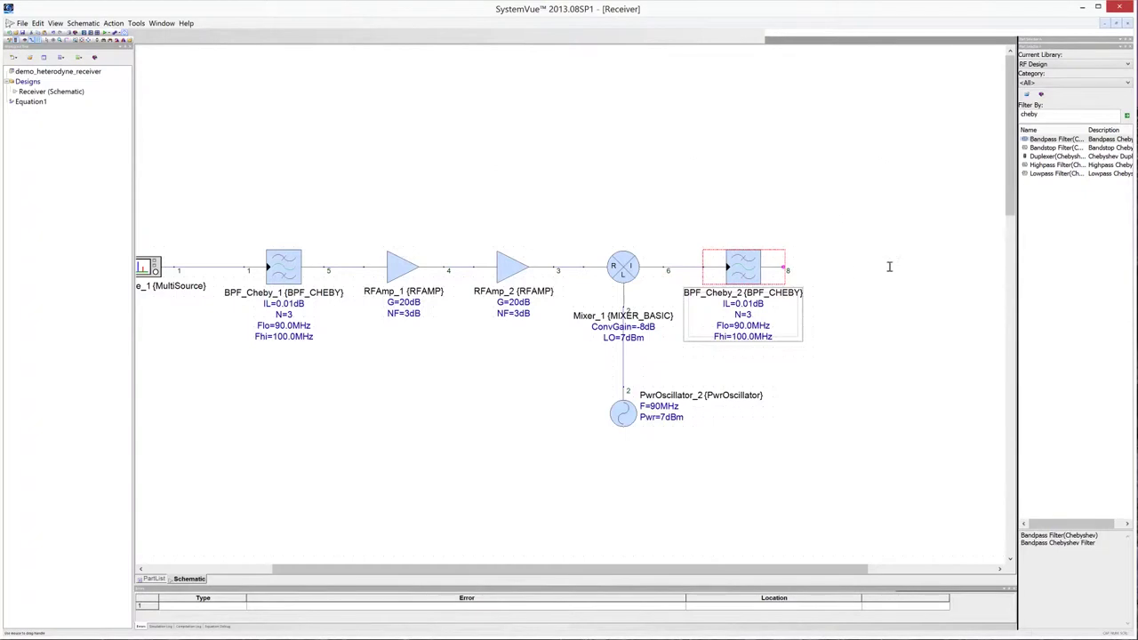
Add a third Amp (RF) after the second Chebyshev bandpass filter and wire its input to the filter's output.
left_click(1071, 115)
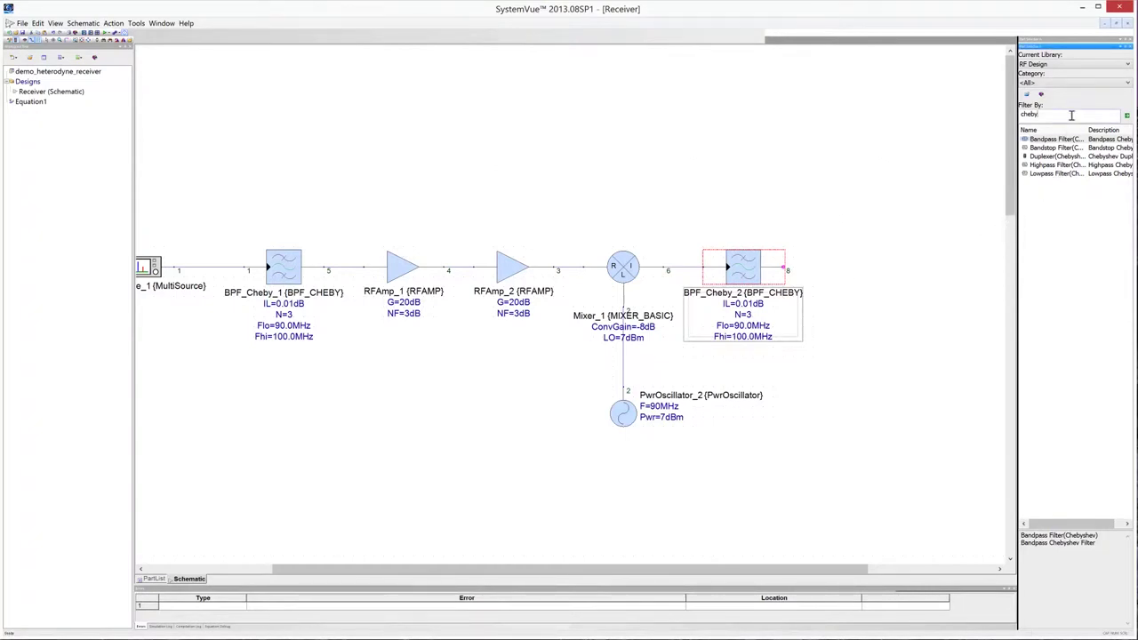
key("BackSpace")
key("BackSpace")
key("BackSpace")
key("BackSpace")
key("BackSpace")
type("ampl")
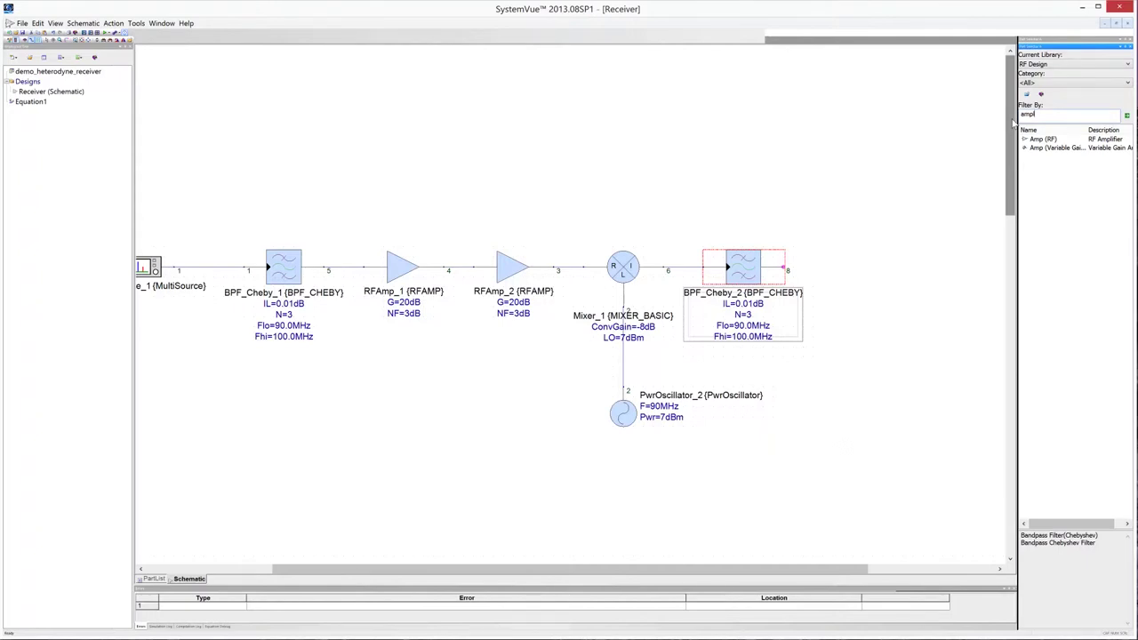
left_click(1027, 141)
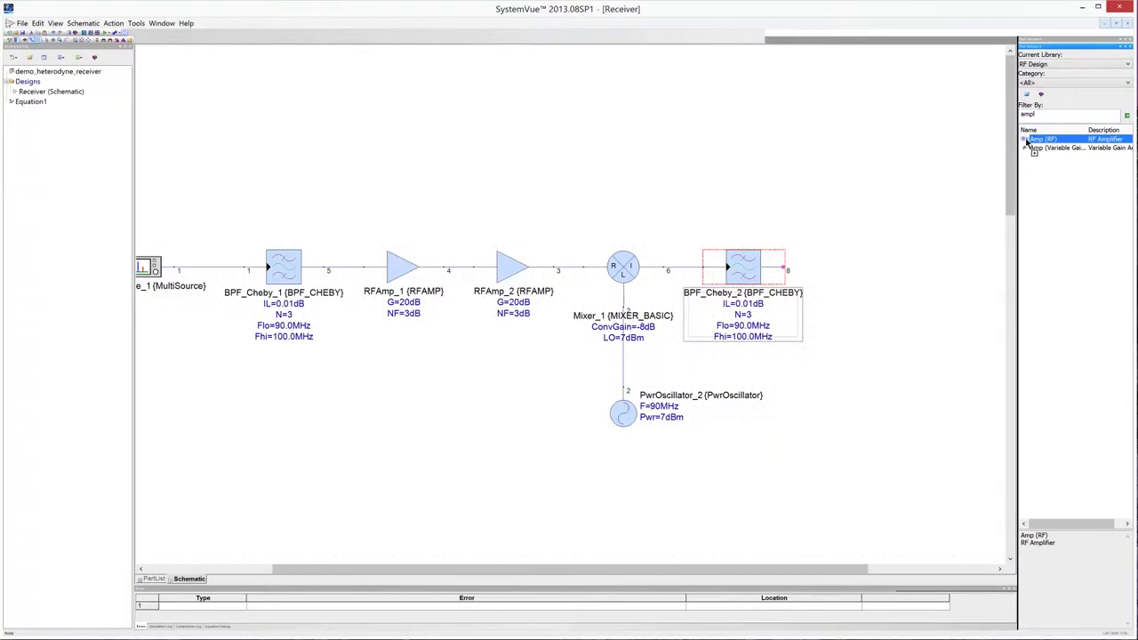
left_click_drag(1027, 142, 862, 273)
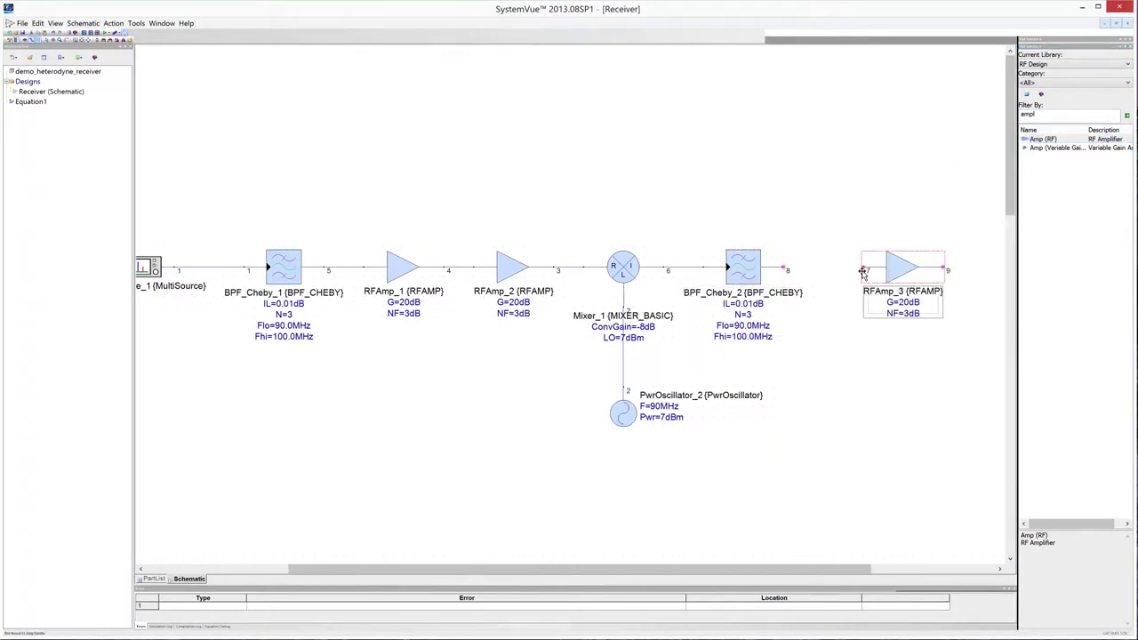
left_click_drag(893, 271, 804, 271)
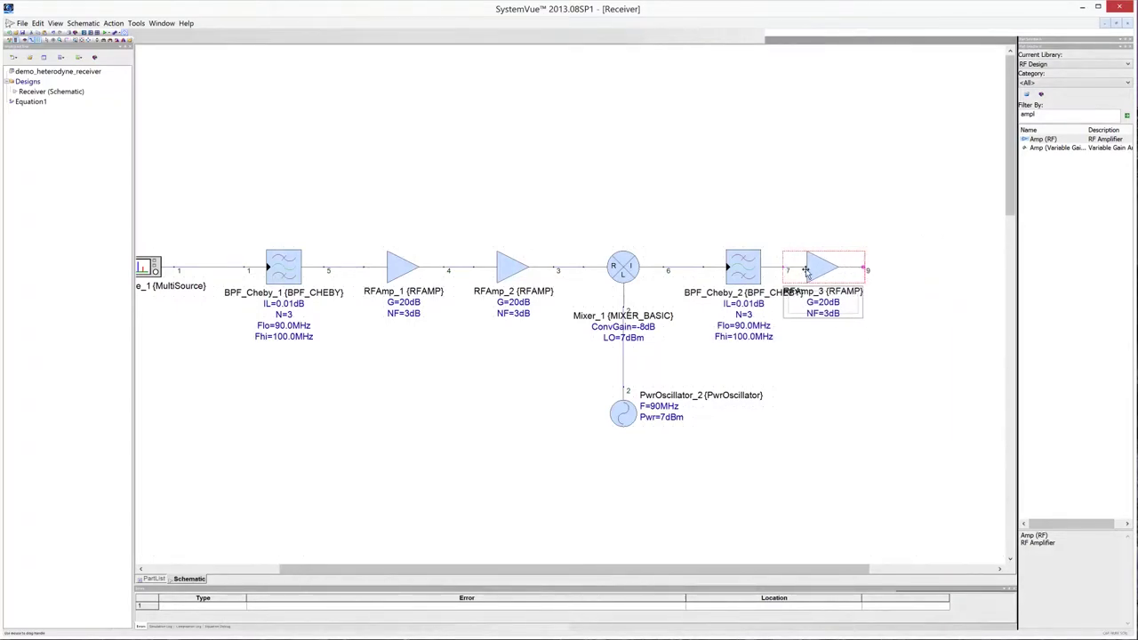
left_click_drag(789, 273, 871, 271)
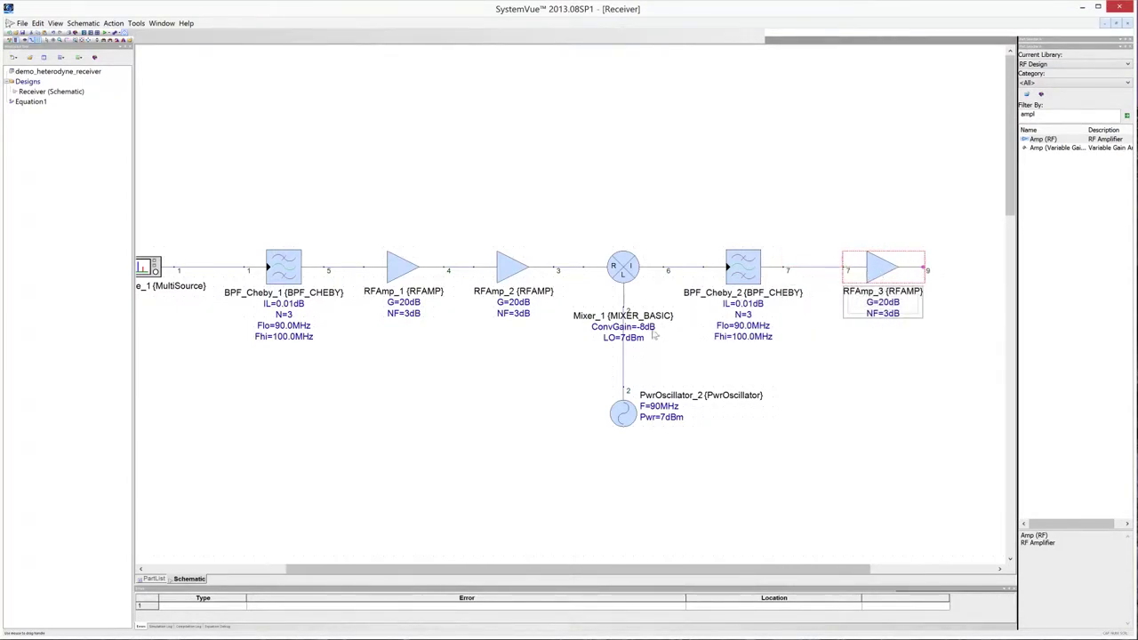
Add a Splitter (2-Way 0 deg) after the third RF amplifier and wire its input to the amplifier's output.
left_click_drag(545, 571, 775, 566)
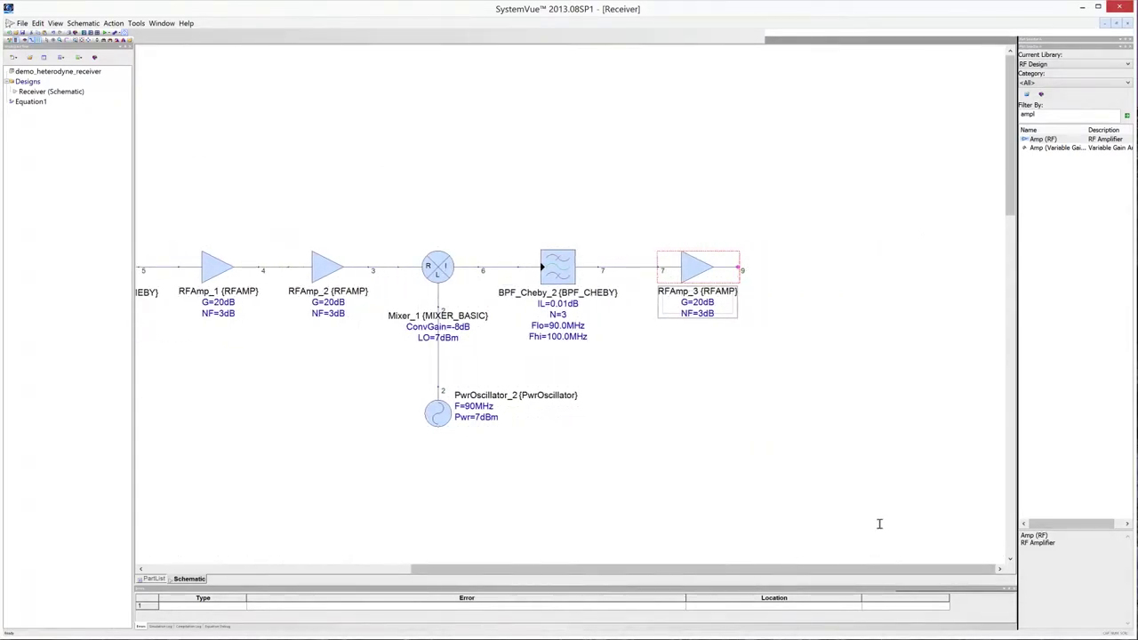
double_click(1043, 114)
type("split")
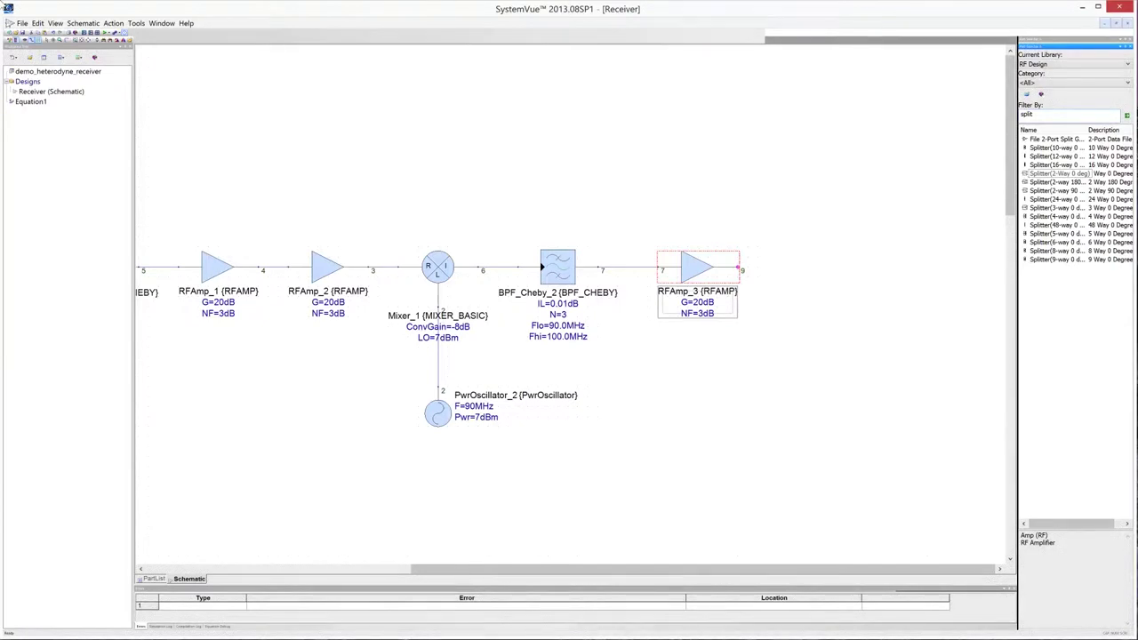
left_click(1027, 175)
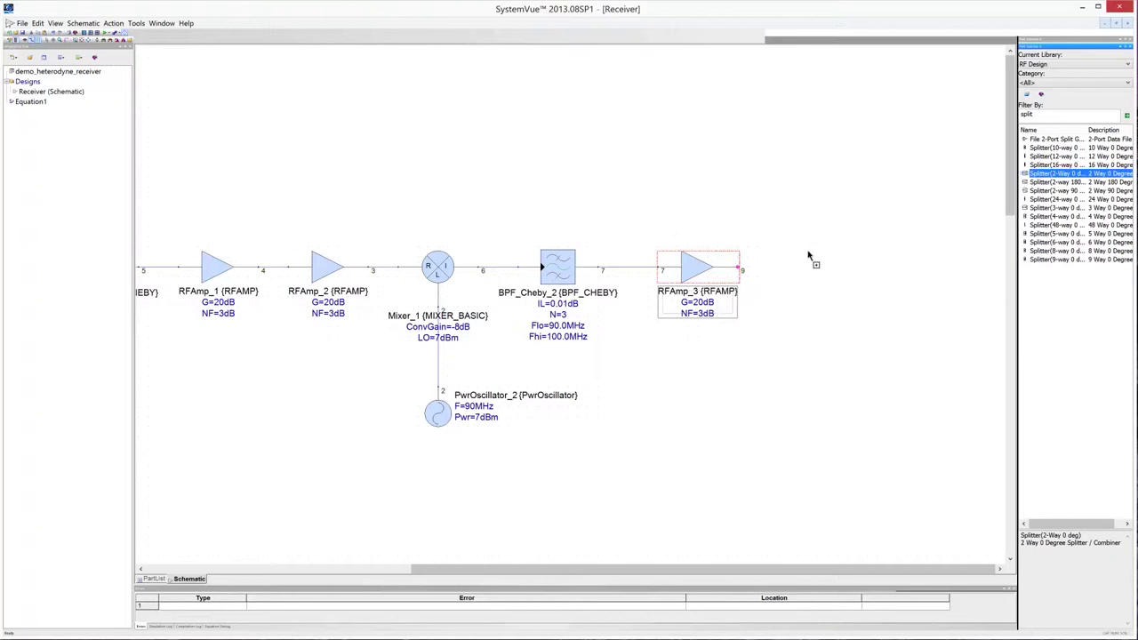
left_click(807, 265)
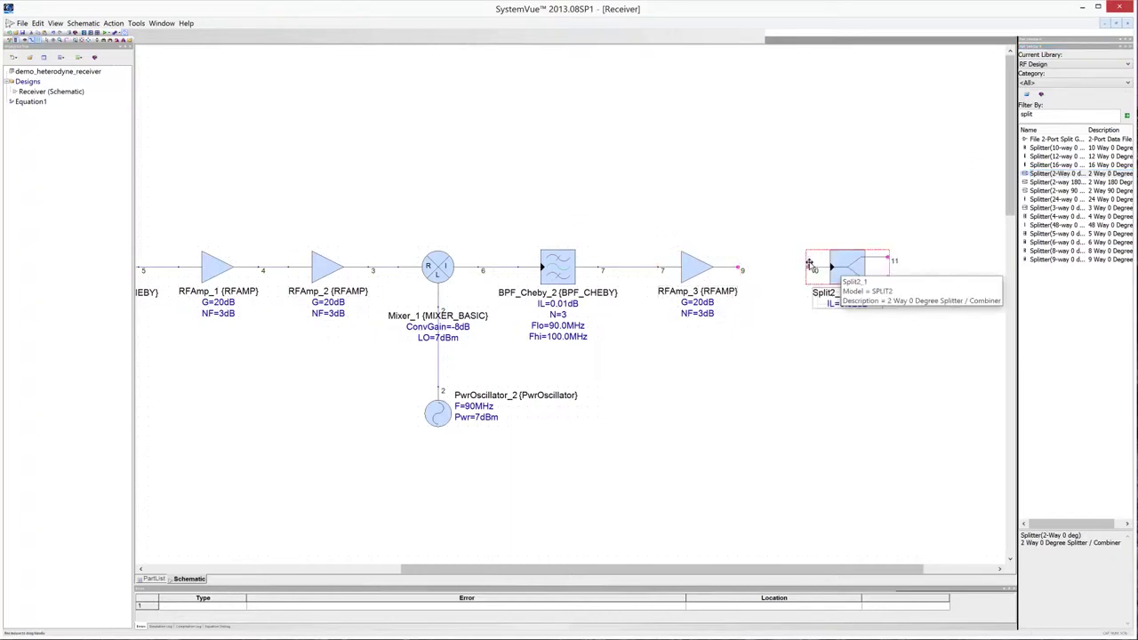
left_click_drag(850, 267, 781, 267)
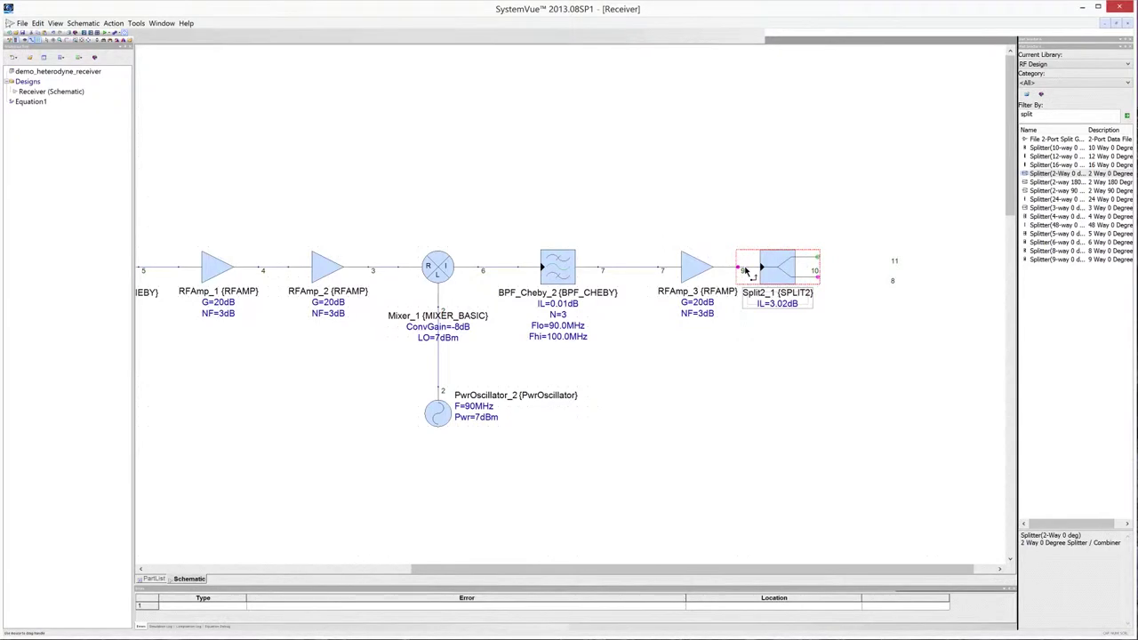
left_click_drag(745, 268, 833, 271)
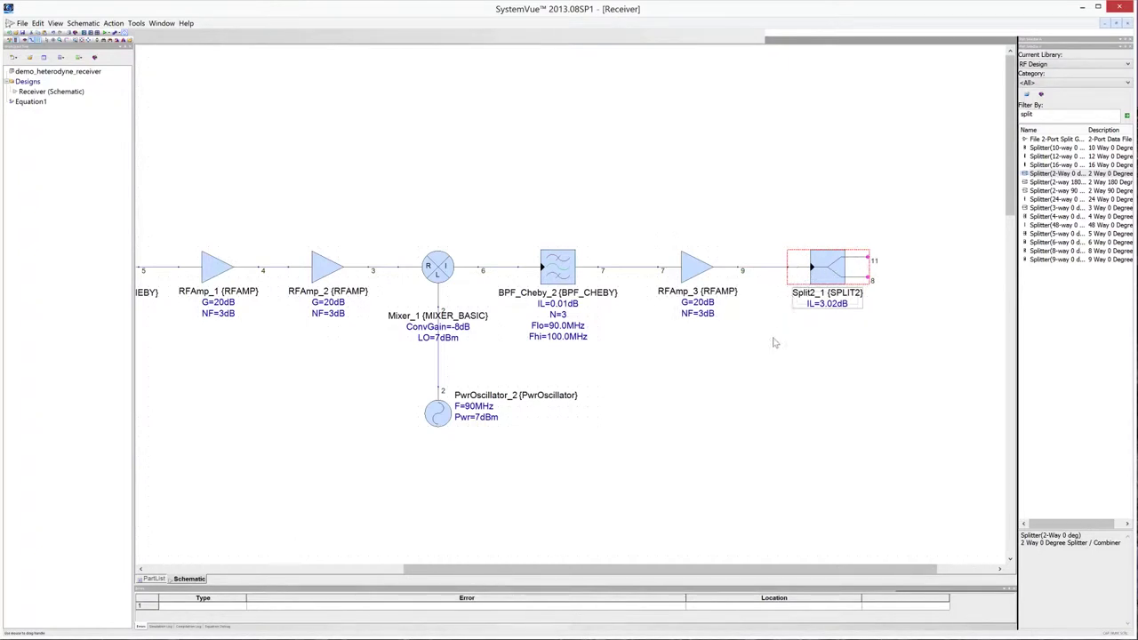
Clear the splitter search text from the part library's filter.
left_click_drag(753, 572, 894, 580)
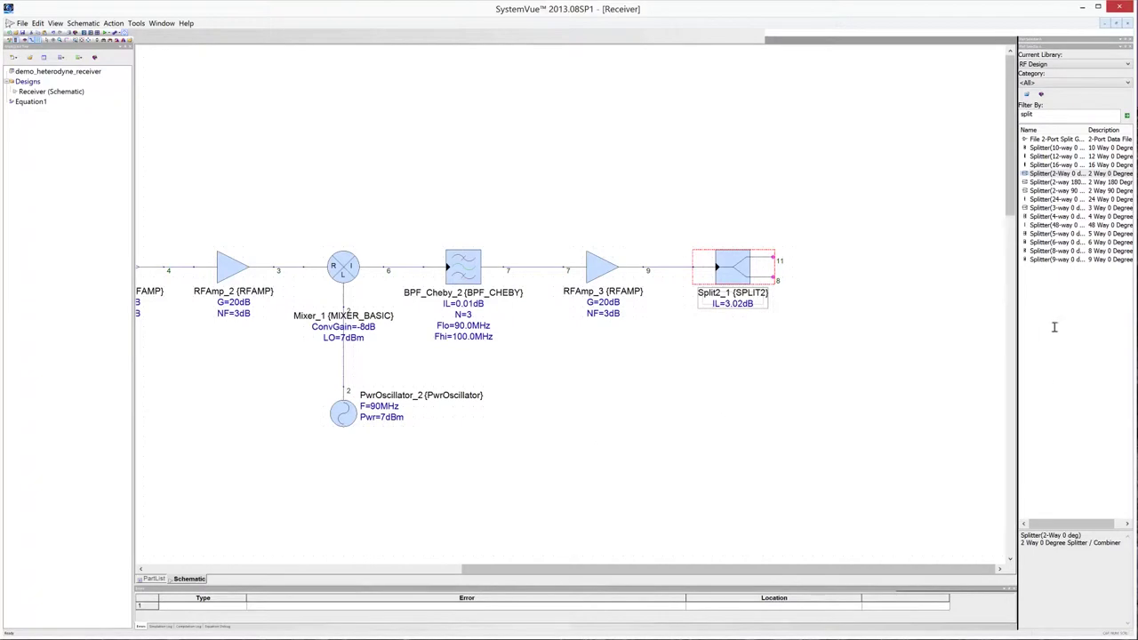
left_click(1067, 114)
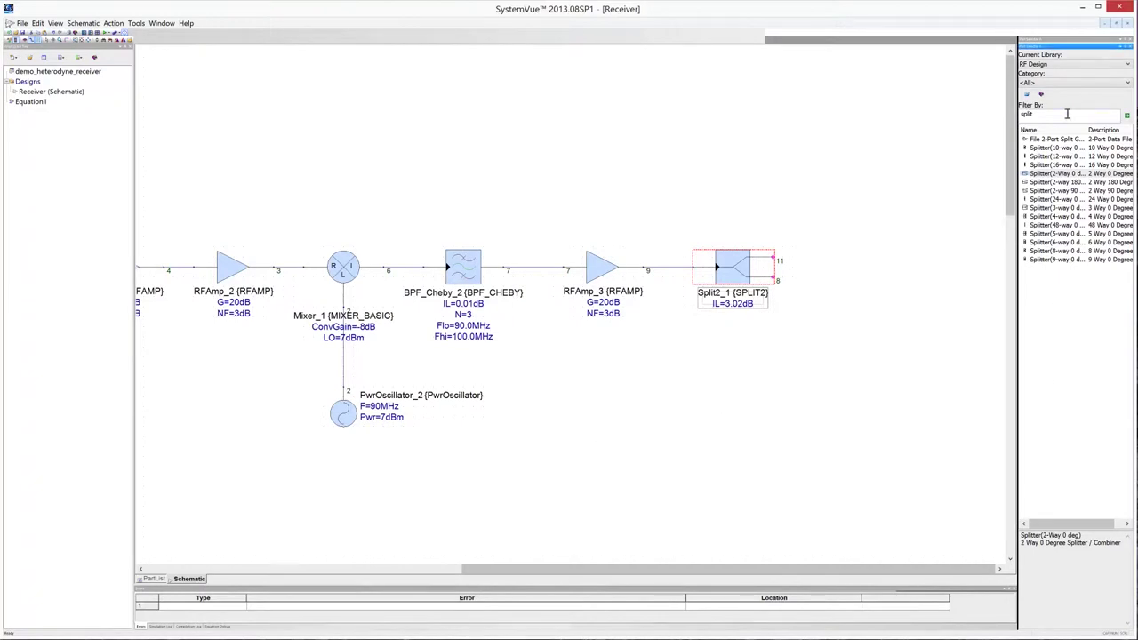
key("BackSpace")
key("BackSpace")
key("BackSpace")
key("BackSpace")
key("BackSpace")
type("osc")
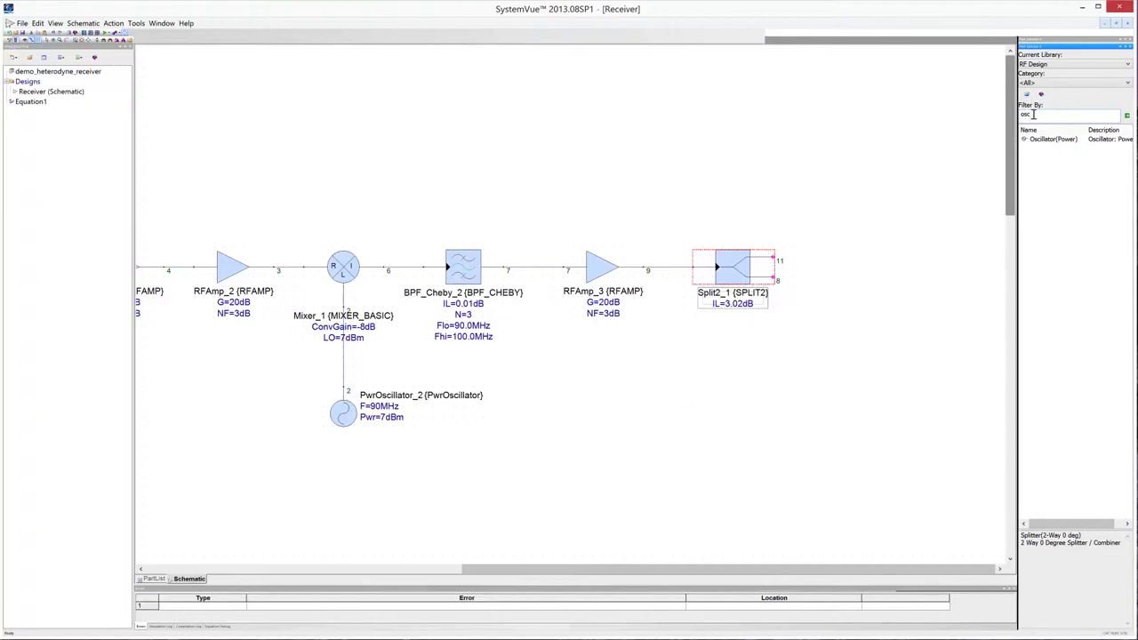
key("BackSpace")
key("BackSpace")
key("BackSpace")
Find the Mixer part and place two basic mixers beyond the splitter, one above and one below its outputs.
type("mixer")
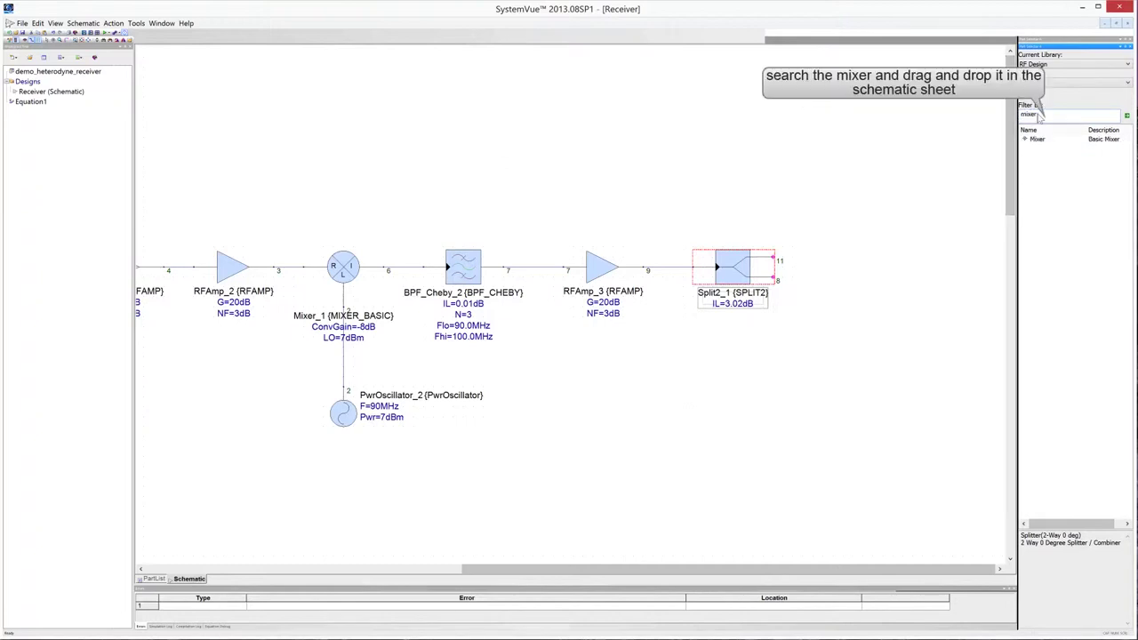
left_click_drag(1026, 142, 873, 169)
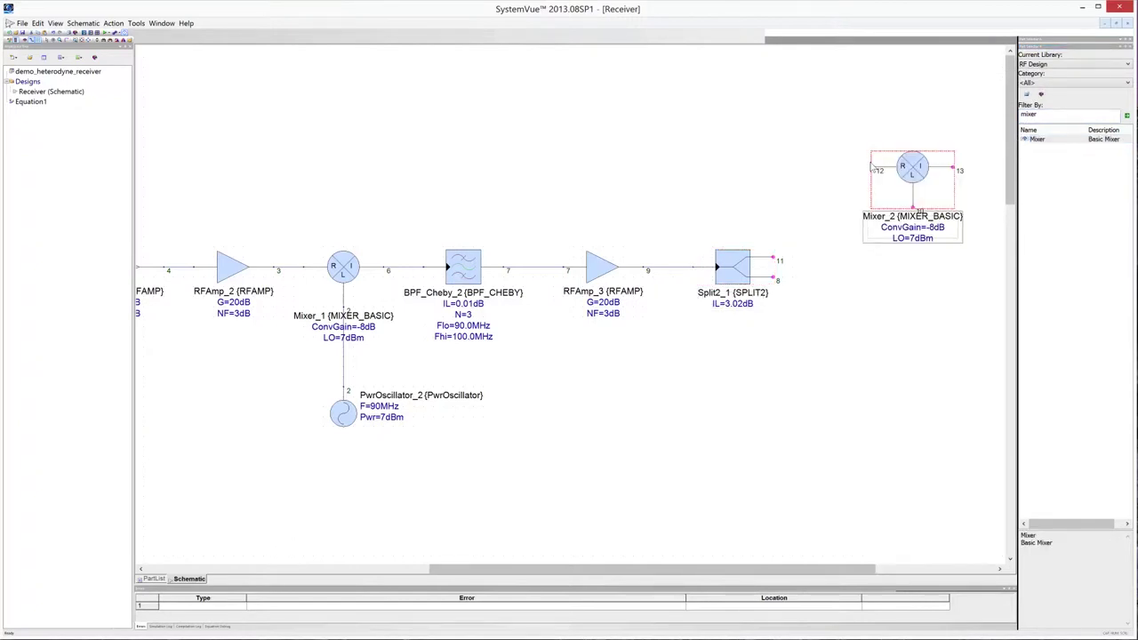
left_click_drag(1025, 141, 896, 354)
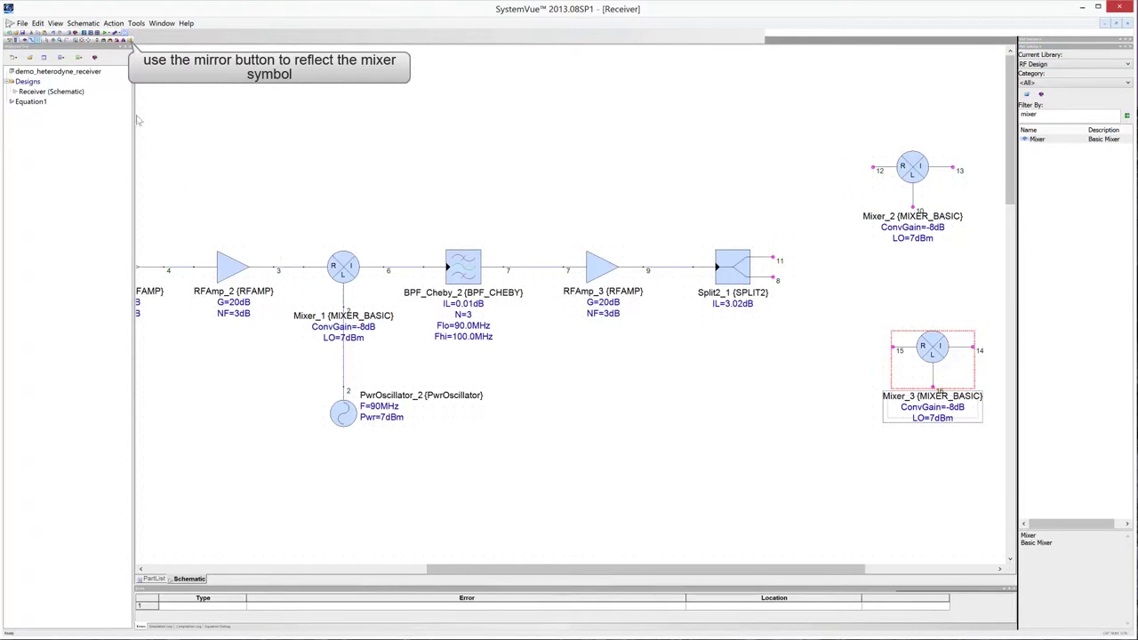
Mirror the lower mixer until its L port points upward, and move both mixers closer to the splitter, aligned vertically.
left_click(127, 42)
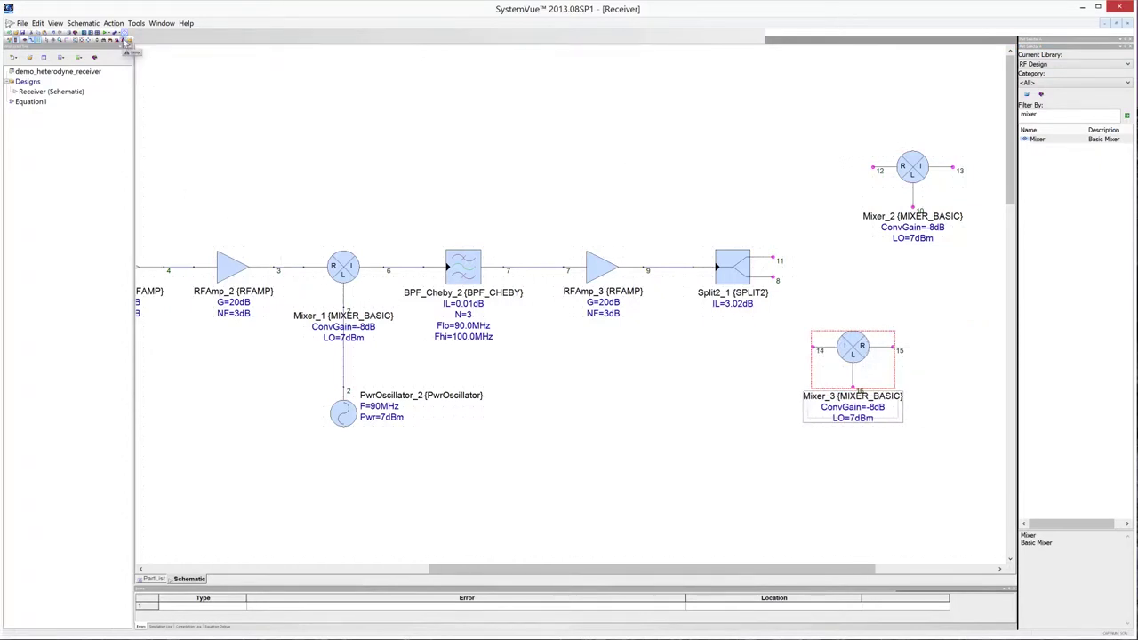
left_click(126, 42)
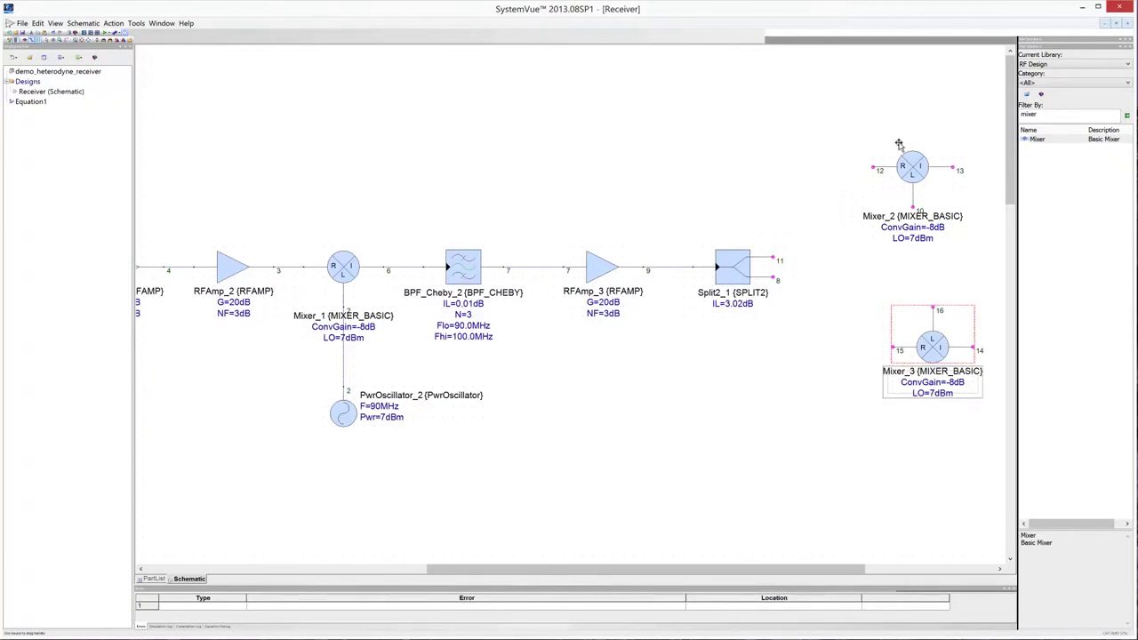
left_click_drag(869, 166, 824, 158)
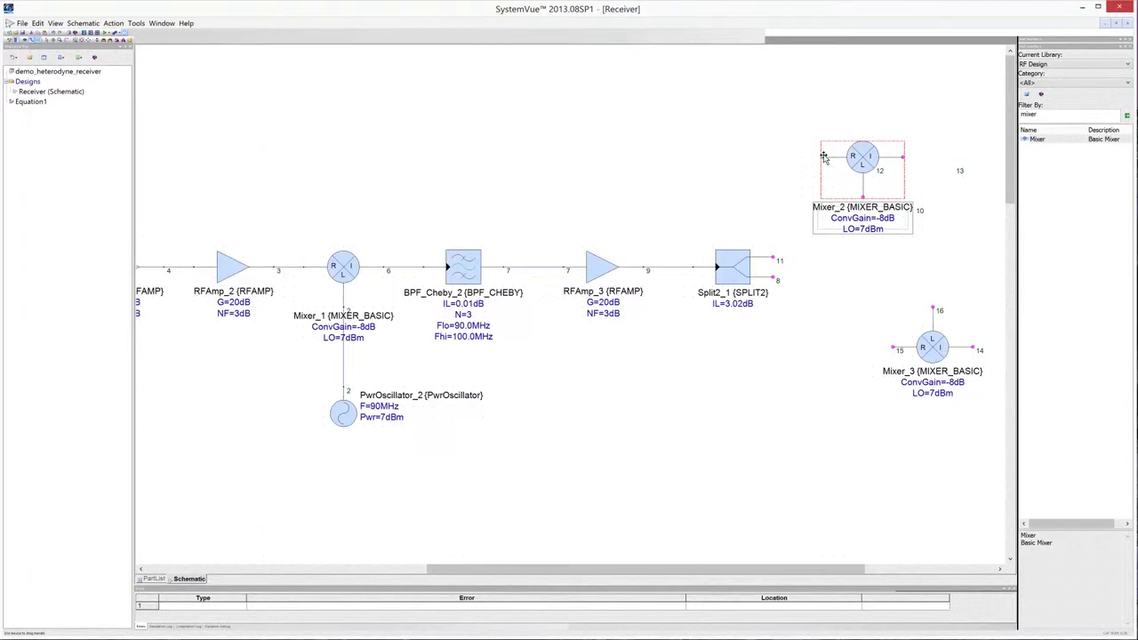
left_click_drag(824, 158, 824, 157)
left_click_drag(928, 346, 826, 357)
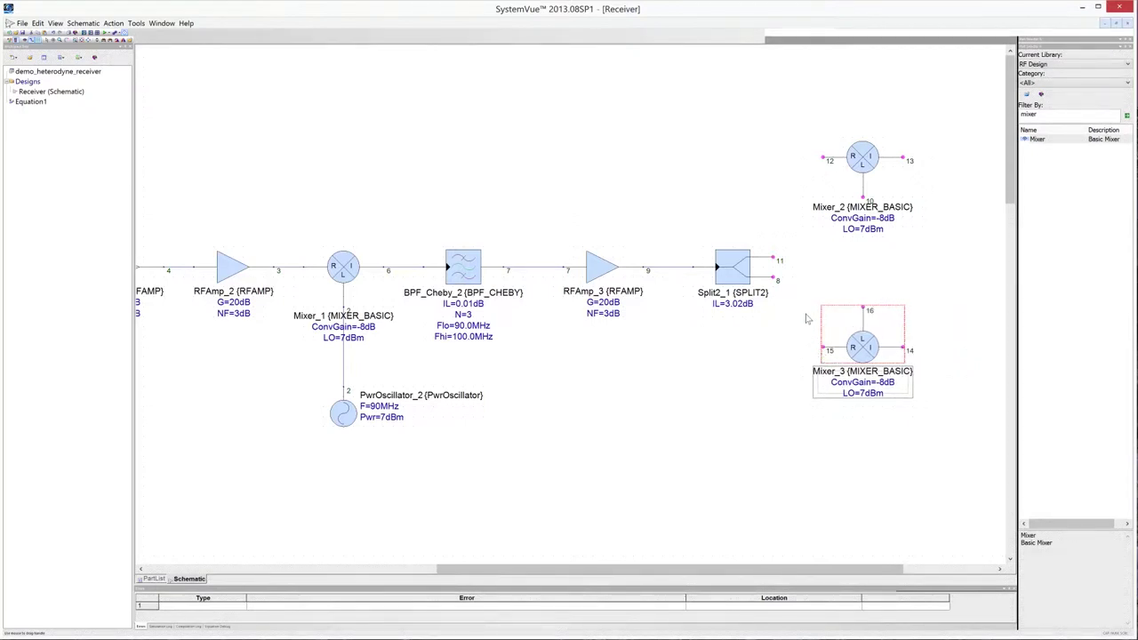
Wire the splitter's lower output to the lower mixer's R port, routing the wire straight down before it turns toward the mixer.
left_click(807, 284)
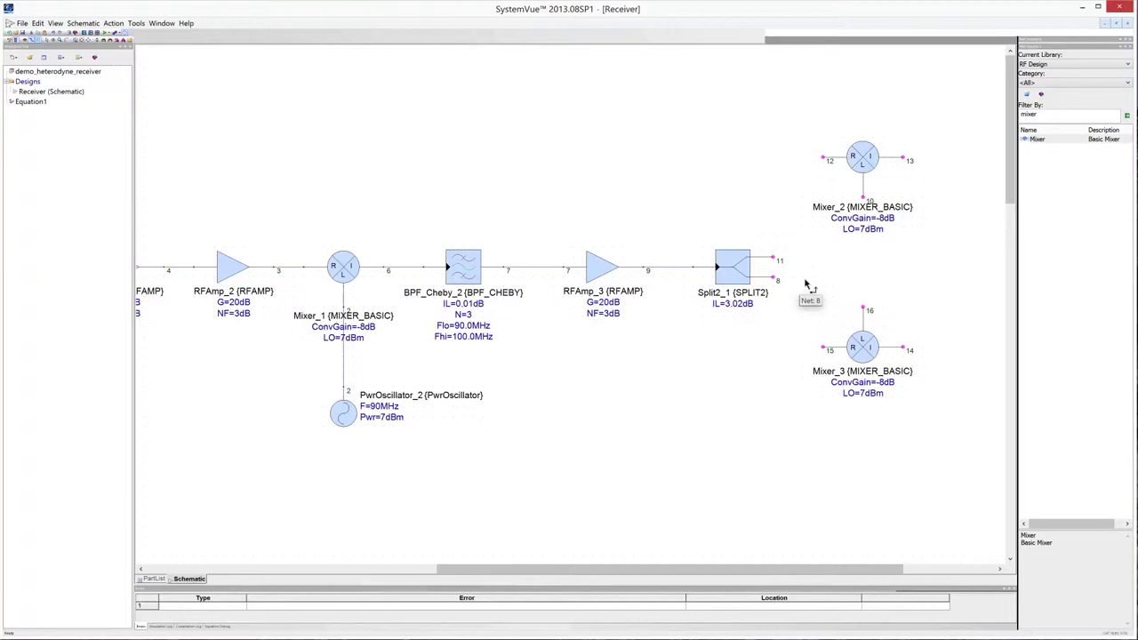
left_click_drag(800, 340, 822, 346)
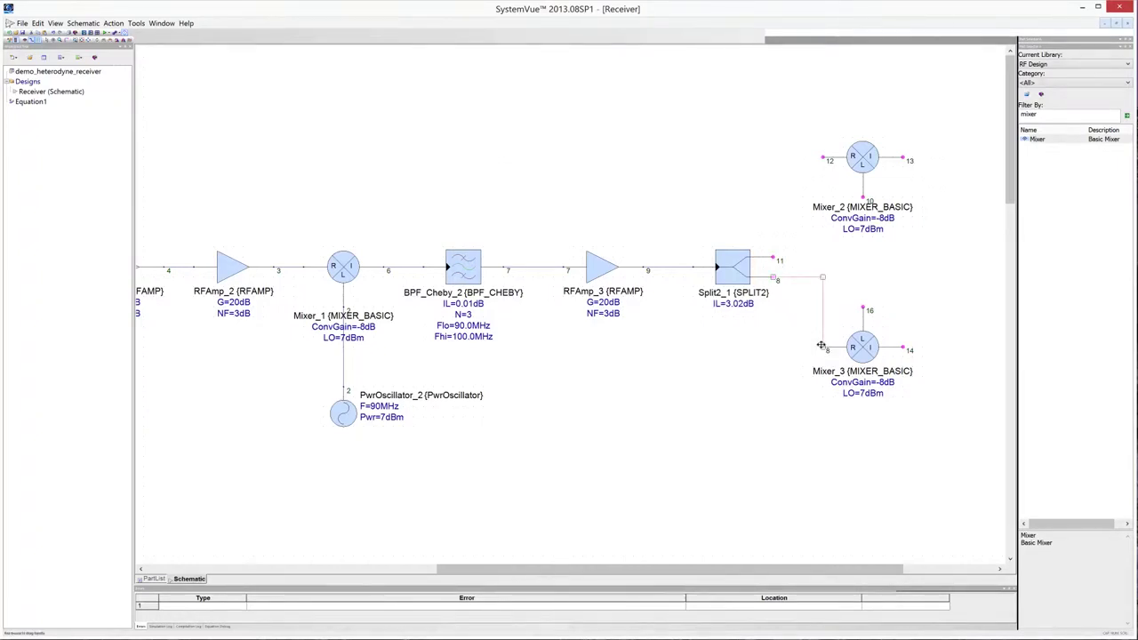
left_click_drag(824, 277, 773, 325)
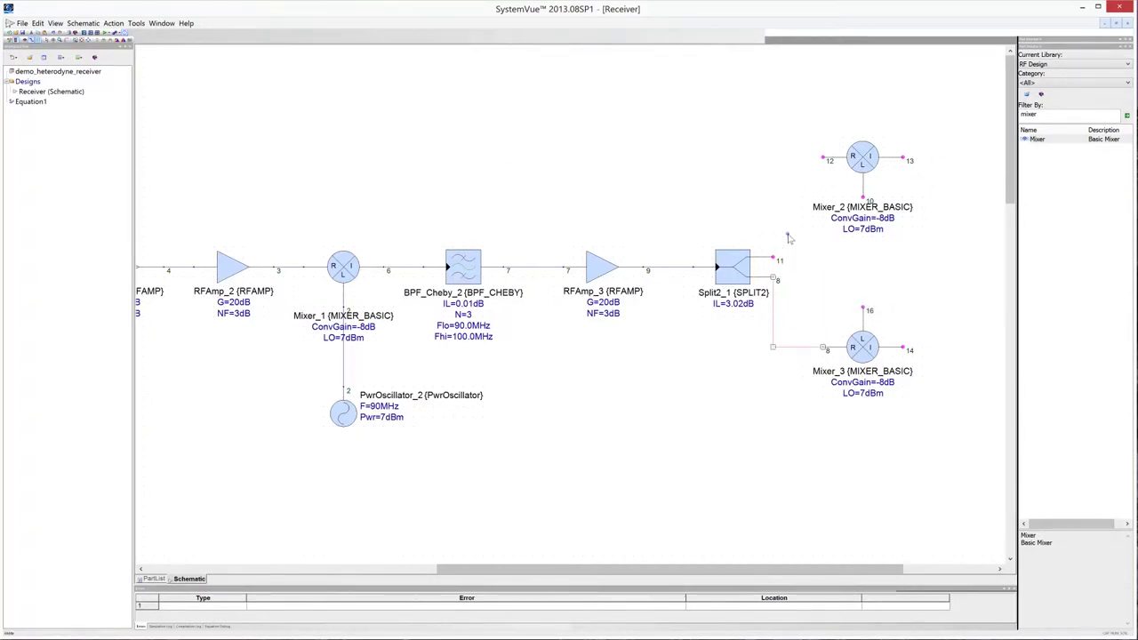
Wire the splitter's upper output to the upper mixer's R port, routing the wire straight up before it turns toward the mixer.
left_click(788, 238)
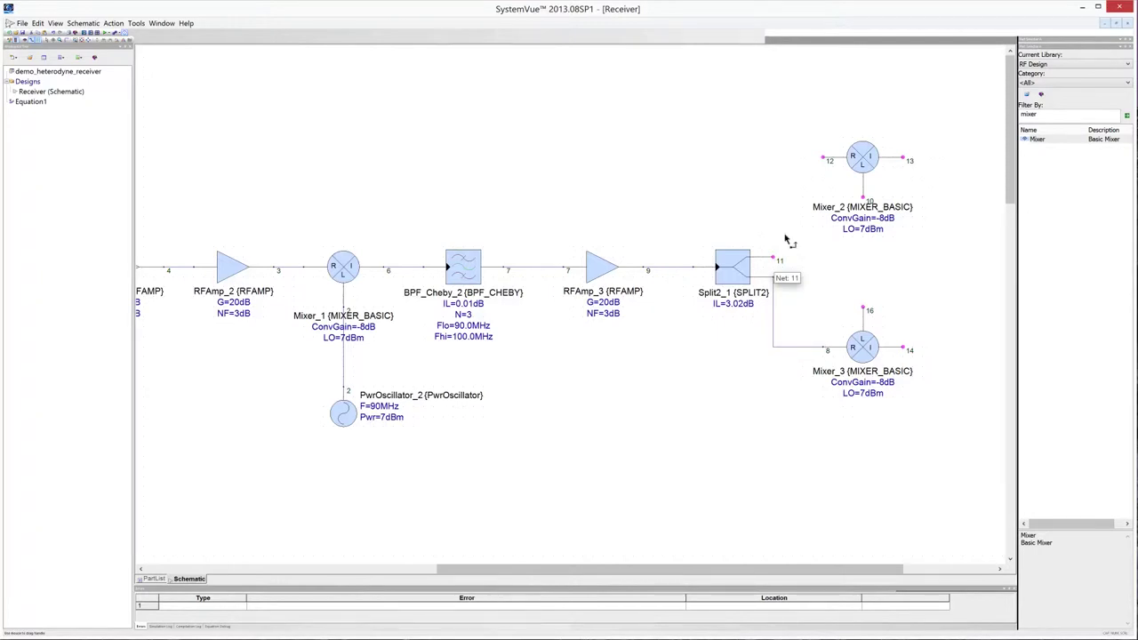
left_click(773, 260)
left_click(822, 158)
left_click_drag(780, 189, 774, 174)
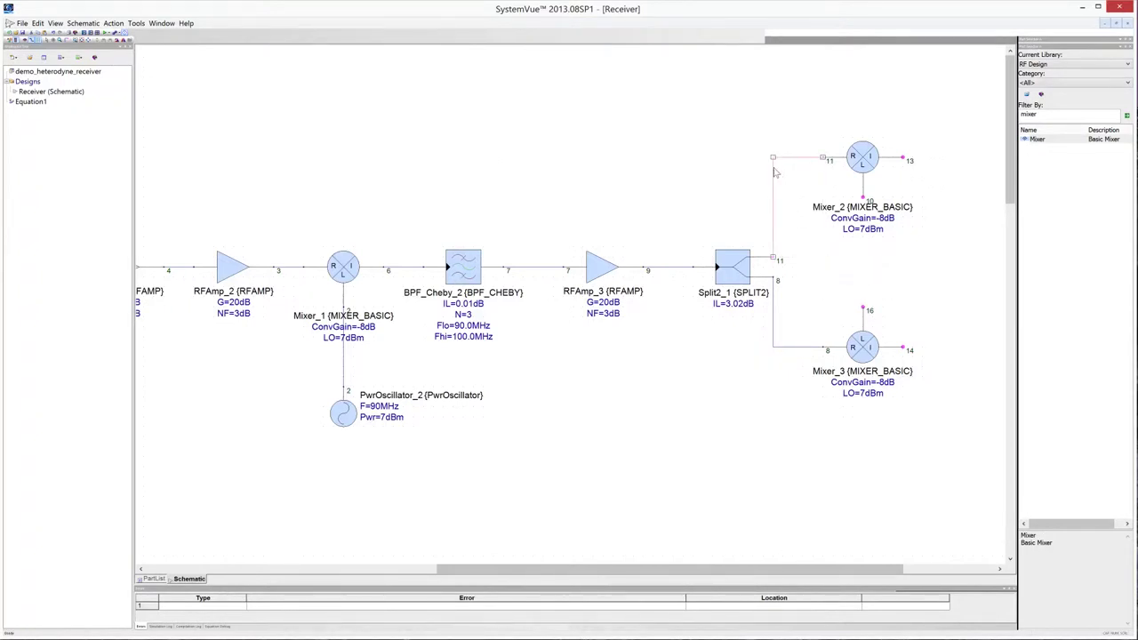
left_click(757, 171)
Add a Splitter (2-way 90 deg), mirror it so its outputs face the mixers, and position it between and beyond the two mixers.
double_click(1055, 114)
type("split")
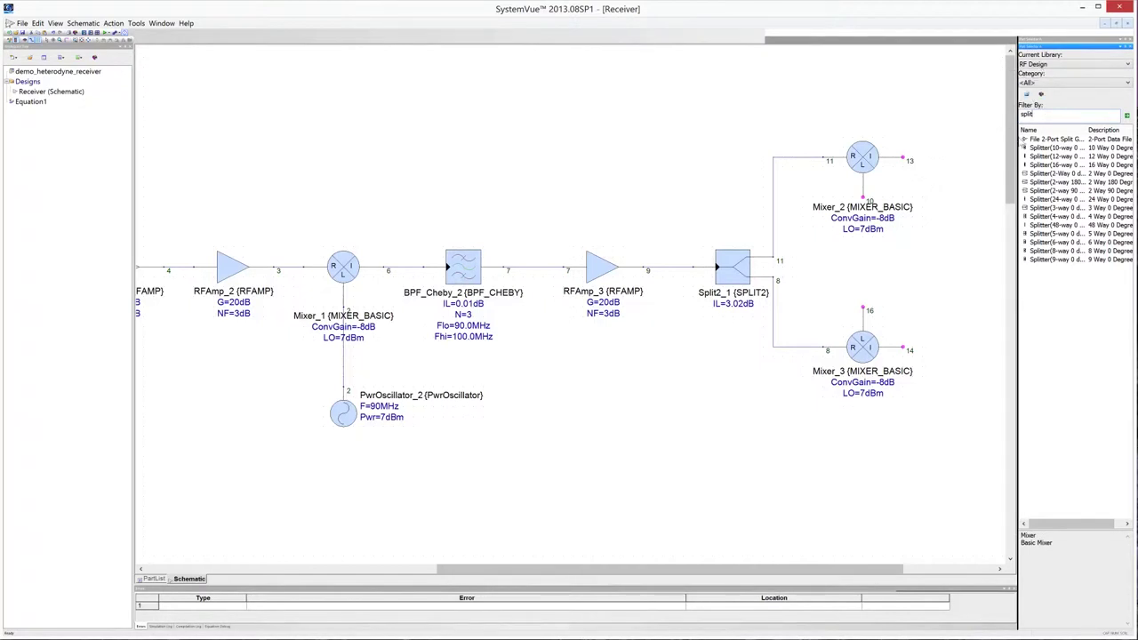
left_click(1054, 191)
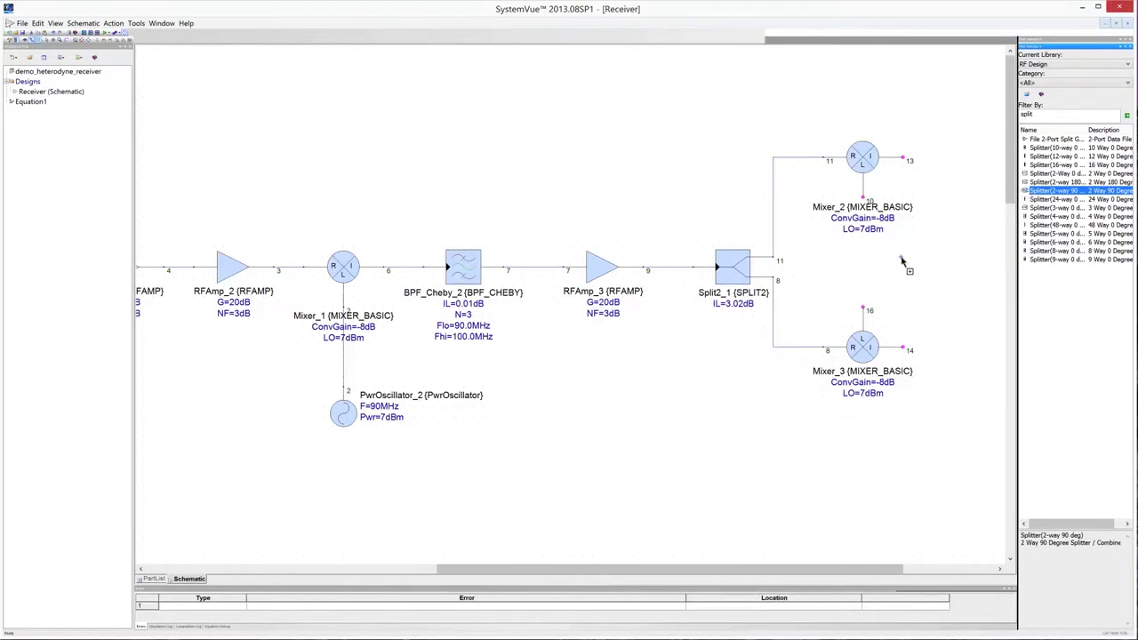
left_click(902, 260)
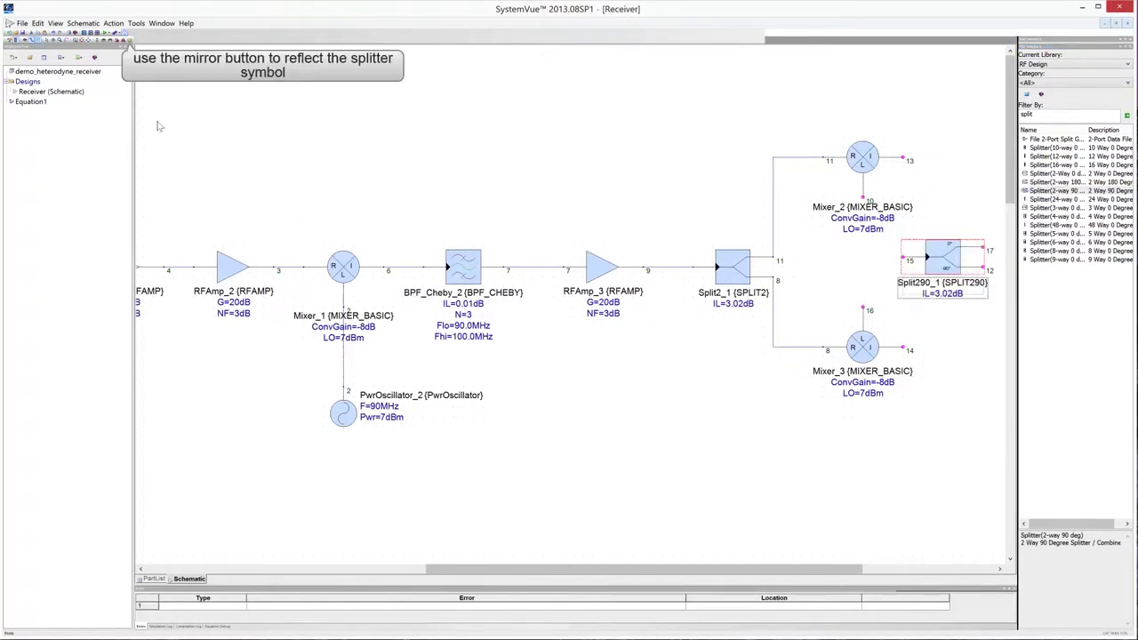
left_click(124, 39)
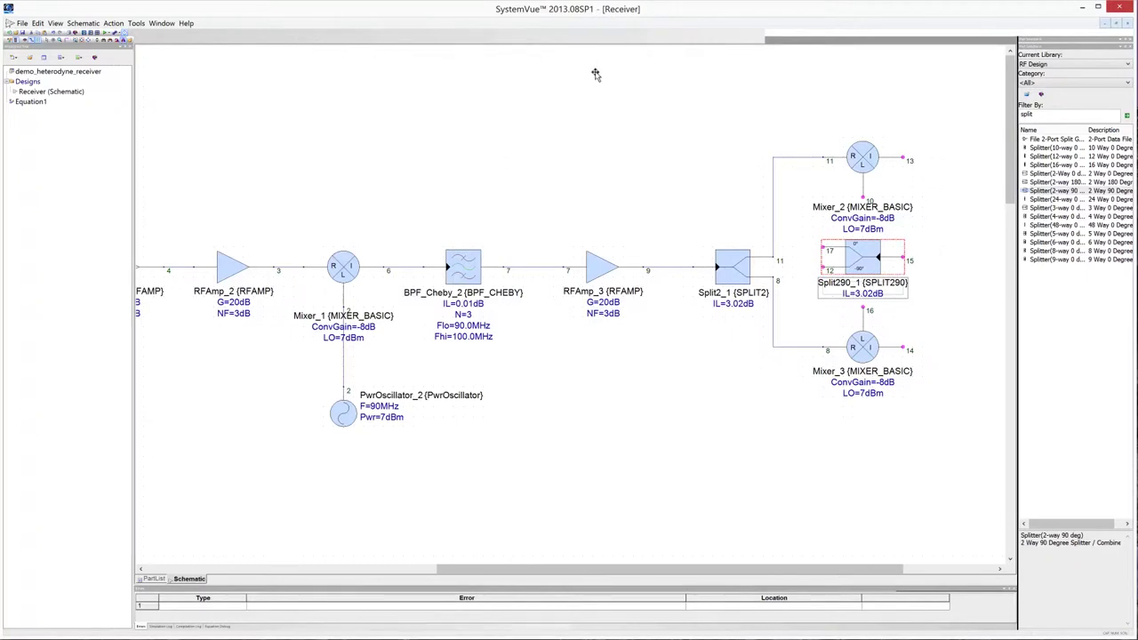
left_click_drag(860, 253, 968, 259)
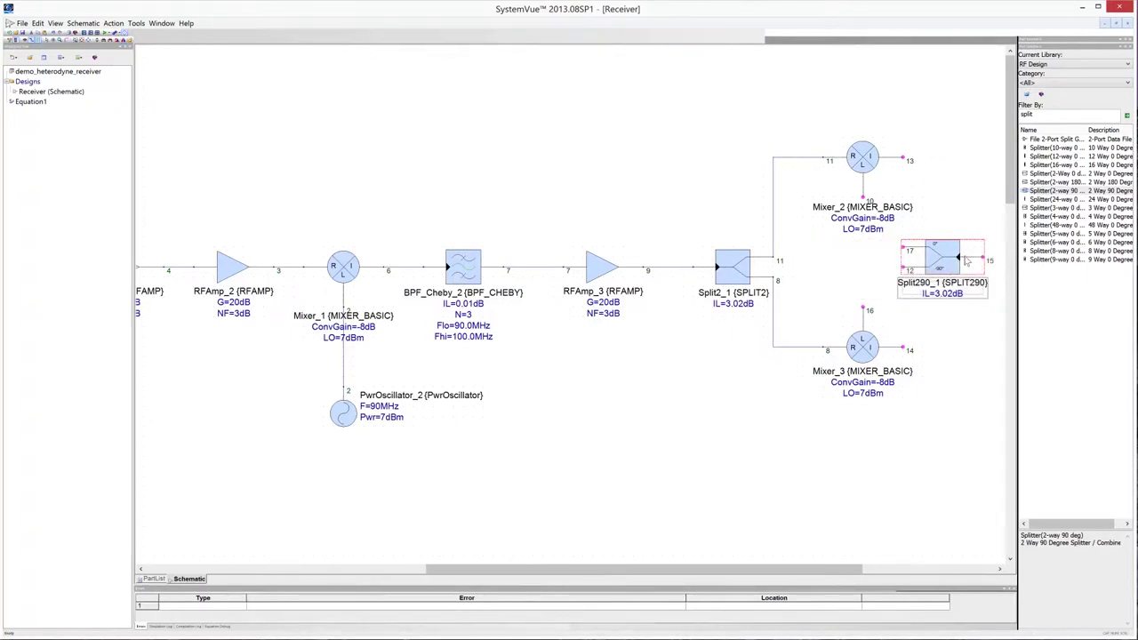
Wire the 0° output of the 90-degree splitter to the upper mixer's L port.
left_click(883, 257)
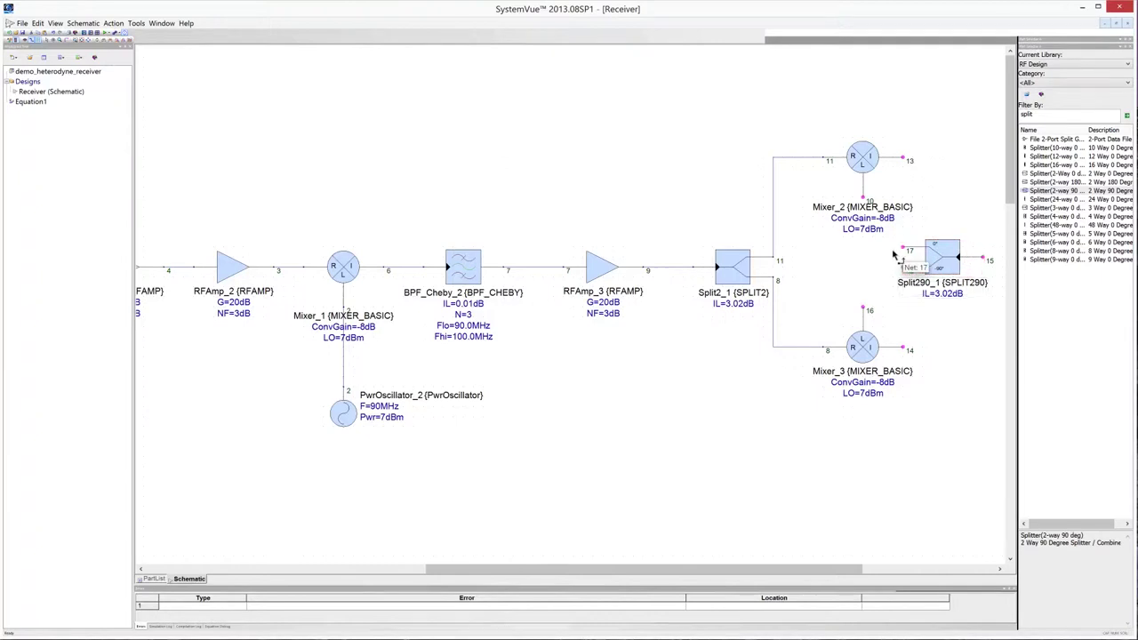
left_click(904, 250)
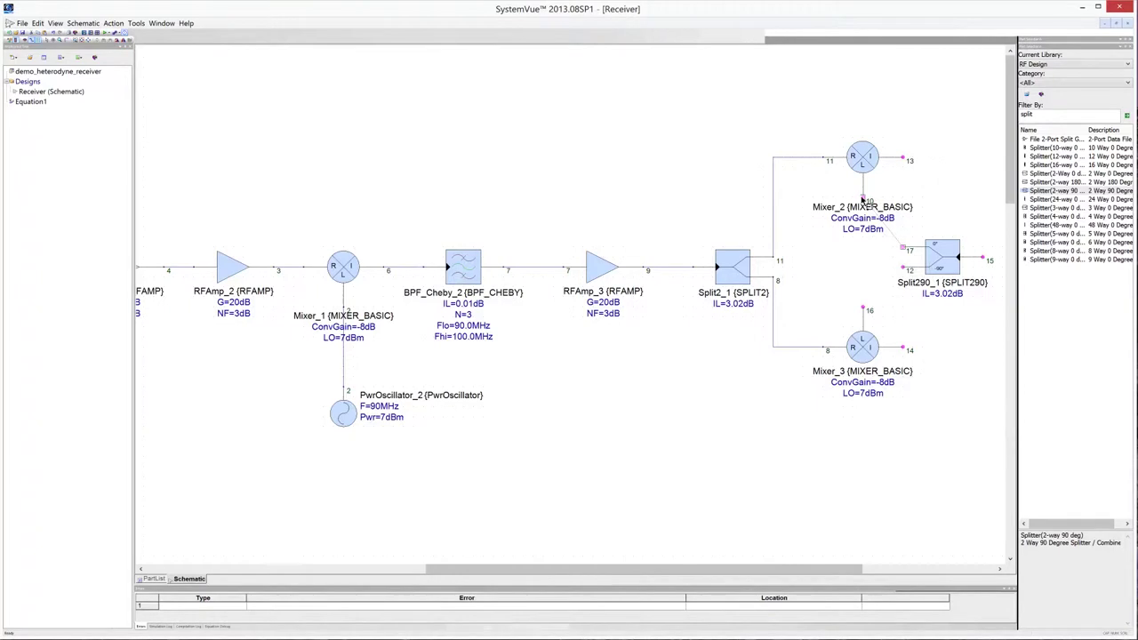
left_click(863, 198)
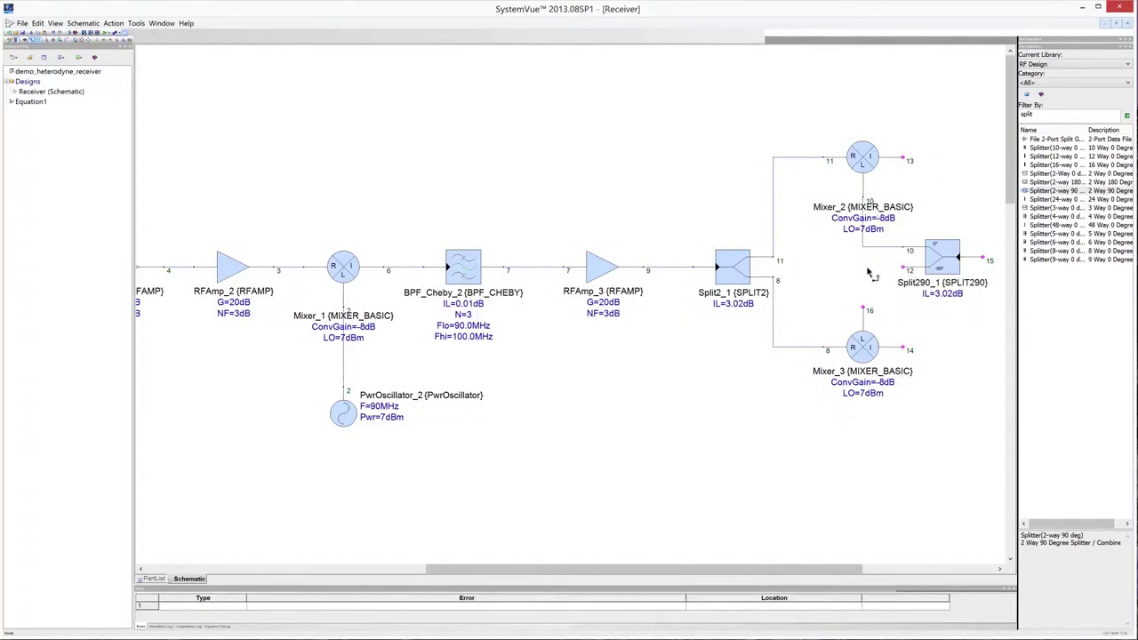
Wire the -90° output of the 90-degree splitter to the lower mixer's L port.
left_click(903, 269)
left_click(864, 308)
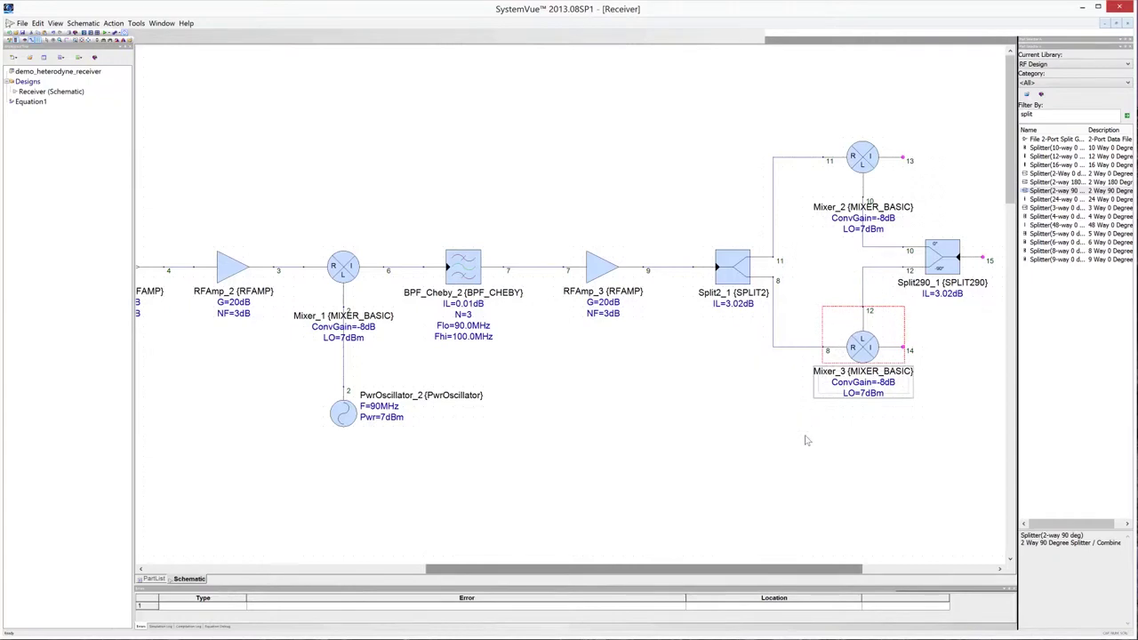
Add a Chebyshev lowpass filter, connect it to the upper mixer's I port, and space it out from the mixer along a wire.
left_click_drag(798, 569, 907, 572)
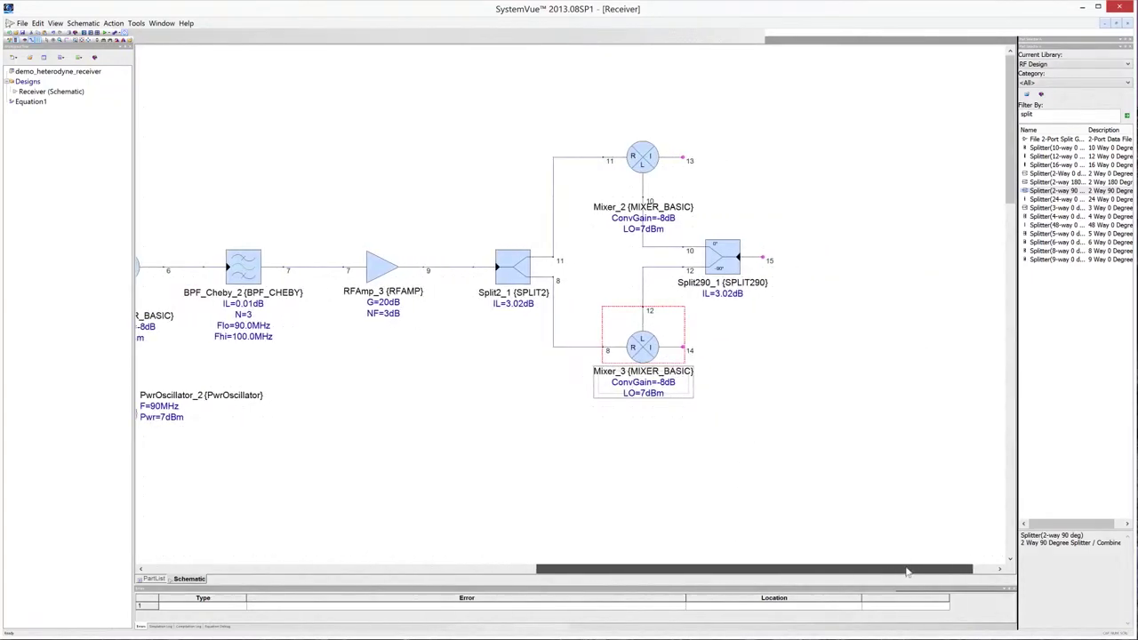
double_click(1046, 113)
type("che")
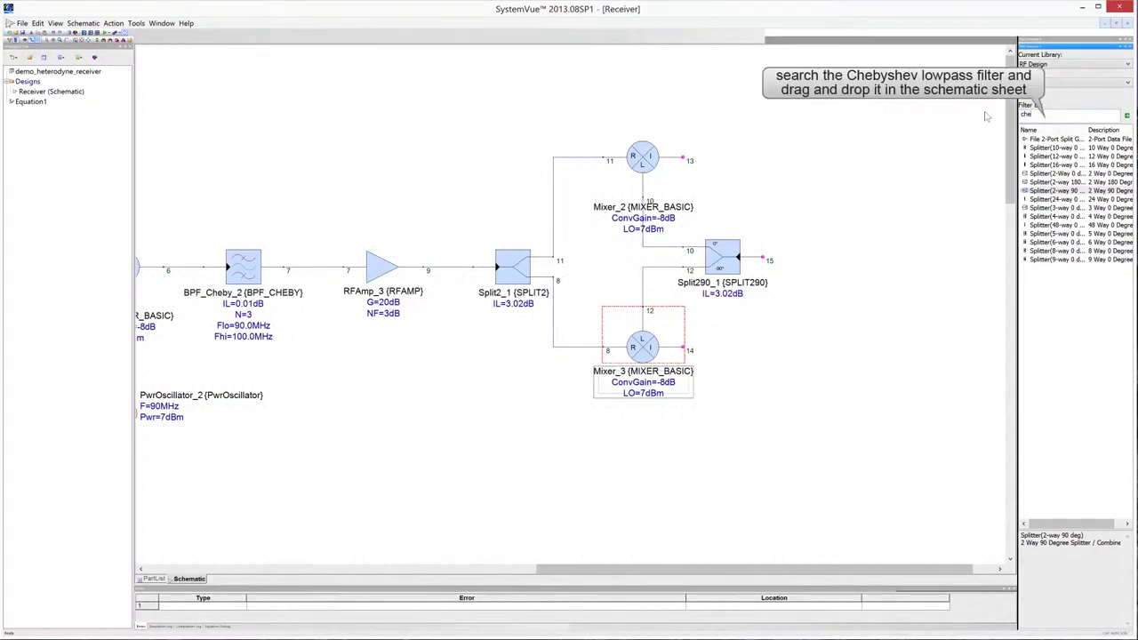
type("by")
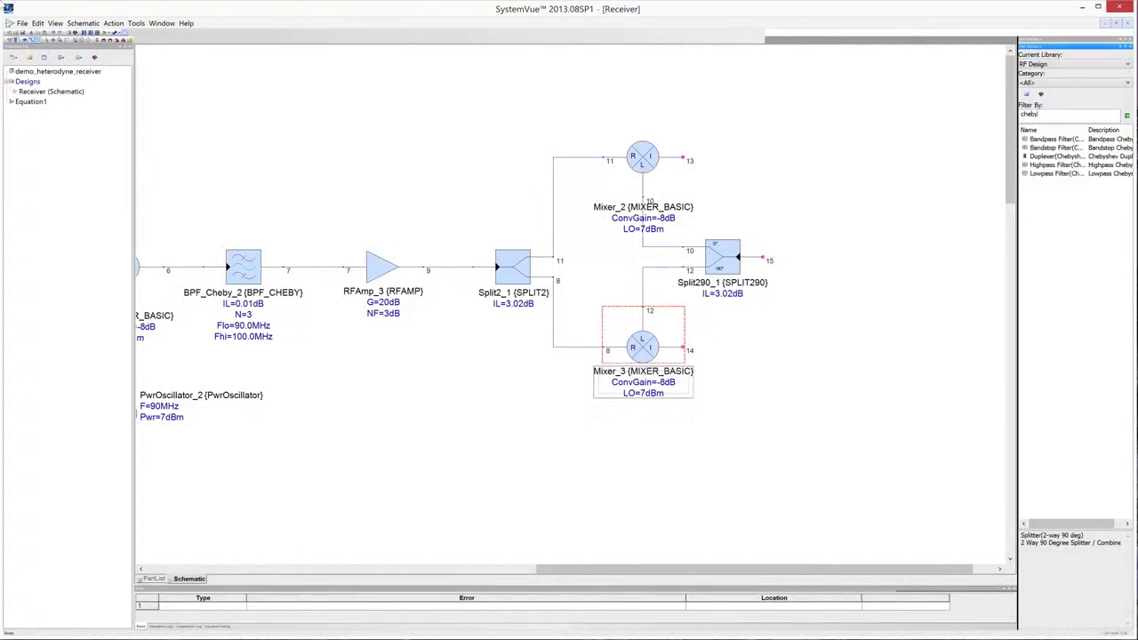
left_click(1028, 174)
left_click_drag(1028, 176, 772, 159)
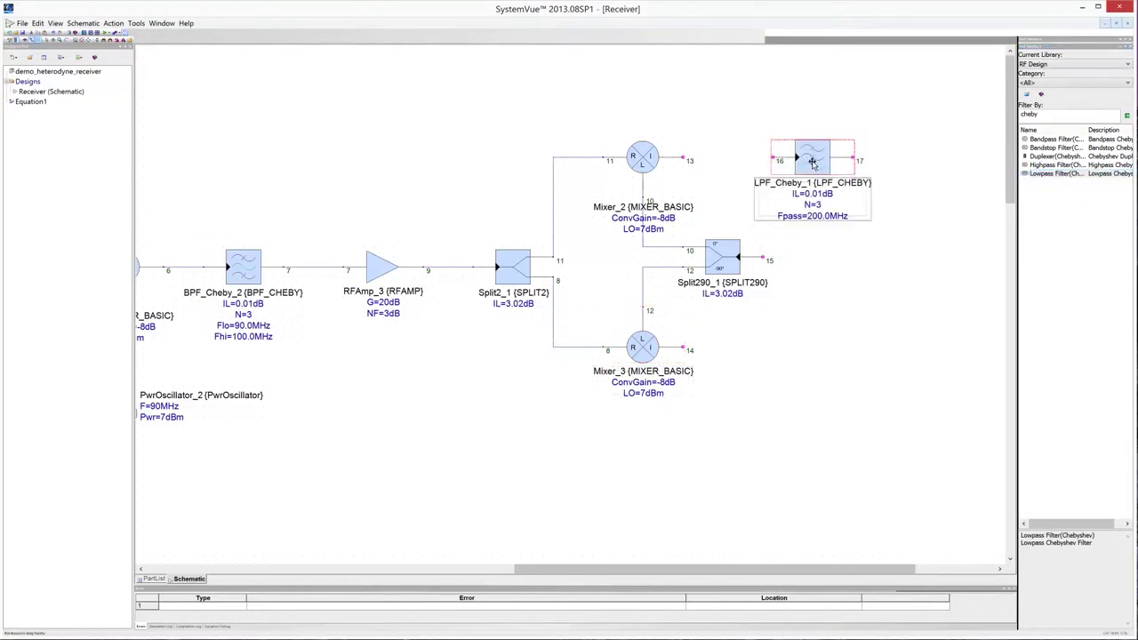
left_click_drag(812, 162, 722, 162)
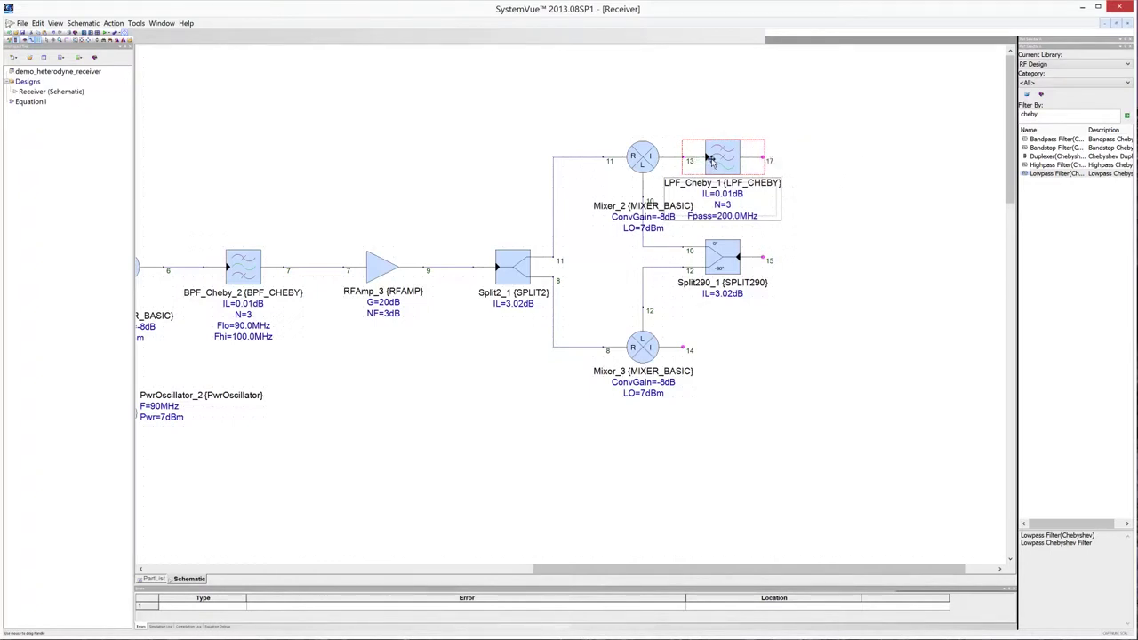
left_click_drag(718, 162, 810, 162)
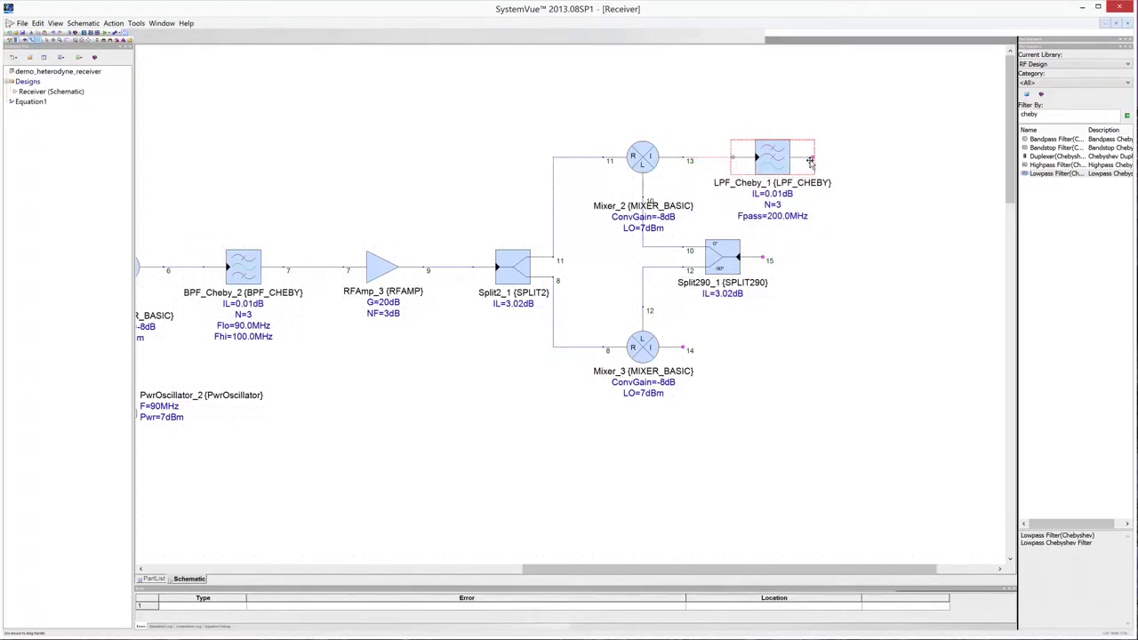
left_click(811, 162)
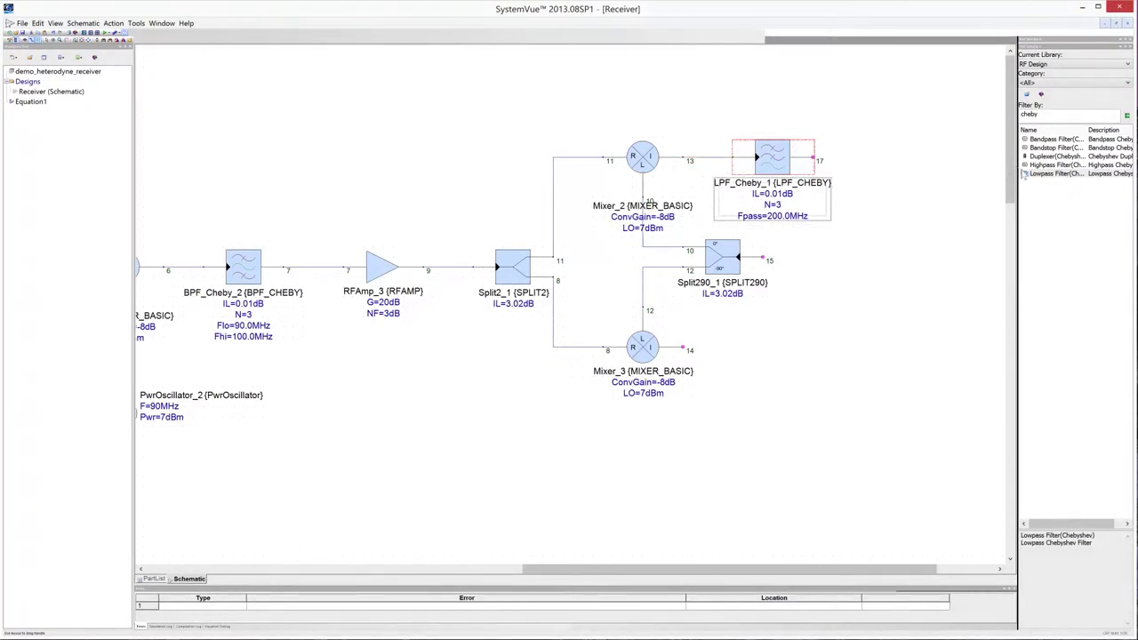
Add a second Chebyshev lowpass filter on the lower mixer's I port, spaced out to line up beneath the upper filter.
left_click_drag(1027, 176, 1028, 178)
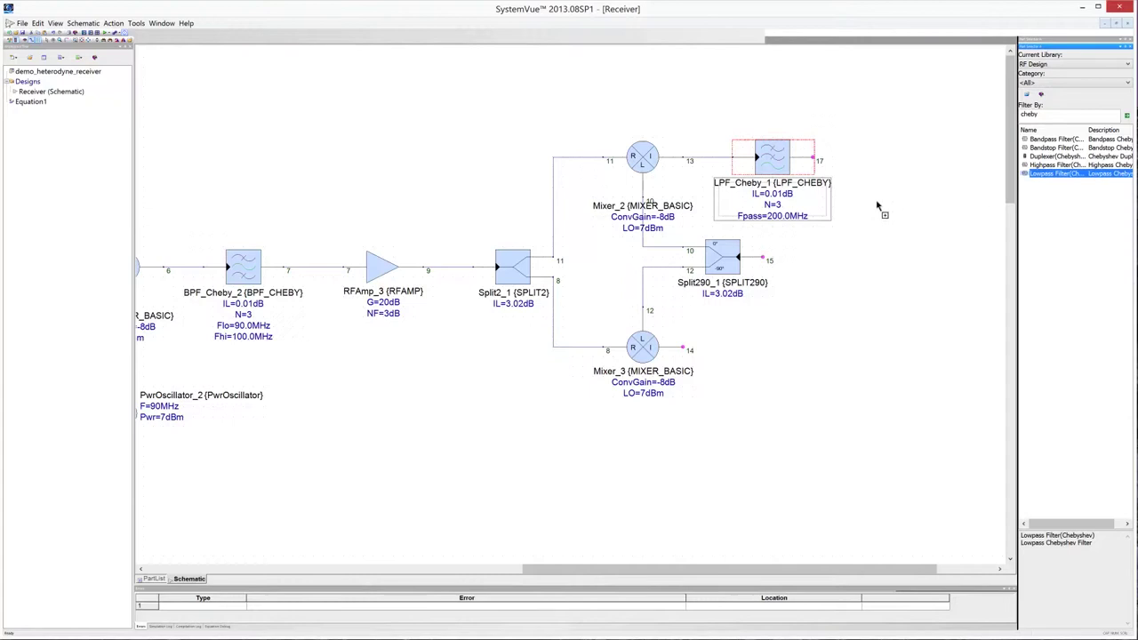
left_click(794, 355)
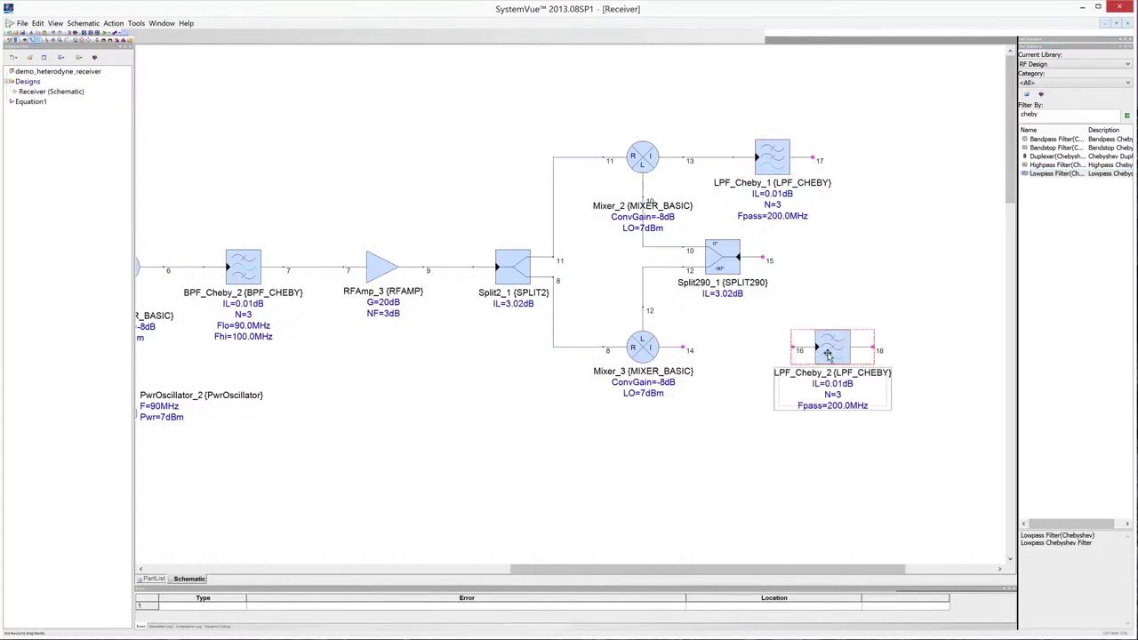
left_click_drag(828, 354, 658, 356)
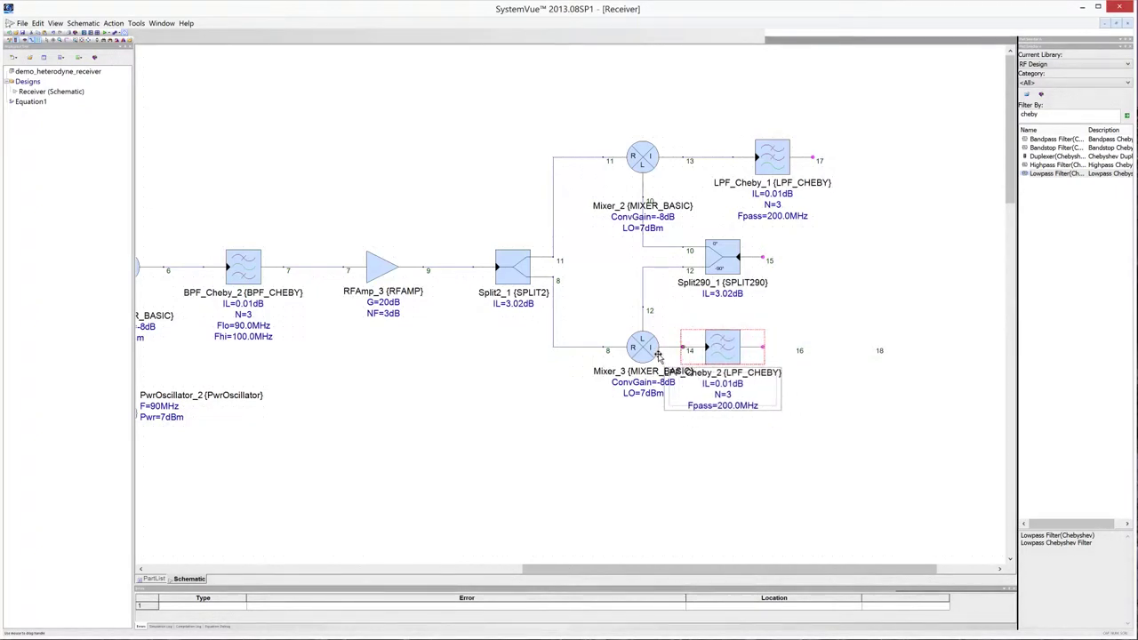
left_click_drag(722, 351, 791, 356)
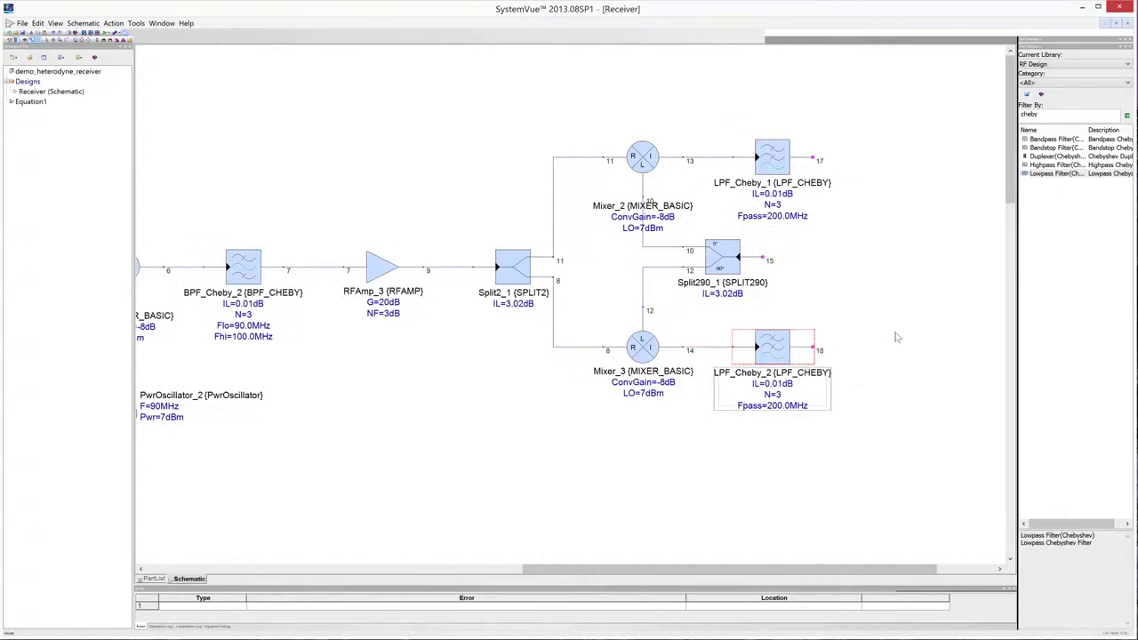
left_click(929, 283)
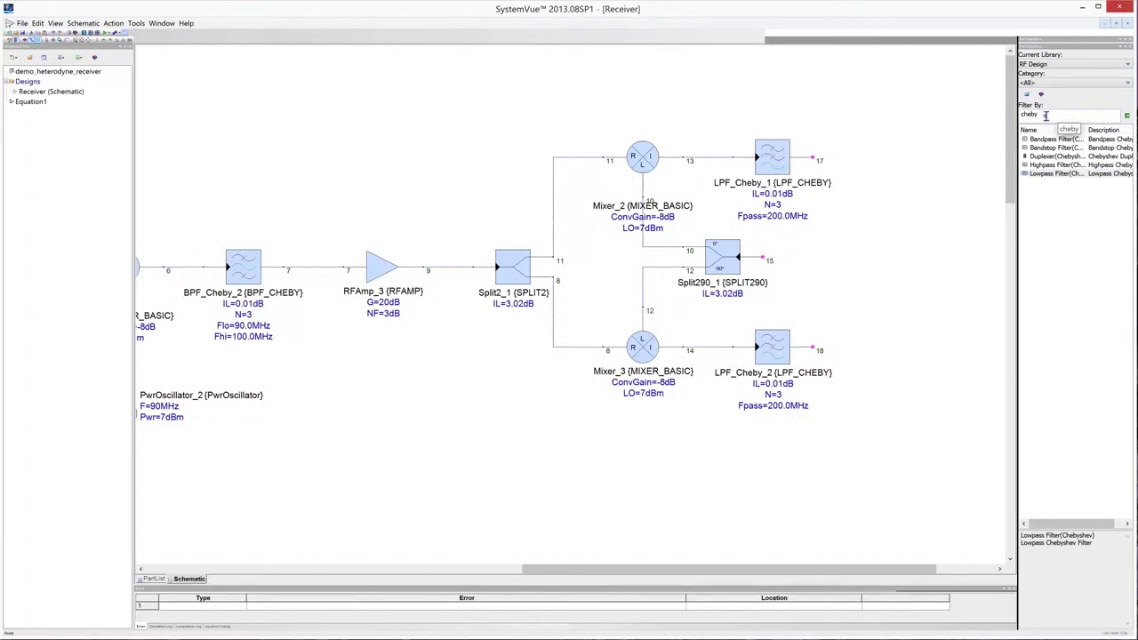
Add an Amp (RF), connect it to the upper lowpass filter's output, and space it out from the filter along a wire.
left_click_drag(1046, 116, 1008, 115)
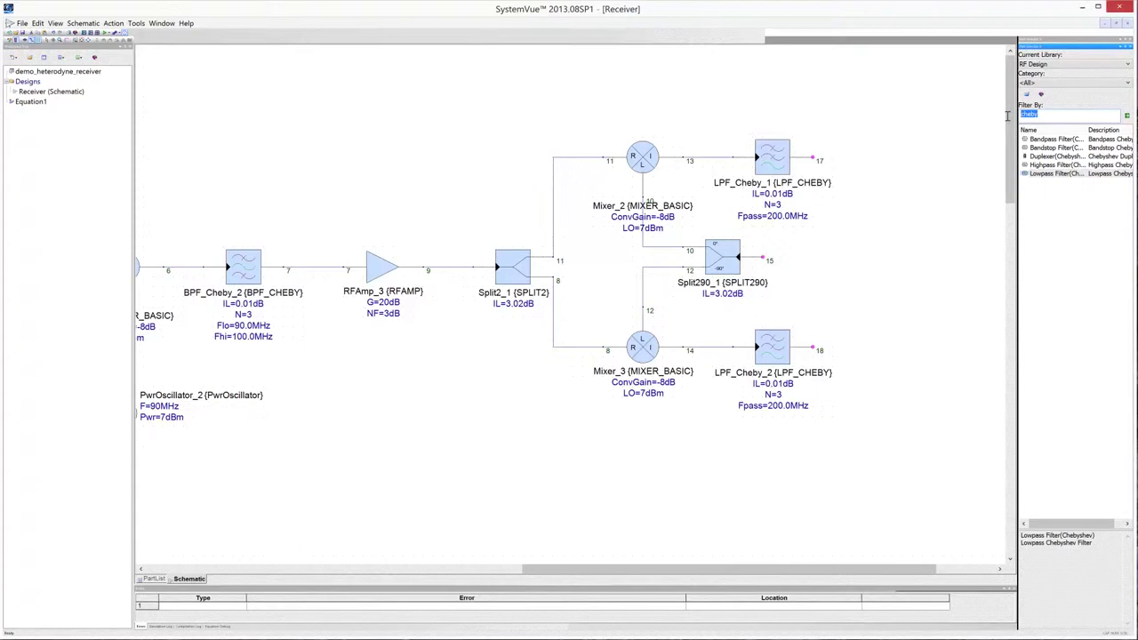
type("ampl")
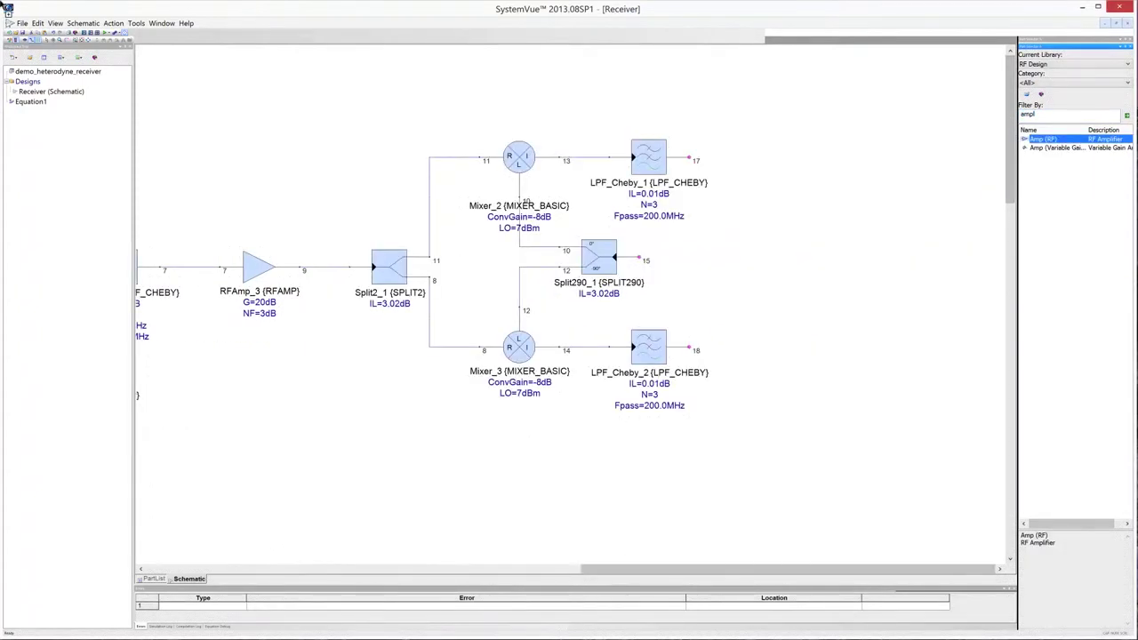
left_click(798, 157)
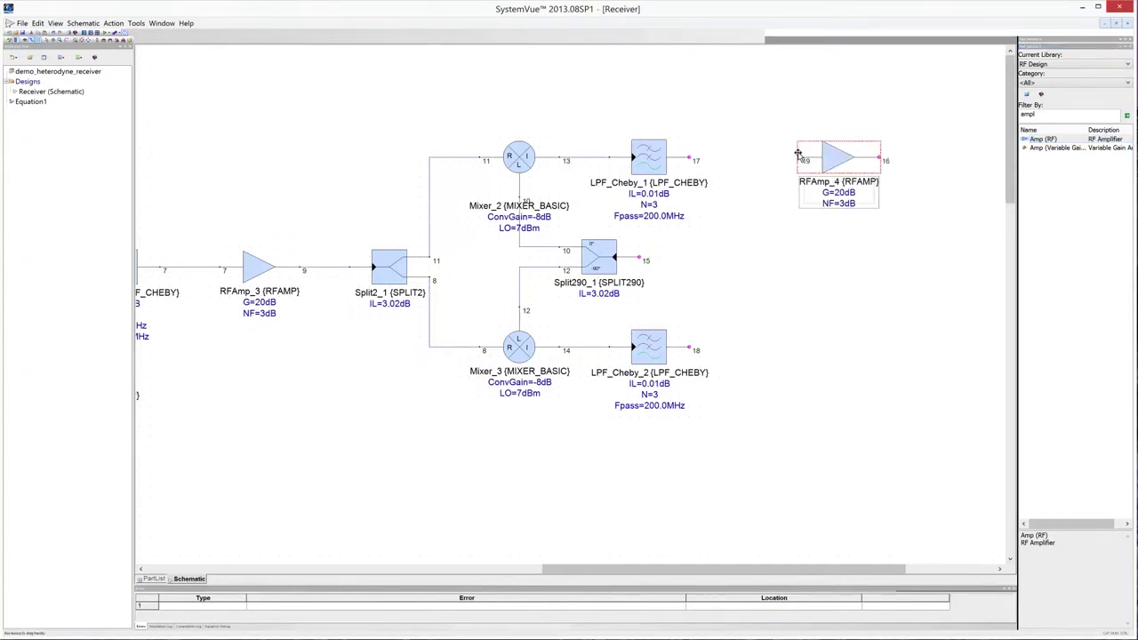
left_click_drag(840, 158, 666, 160)
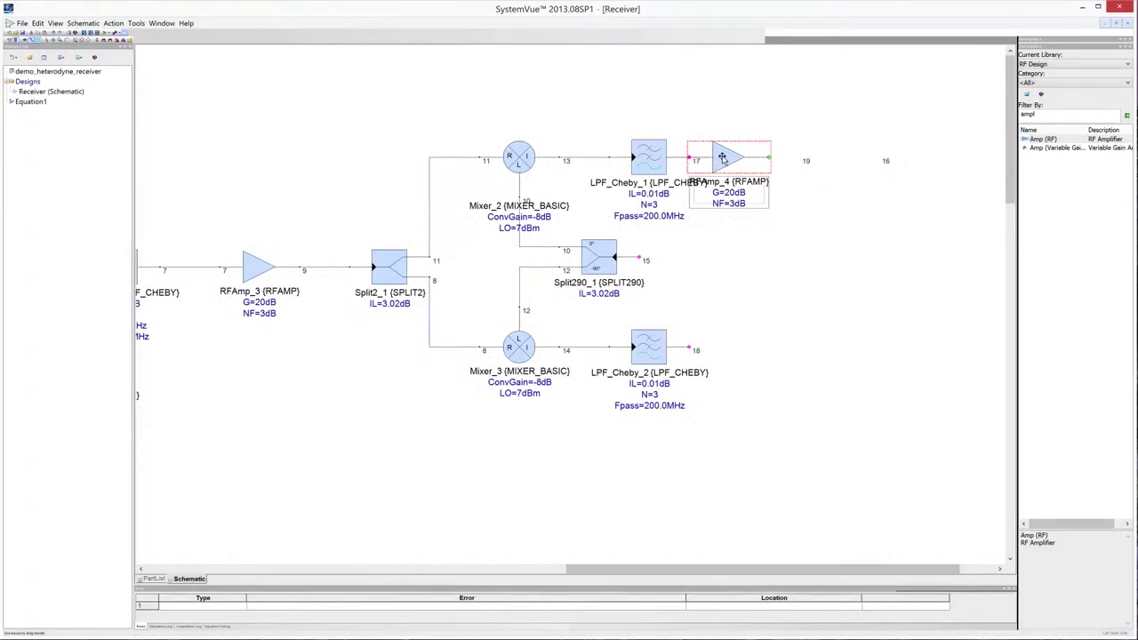
left_click_drag(723, 159, 807, 163)
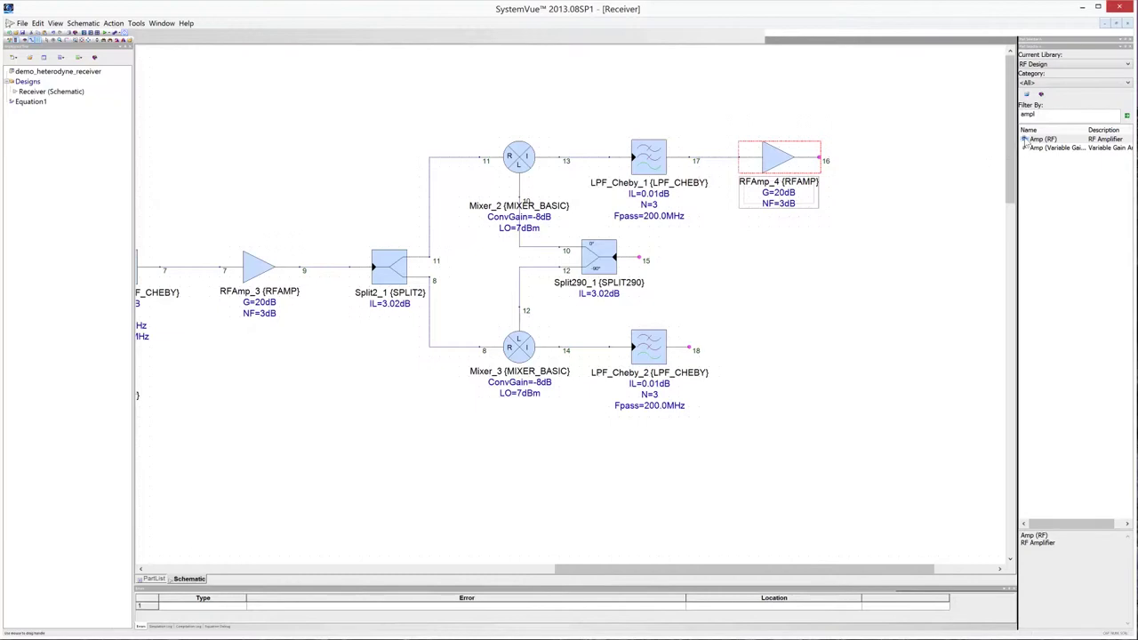
Add another Amp (RF) on the lower lowpass filter's output and align it beneath the upper branch's amplifier.
left_click(1027, 141)
left_click_drag(1027, 141, 784, 351)
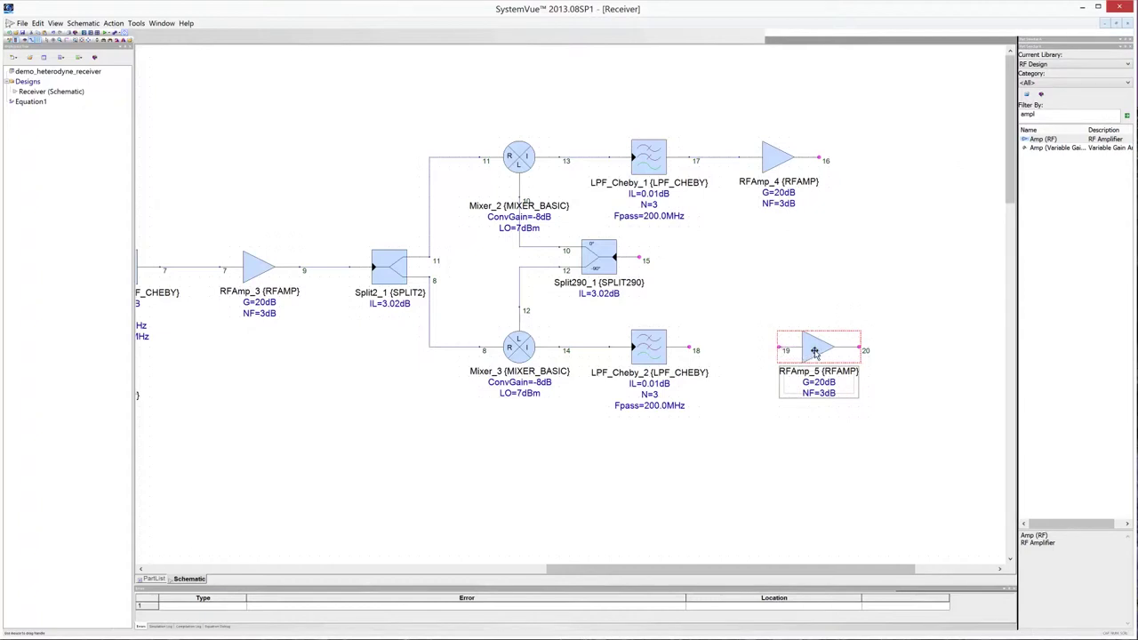
left_click_drag(815, 352, 700, 354)
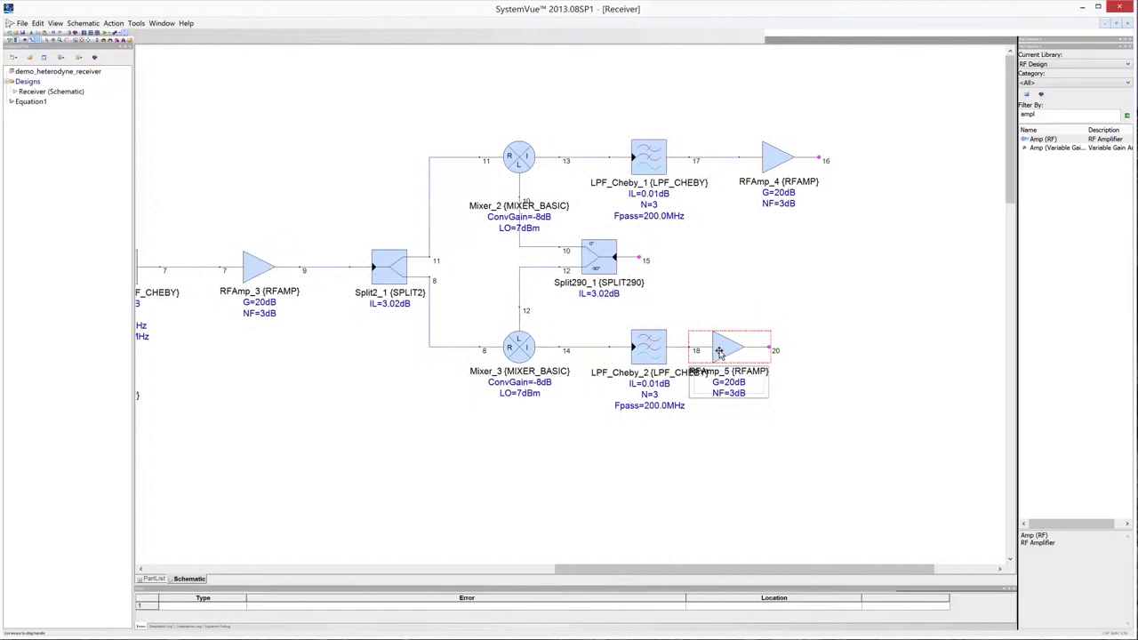
left_click_drag(721, 352, 799, 352)
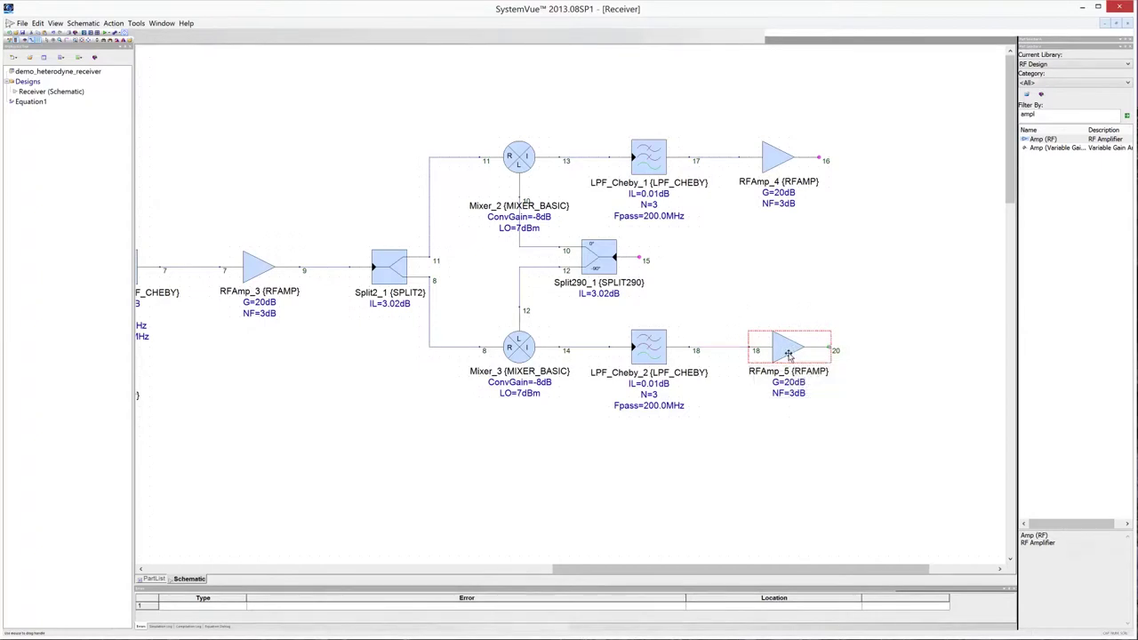
left_click_drag(791, 350, 781, 354)
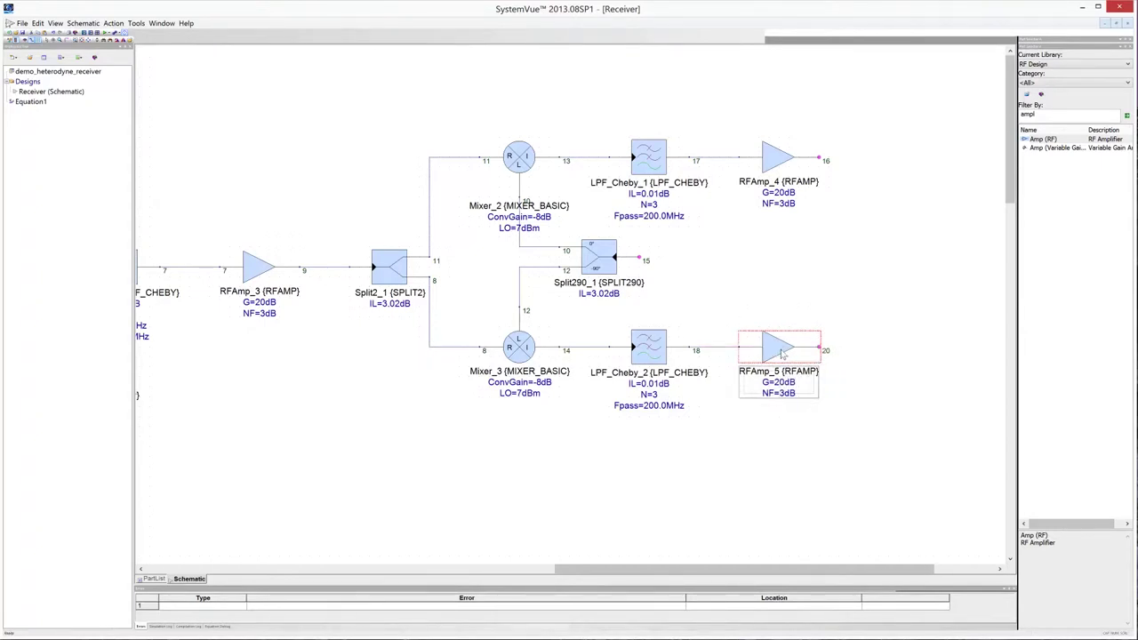
left_click(834, 297)
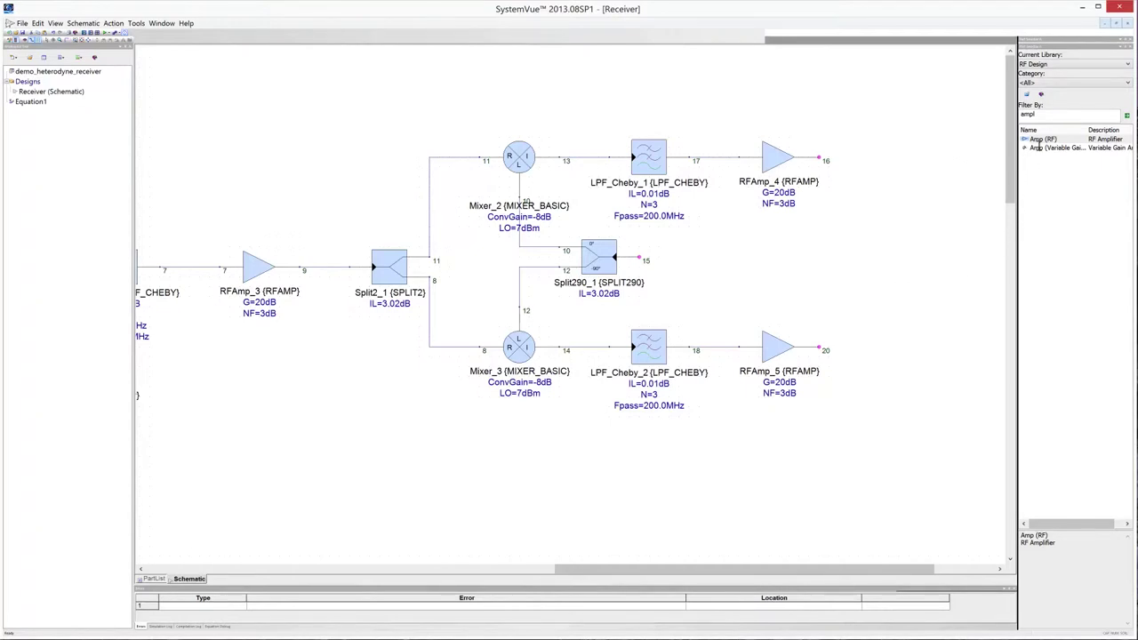
Add an Oscillator (Power), mirror it to face the 90-degree splitter, and connect it to the splitter's input with a spaced-out wire.
left_click_drag(1040, 114, 999, 116)
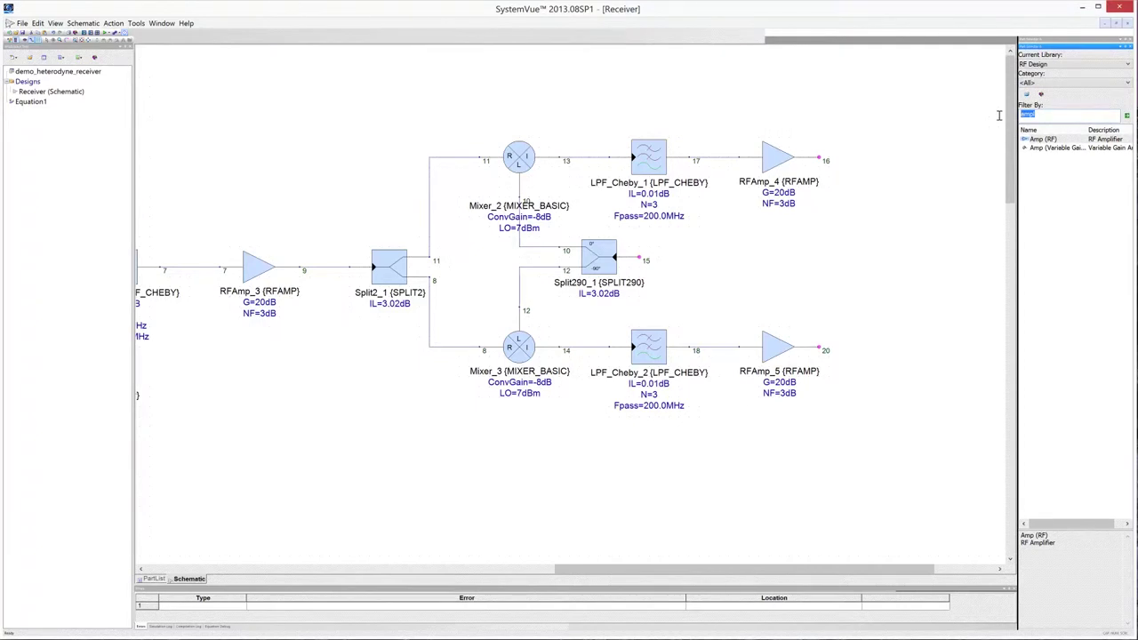
type("osc")
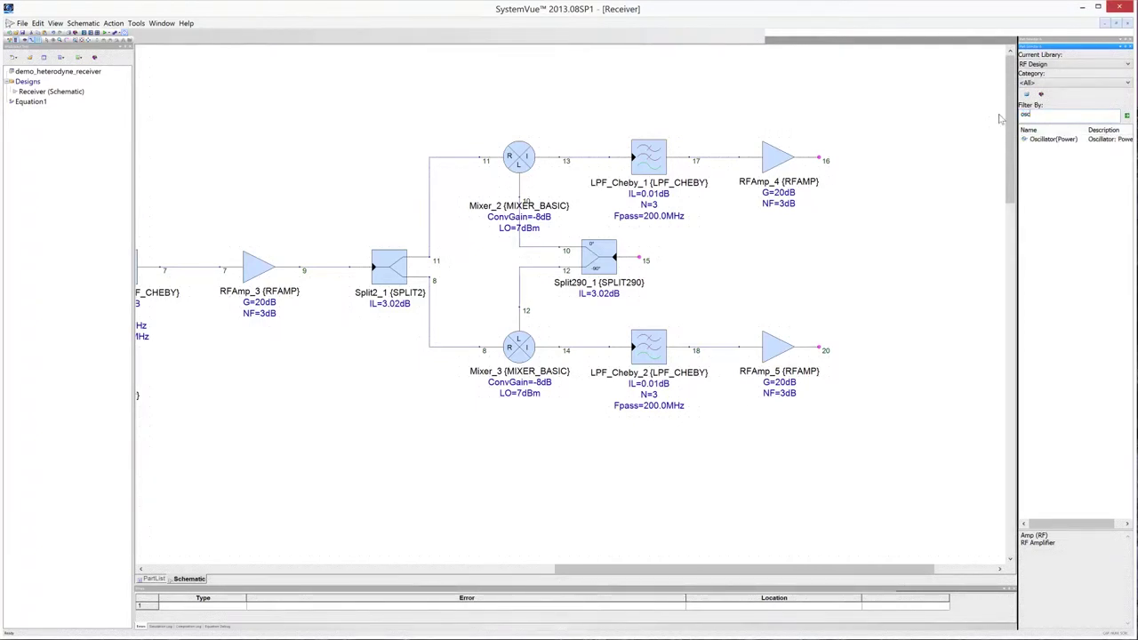
left_click_drag(1025, 140, 716, 263)
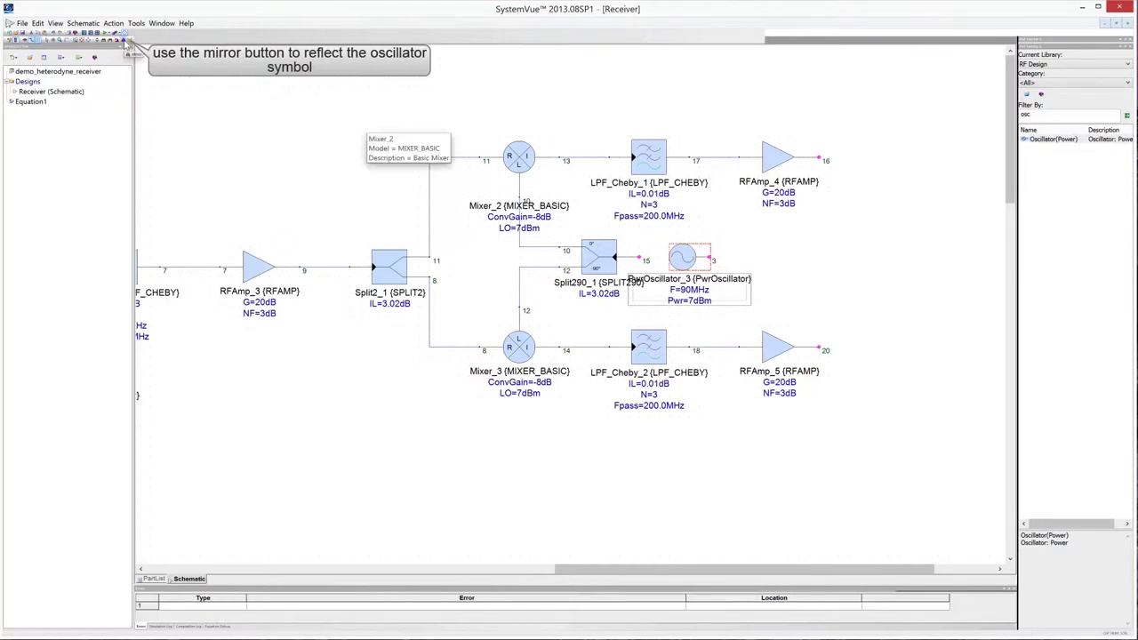
left_click(126, 40)
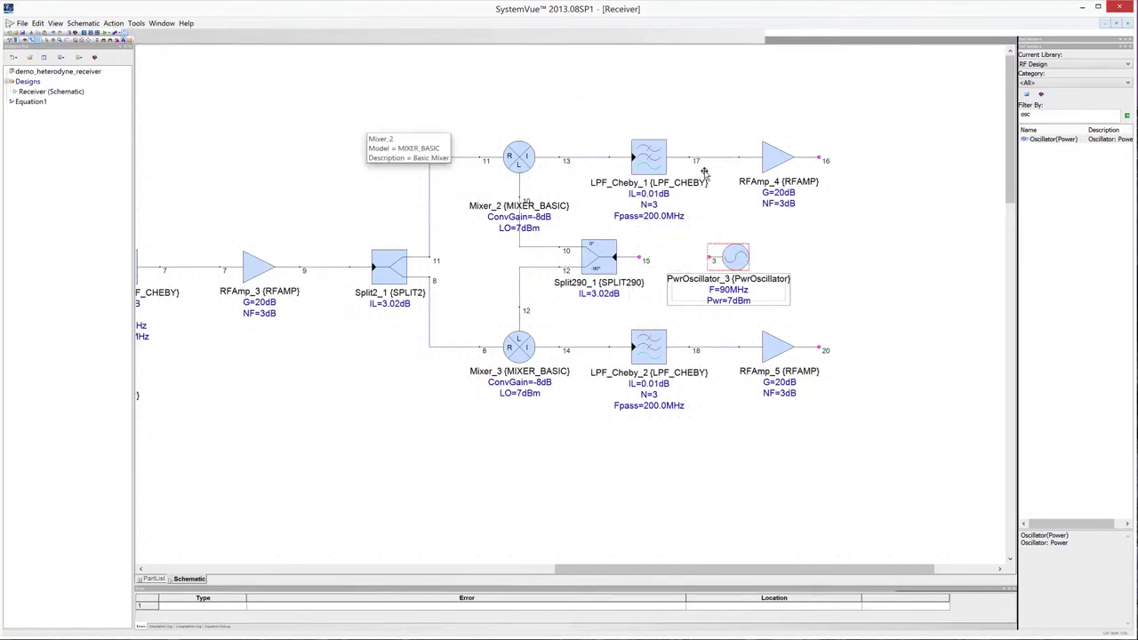
left_click_drag(718, 264, 665, 259)
left_click_drag(784, 262, 785, 263)
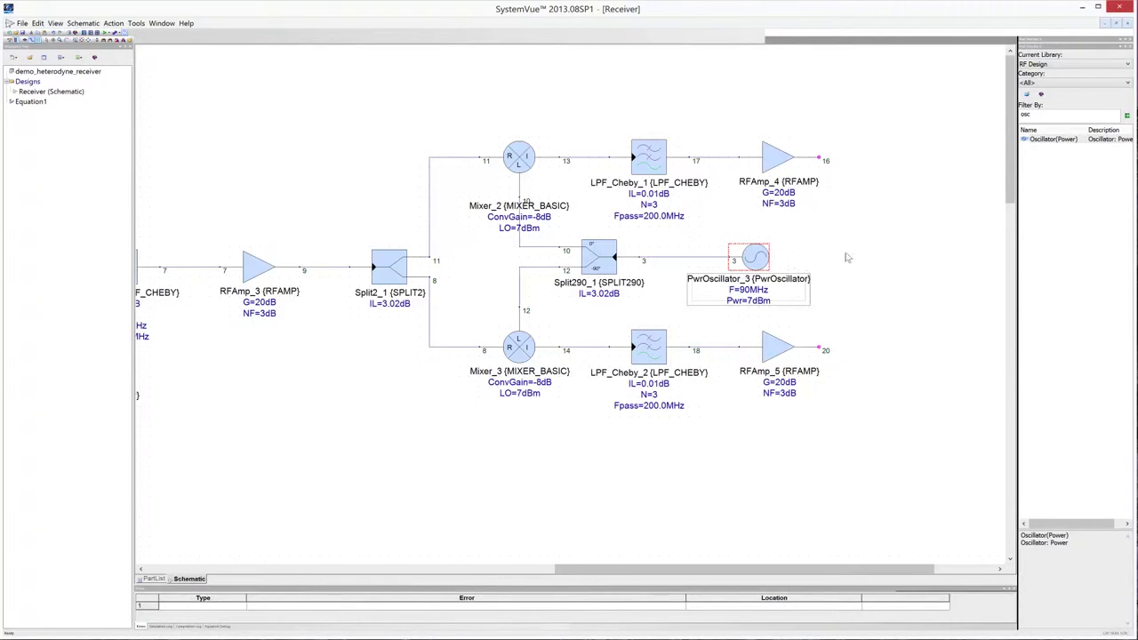
left_click(869, 228)
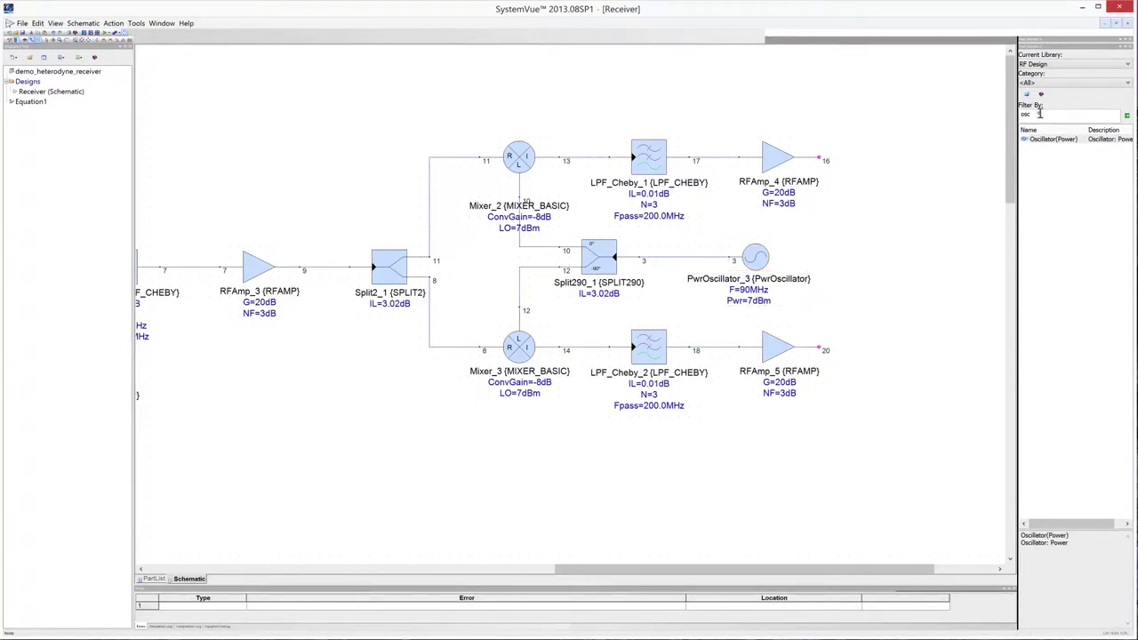
Add an Output Port and connect it to the output of the upper branch's RF amplifier.
left_click_drag(1039, 114, 999, 118)
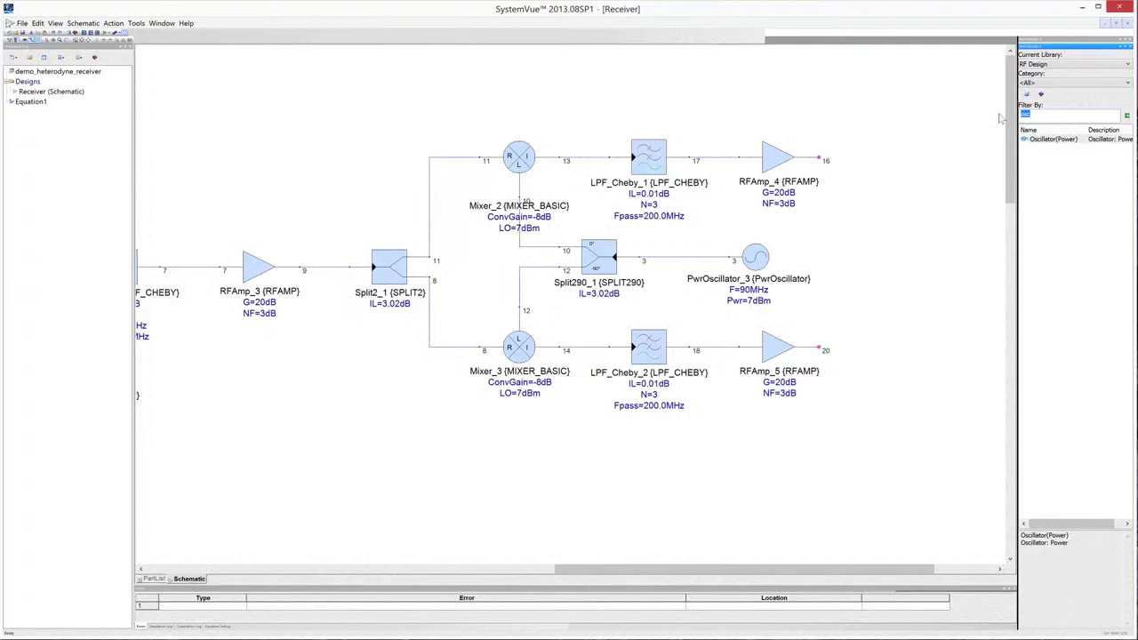
type("port")
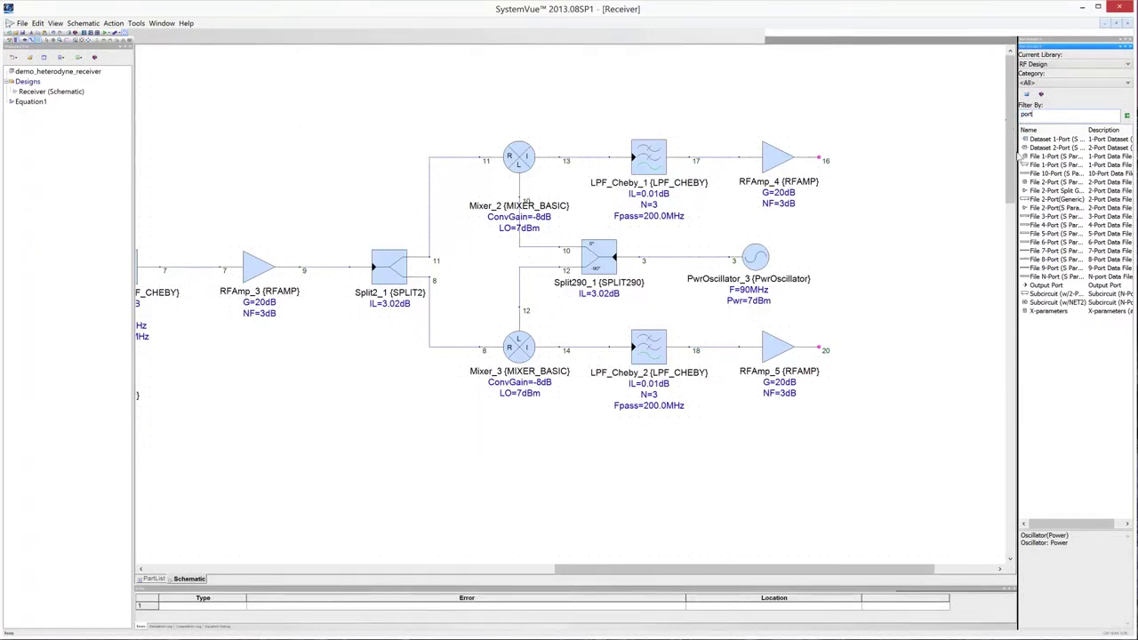
left_click(1040, 285)
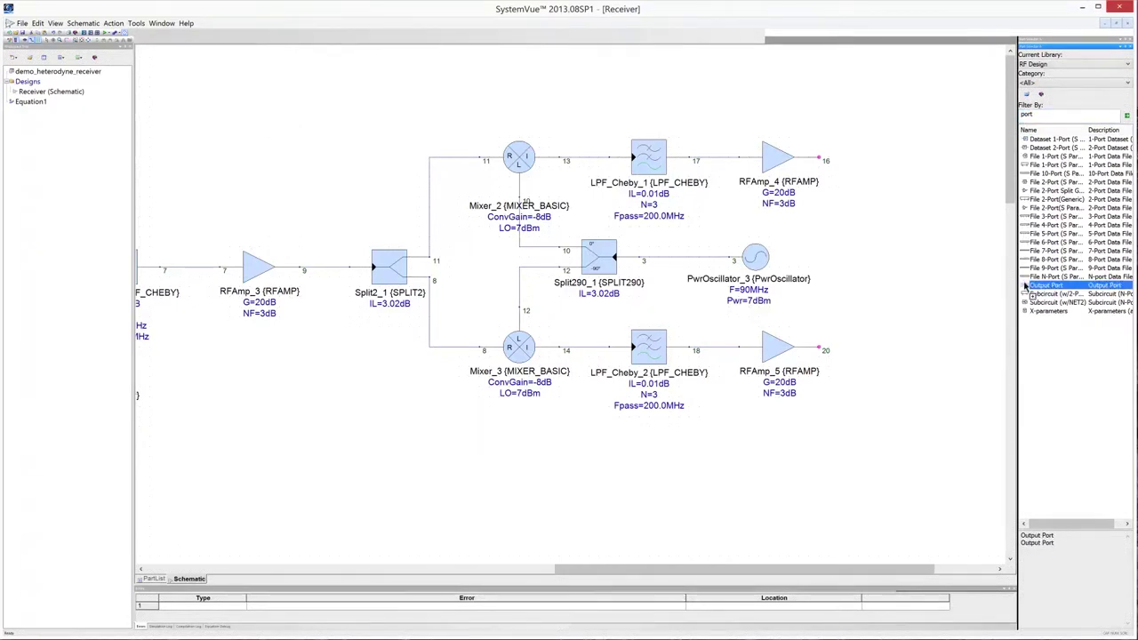
left_click(862, 159)
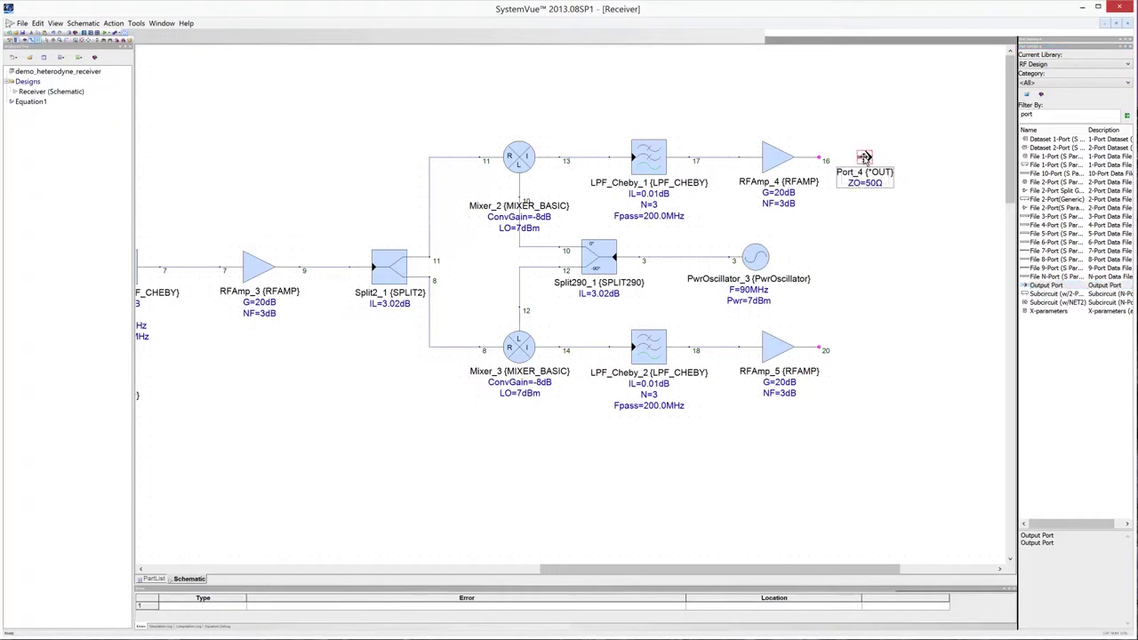
left_click_drag(863, 158, 909, 158)
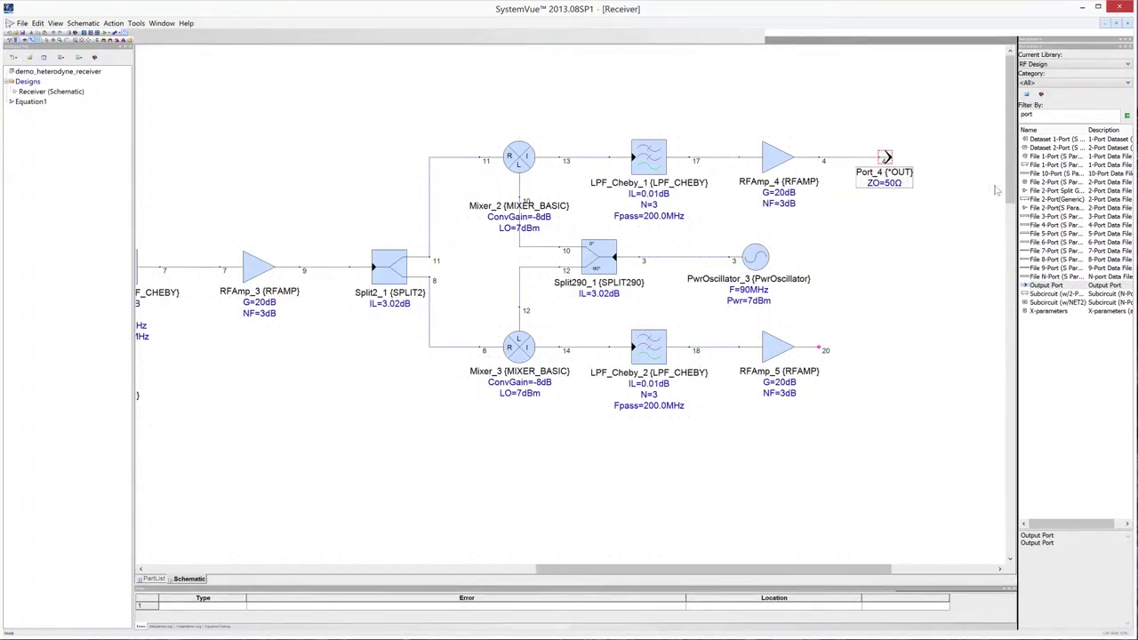
Add an Output Port and connect it to the lower branch's RF amplifier, aligned beneath the upper branch's port.
left_click(1027, 286)
left_click_drag(1029, 287, 906, 347)
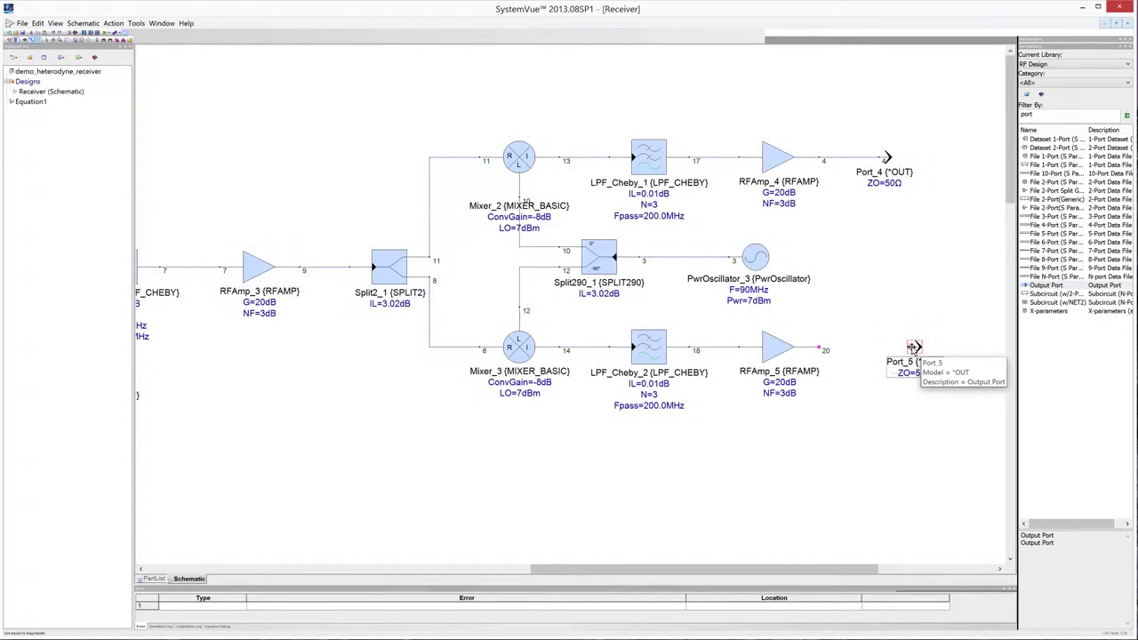
left_click_drag(918, 347, 890, 348)
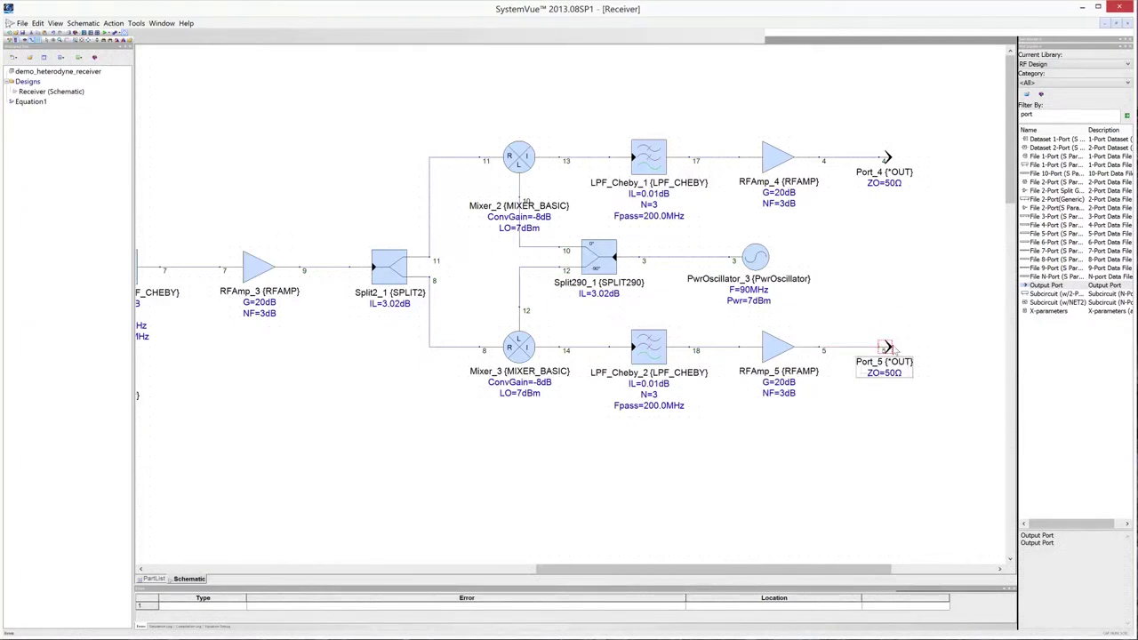
left_click(808, 304)
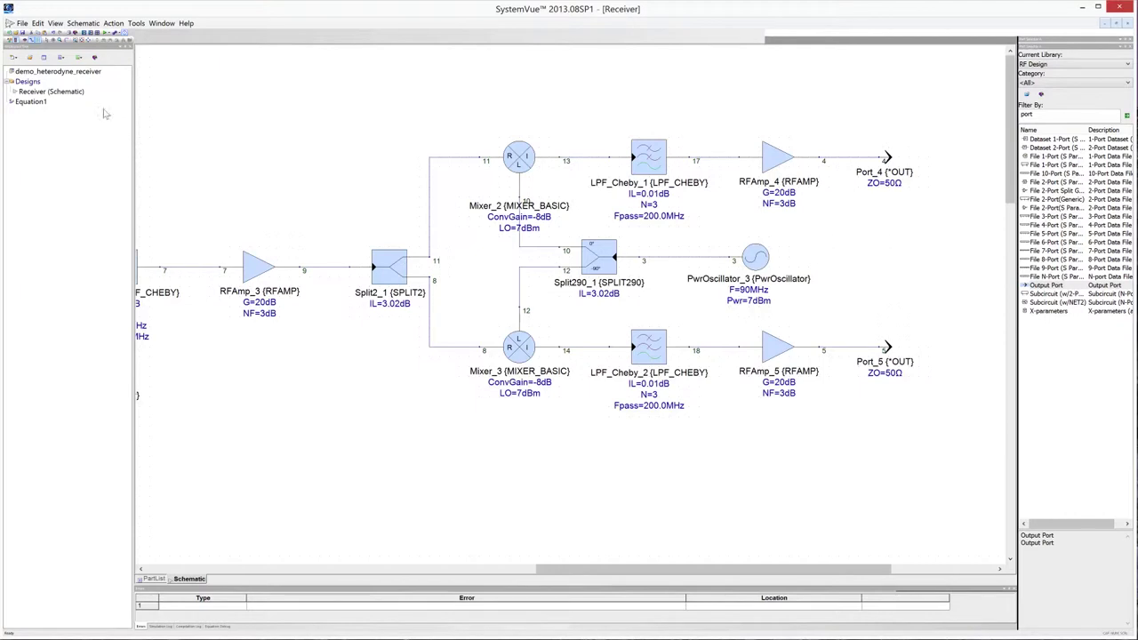
Add a wideband signal source to the MultiSource at the receiver input, with 10 MHz bandwidth and 11 points.
left_click(87, 40)
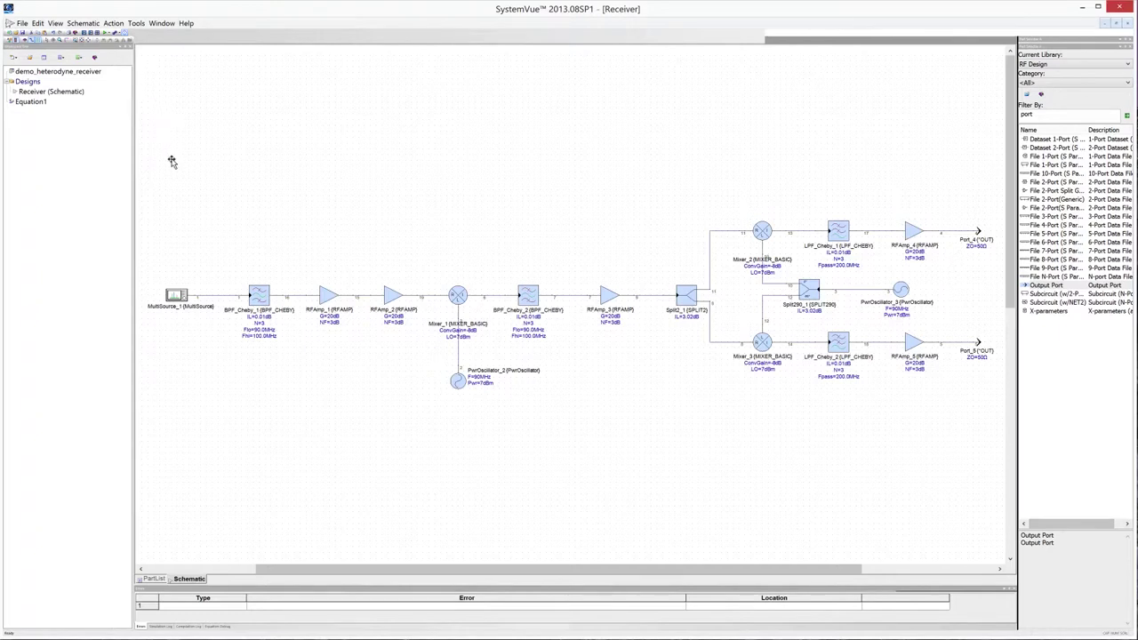
double_click(179, 289)
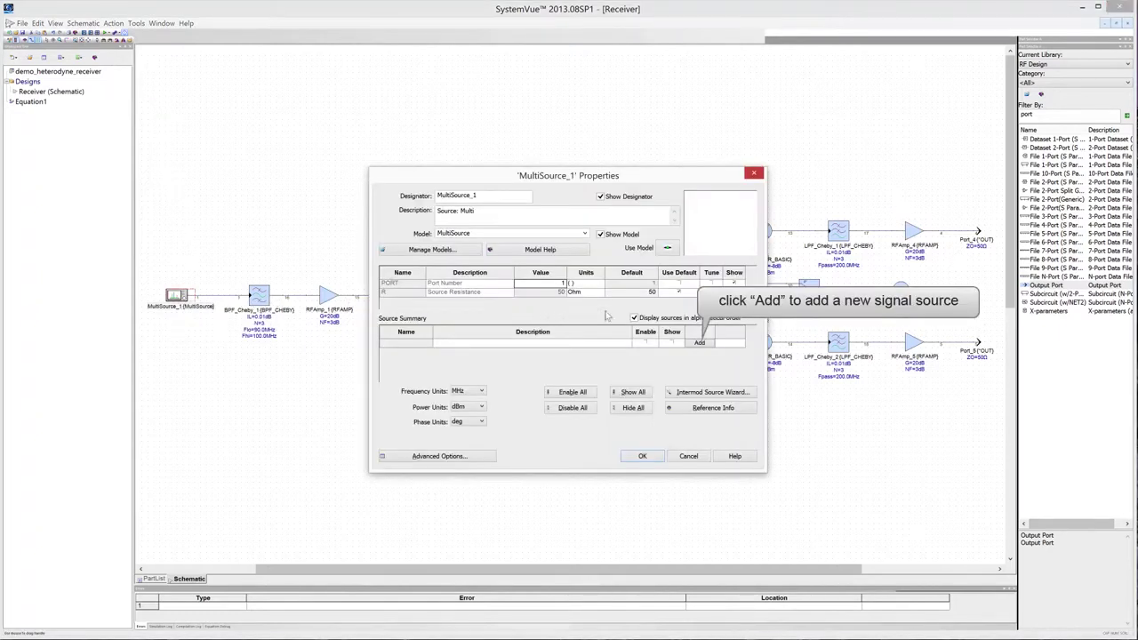
left_click(700, 343)
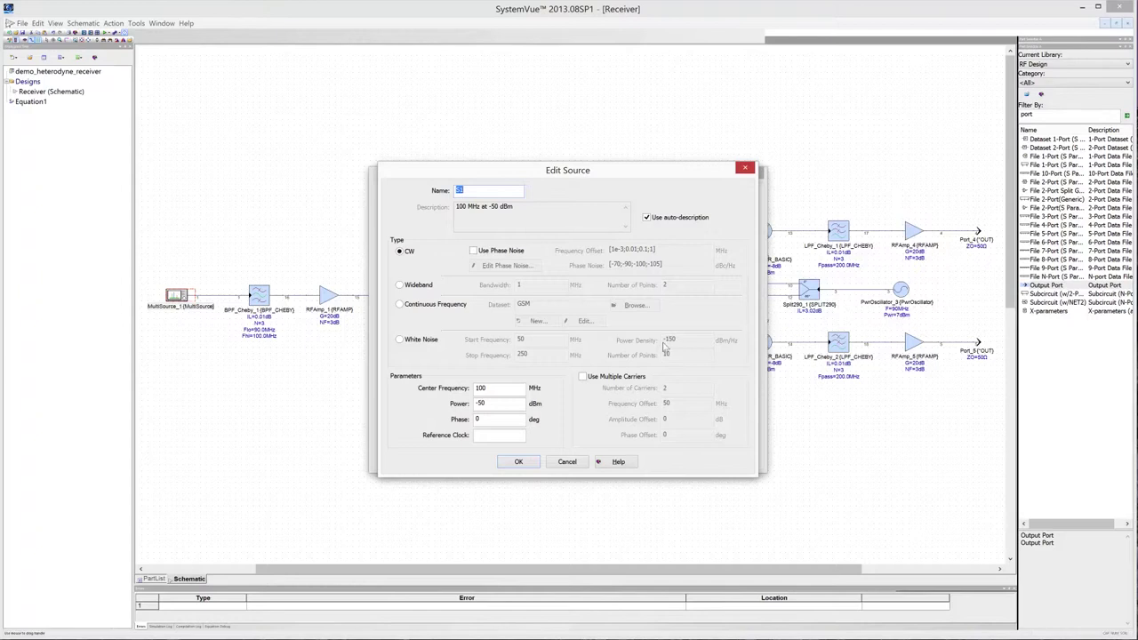
left_click(400, 285)
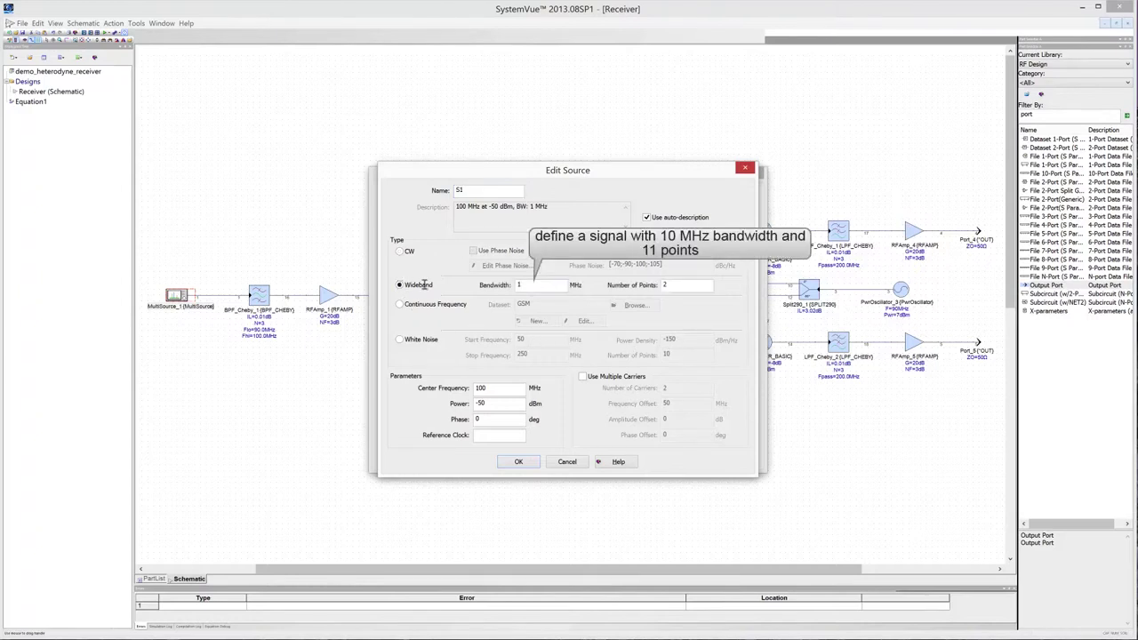
left_click(534, 285)
type("0")
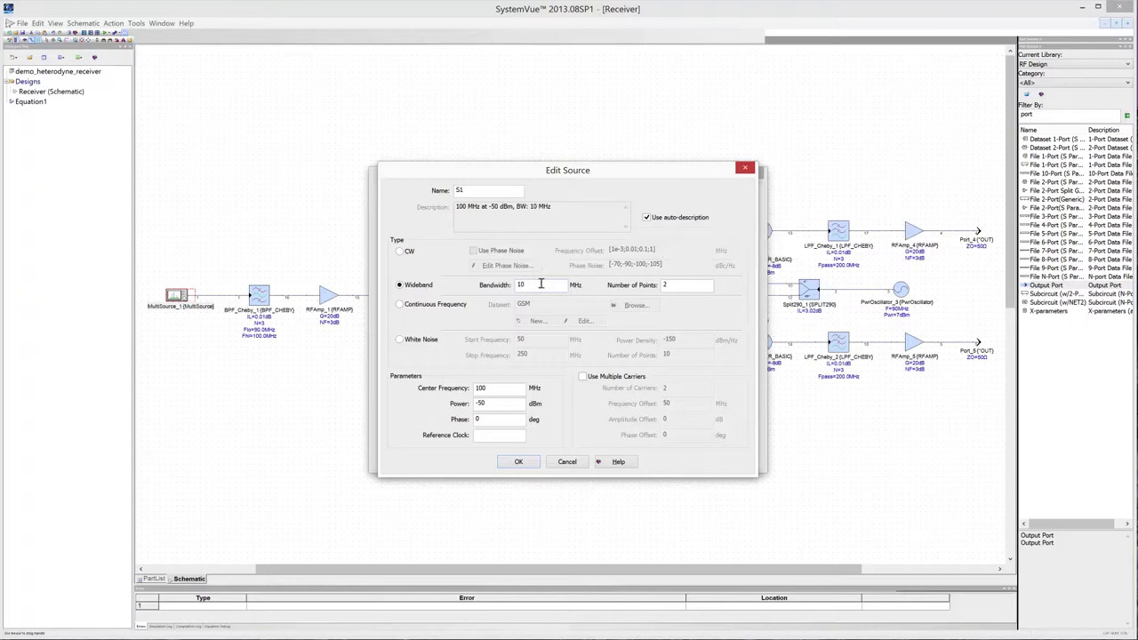
double_click(667, 284)
type("11")
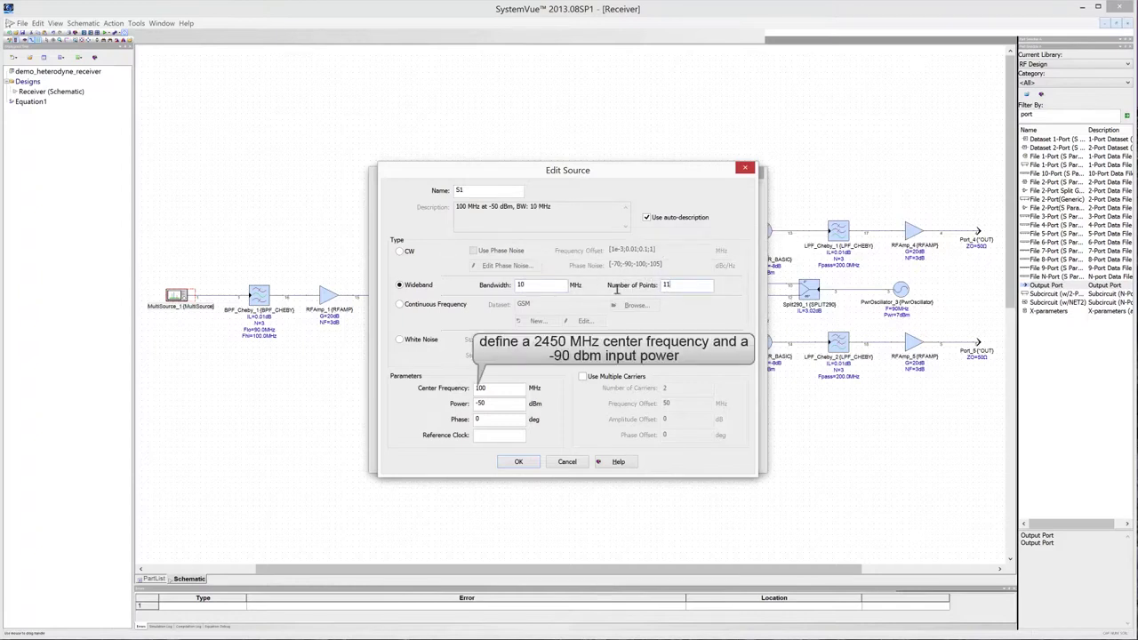
Set the wideband source's center frequency to 2450 MHz and power to -90 dBm, and apply the MultiSource properties.
double_click(501, 389)
type("2450")
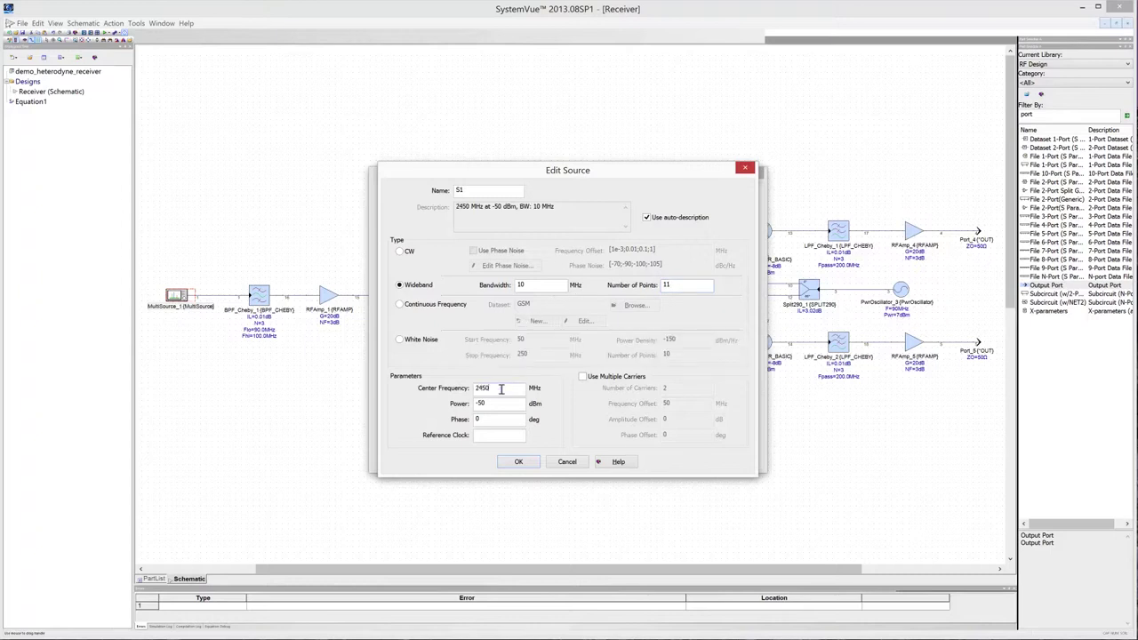
double_click(498, 405)
type("90")
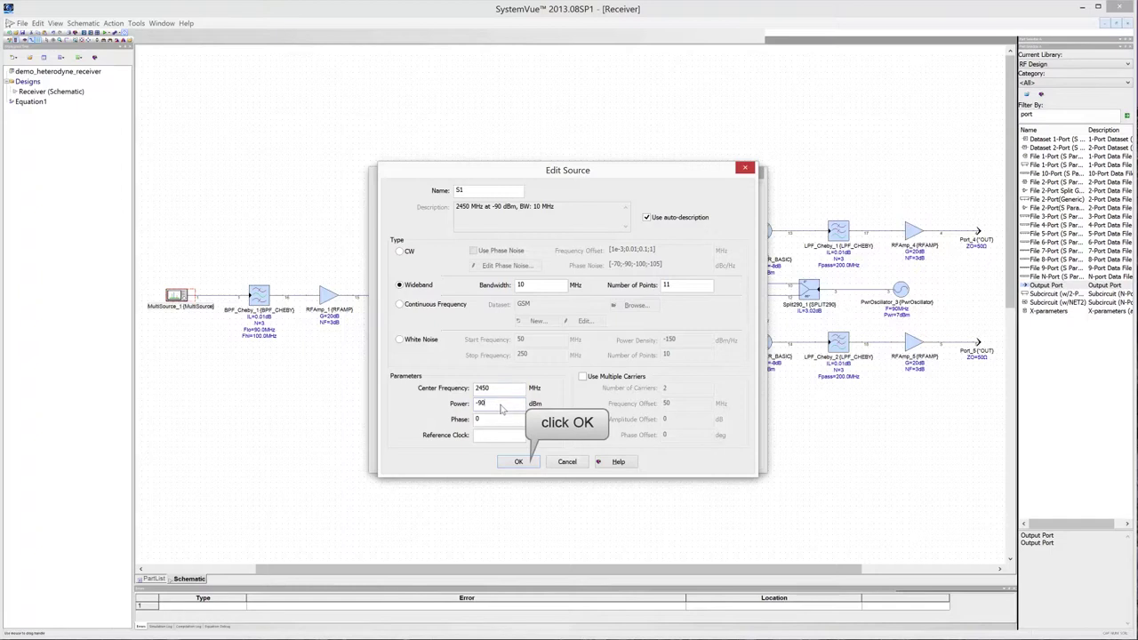
left_click(518, 464)
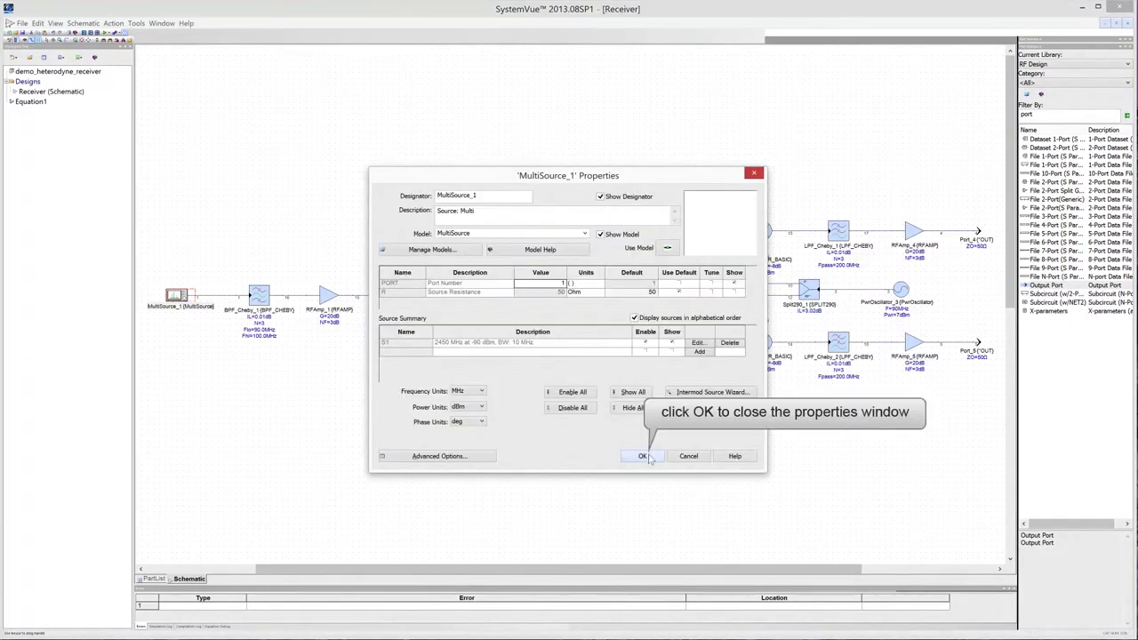
left_click(653, 459)
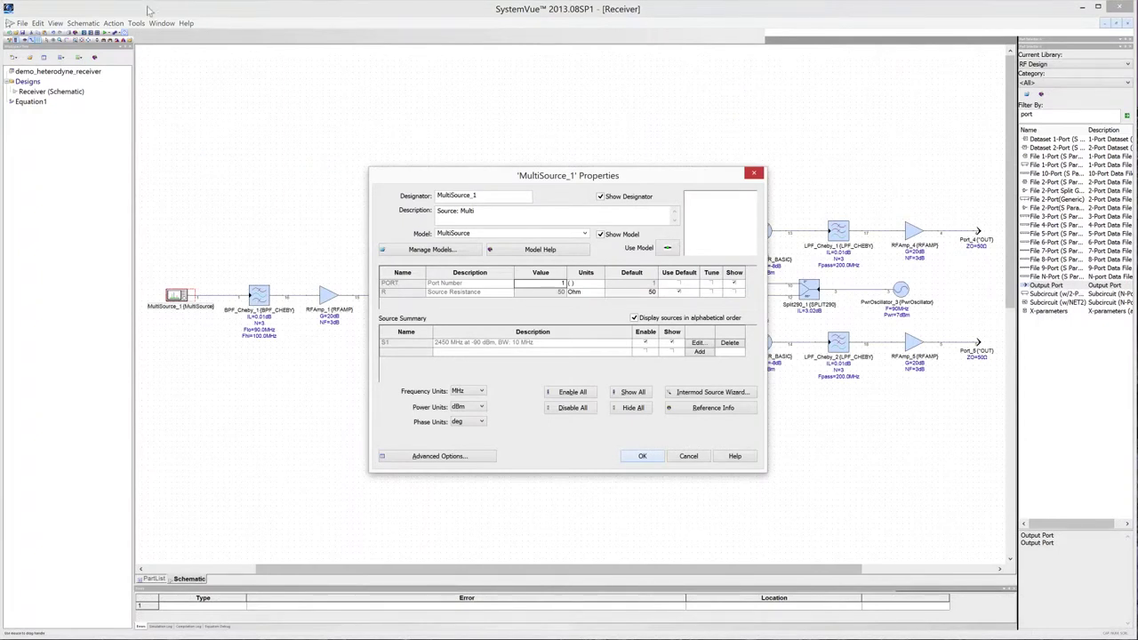
left_click(644, 456)
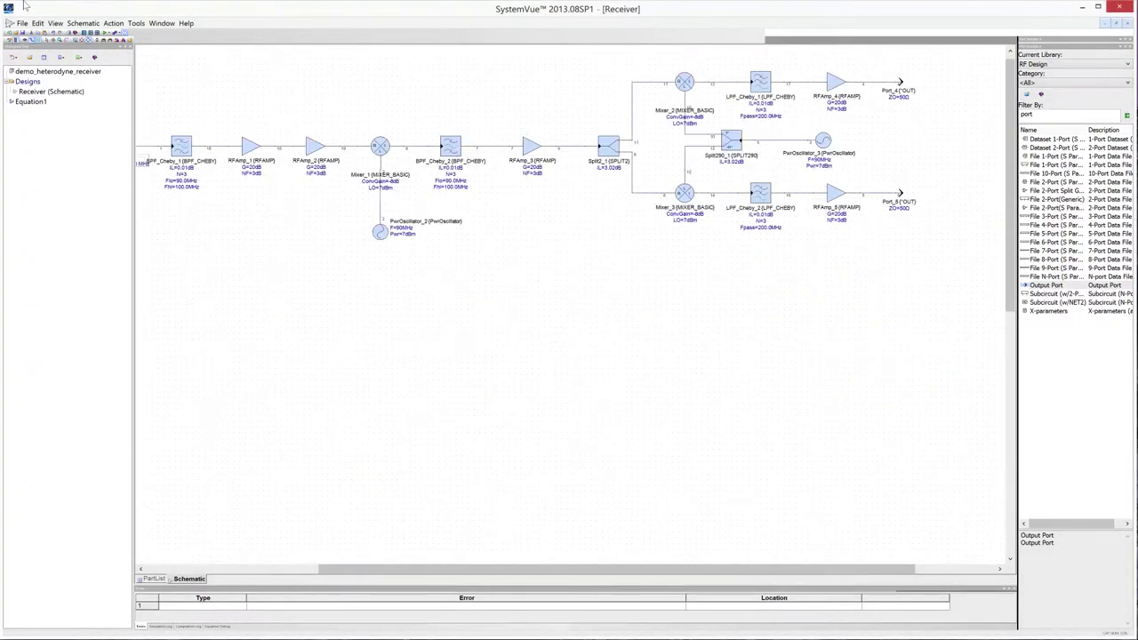
Set the first bandpass filter's insertion loss (IL) to 2.2 dB and its order (N) to 7.
left_click(89, 40)
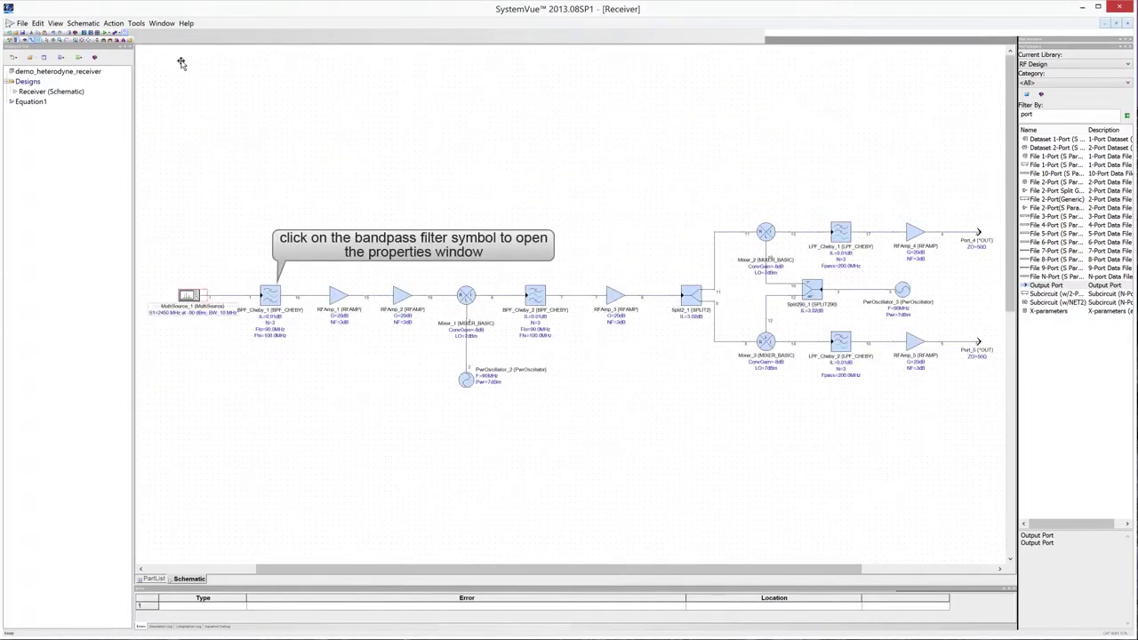
double_click(271, 298)
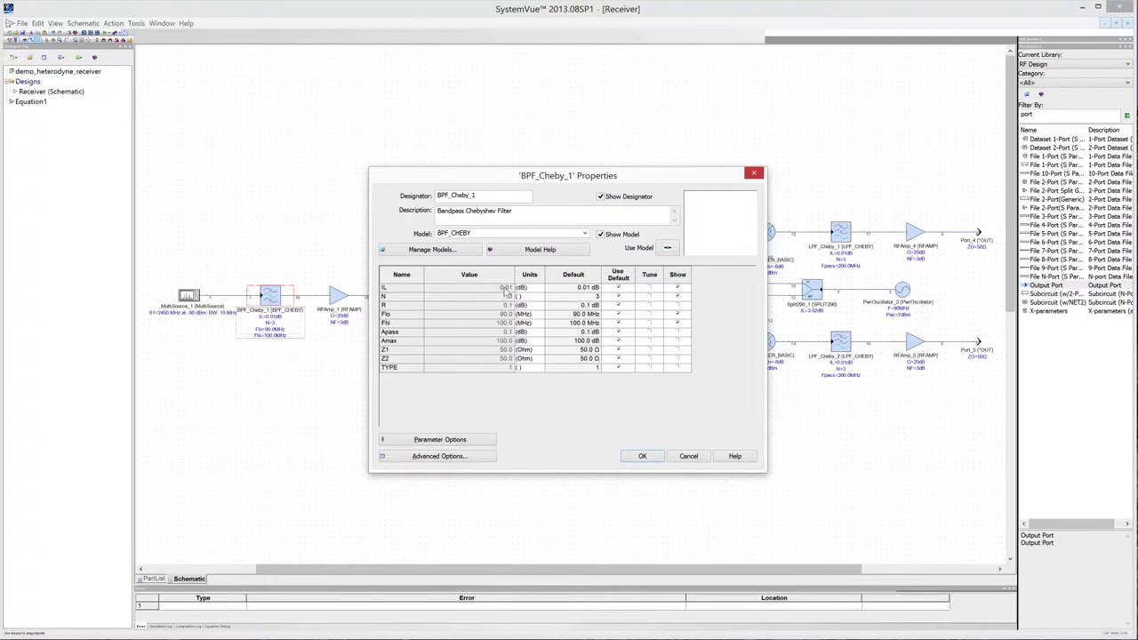
left_click(505, 288)
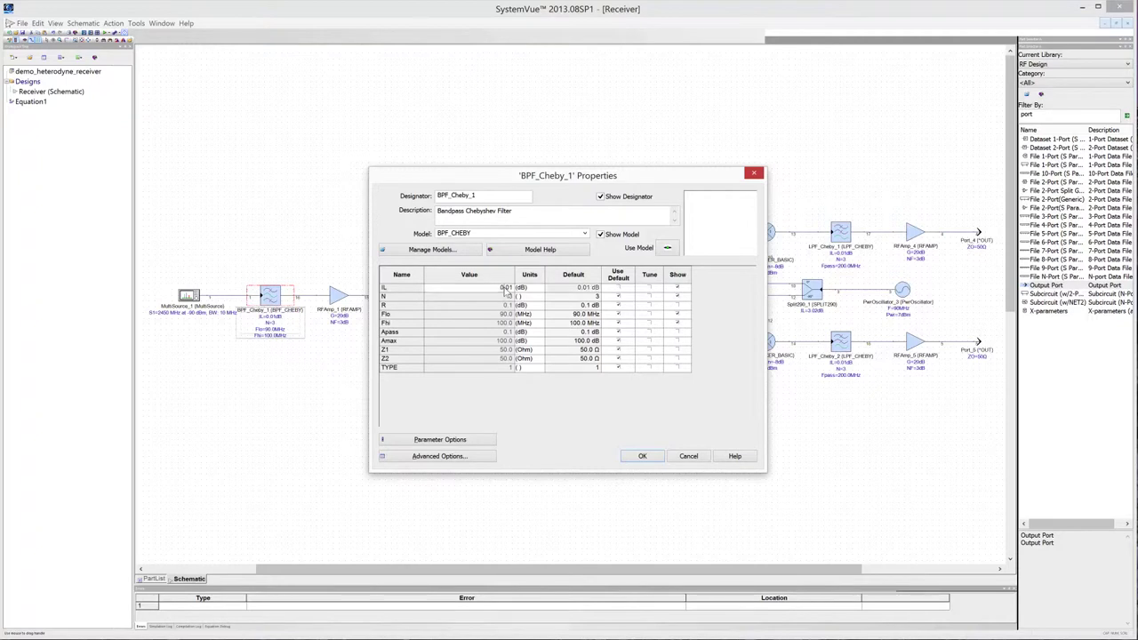
type("2.2")
left_click(507, 297)
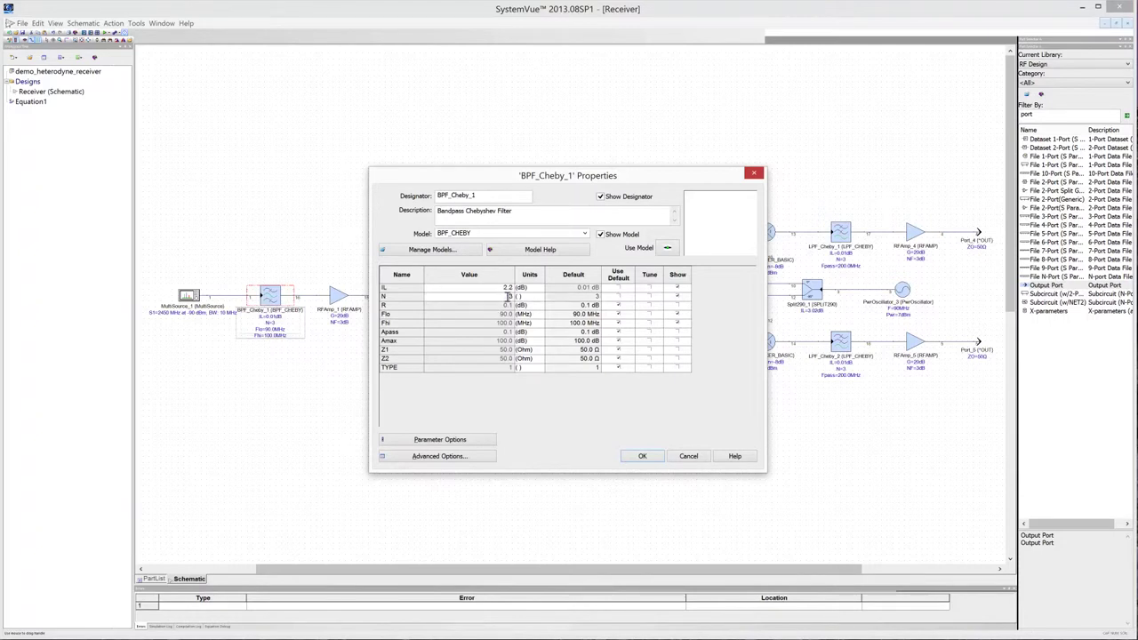
double_click(510, 297)
type("1")
Set the first bandpass filter's passband from Flo 2400 MHz to Fhi 2500 MHz and apply the properties.
left_click(503, 315)
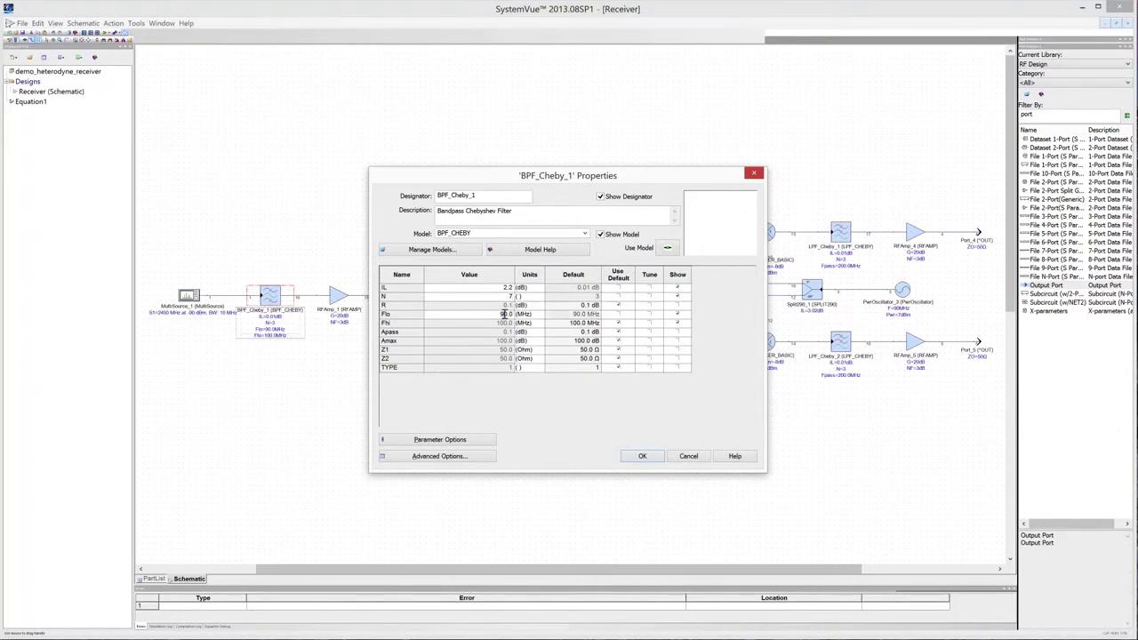
type("2400")
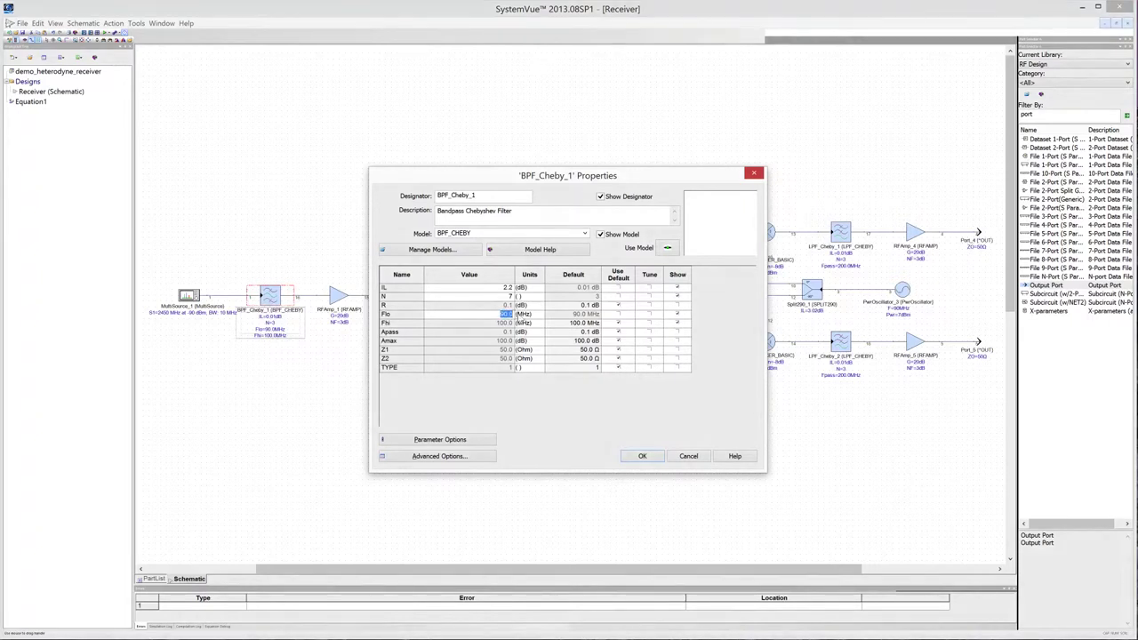
left_click(508, 323)
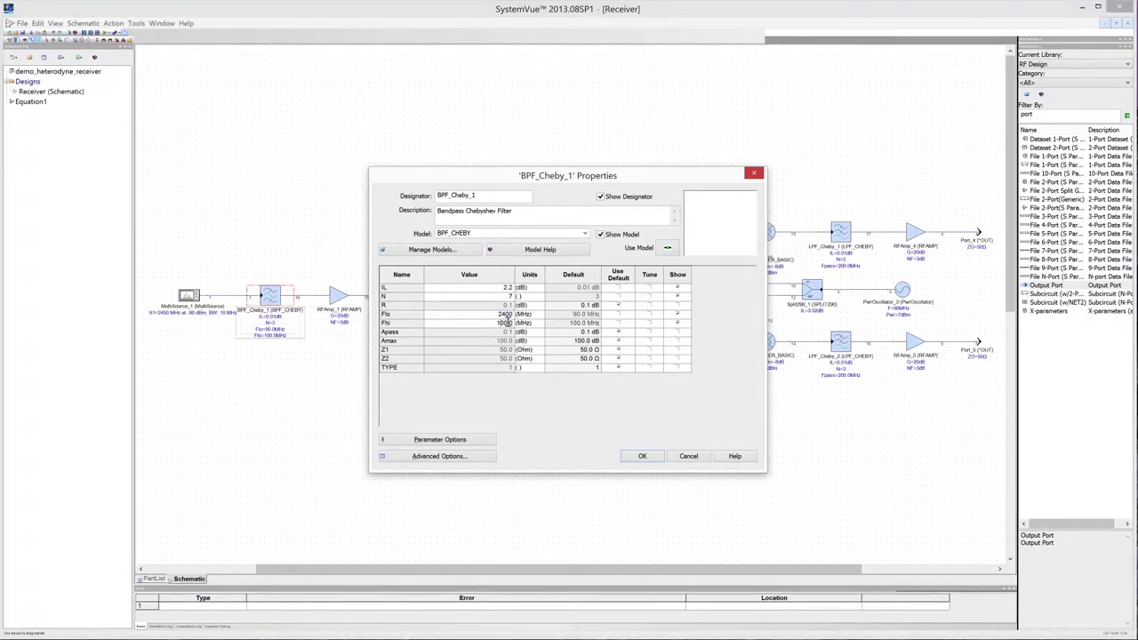
left_click_drag(496, 323, 519, 327)
type("2500")
key("Return")
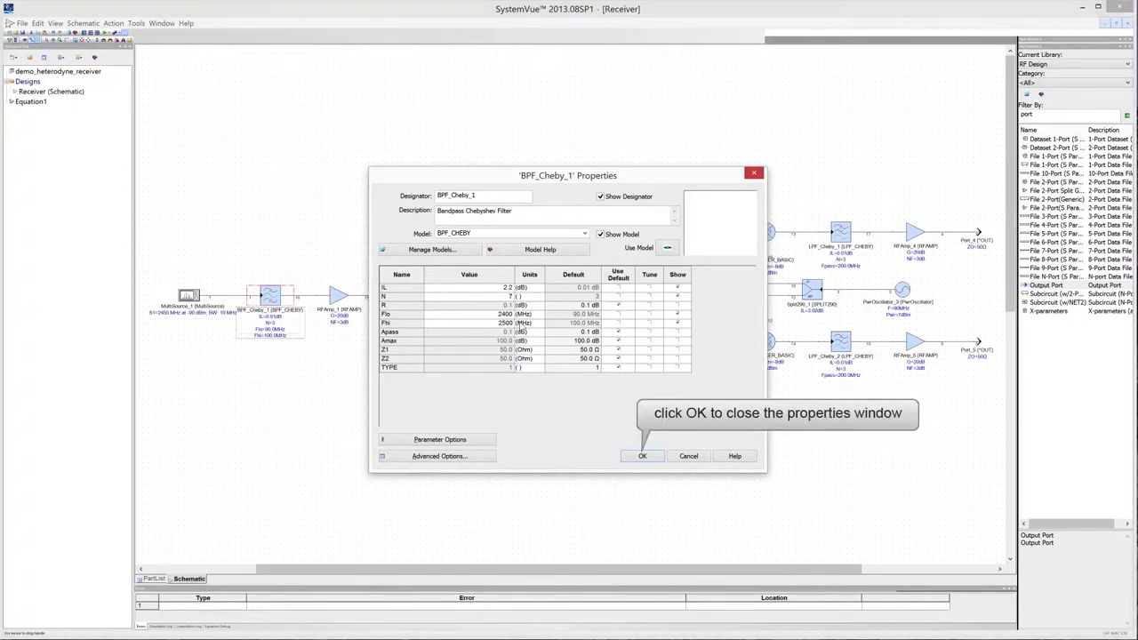
left_click(636, 457)
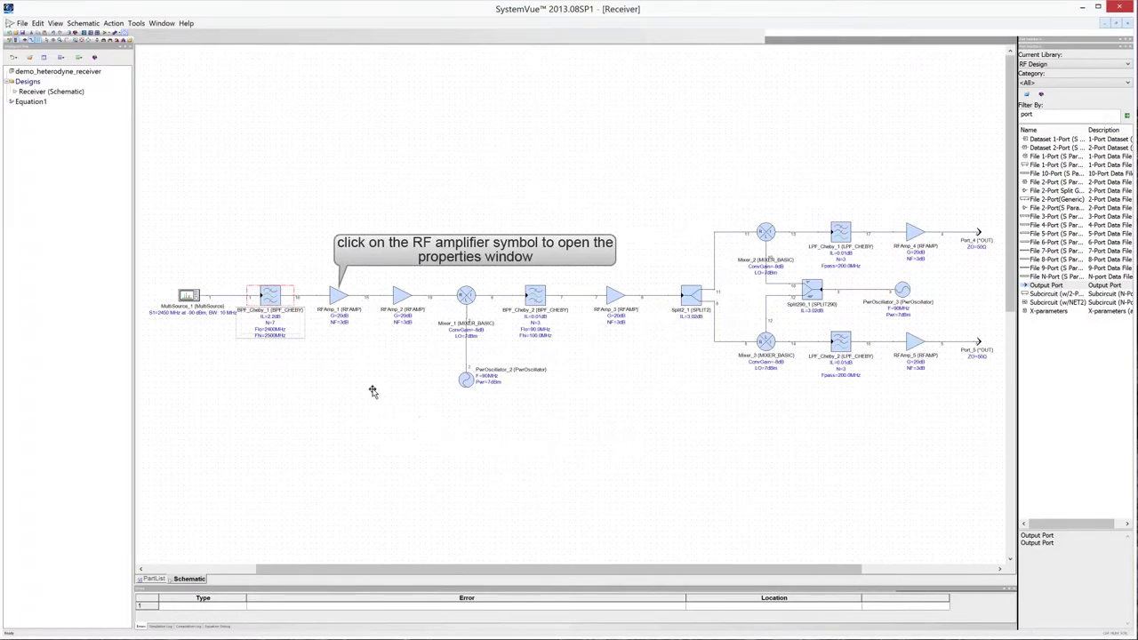
Set the gain of the first RF amplifier after the input bandpass filter to 14.5 dB and its noise figure to 0.7 dB.
double_click(337, 297)
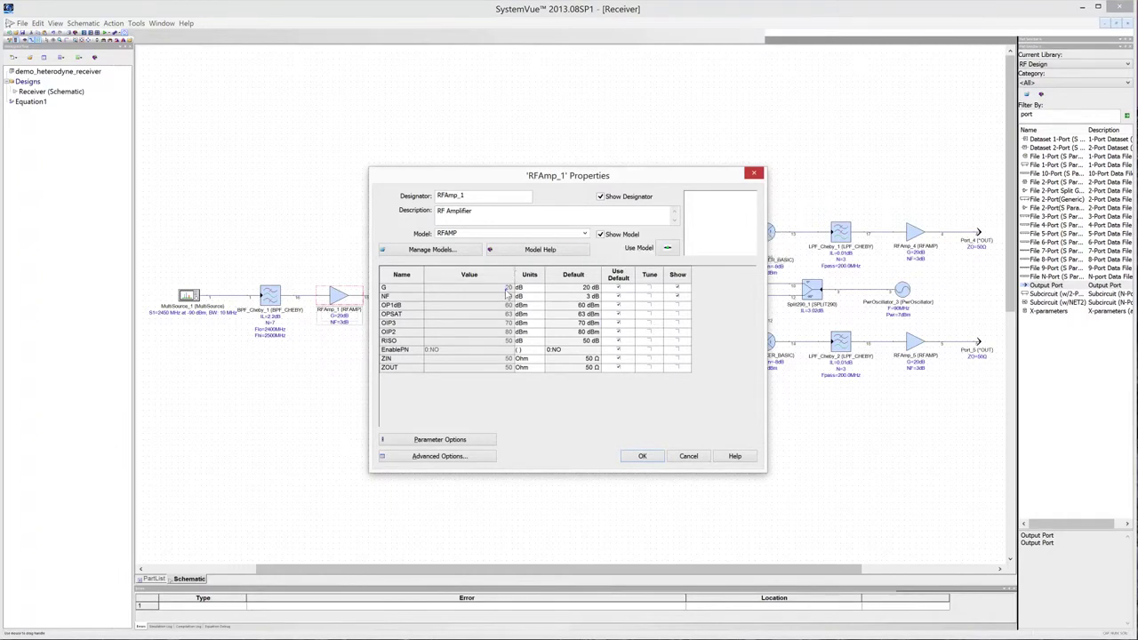
left_click(506, 289)
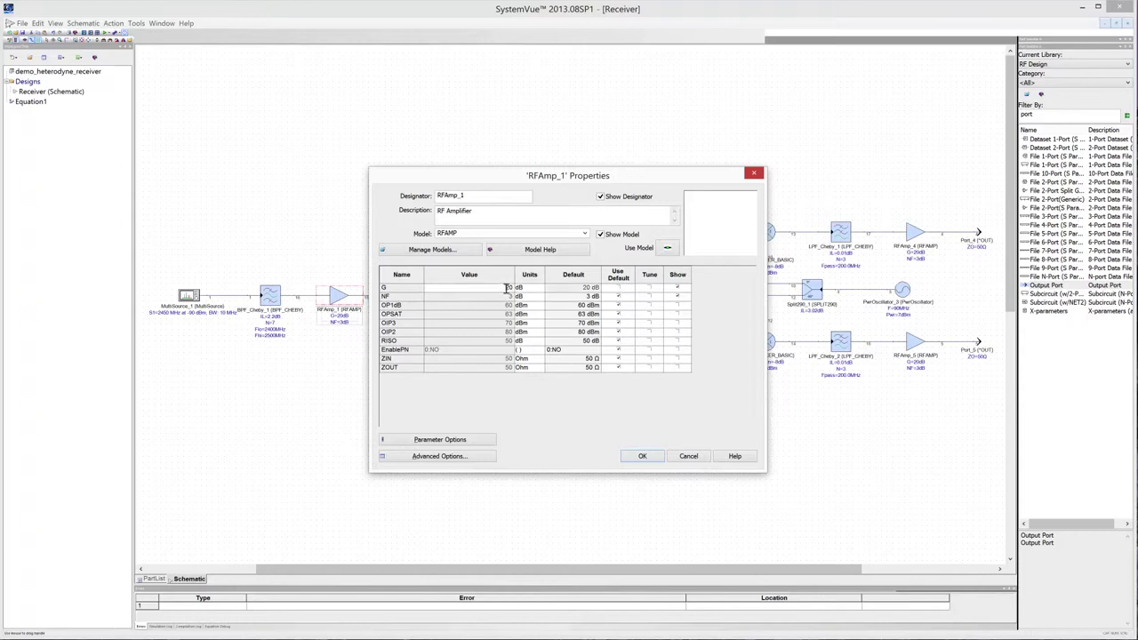
type("14.5")
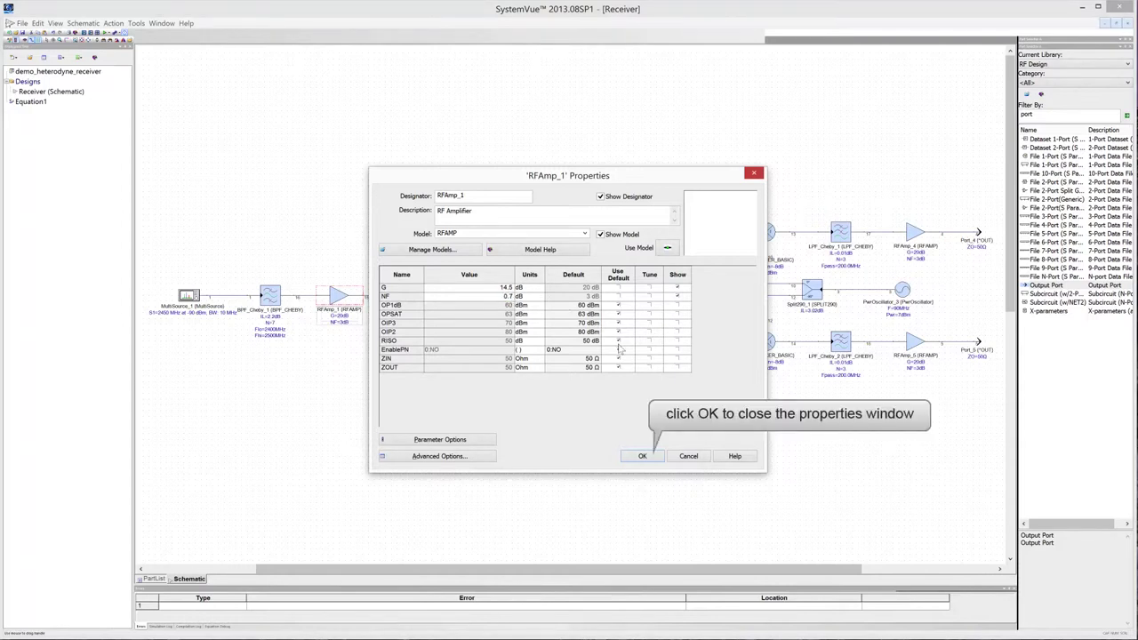
left_click(643, 456)
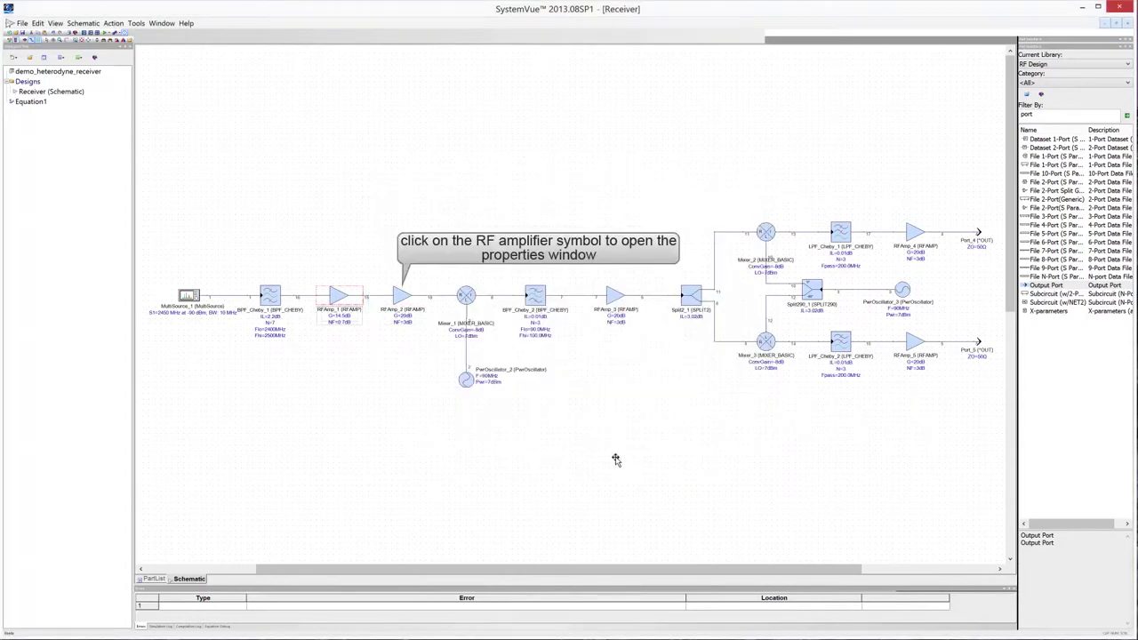
Set the gain of the second RF amplifier, just before the first mixer, to 23 dB and its noise figure to 1.7 dB.
double_click(401, 296)
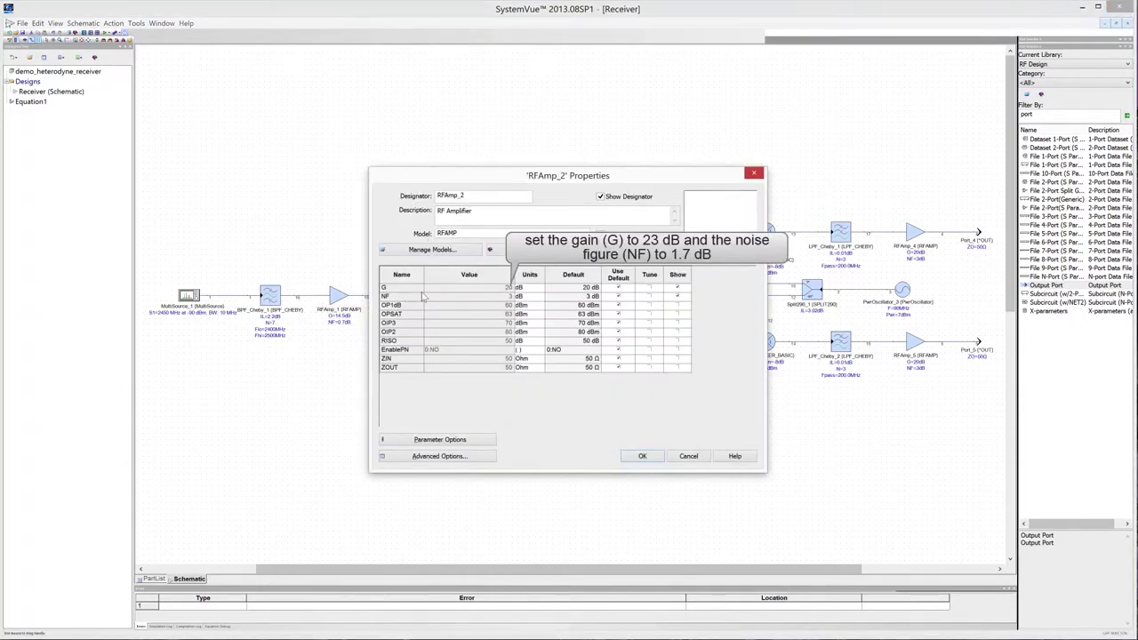
left_click(505, 288)
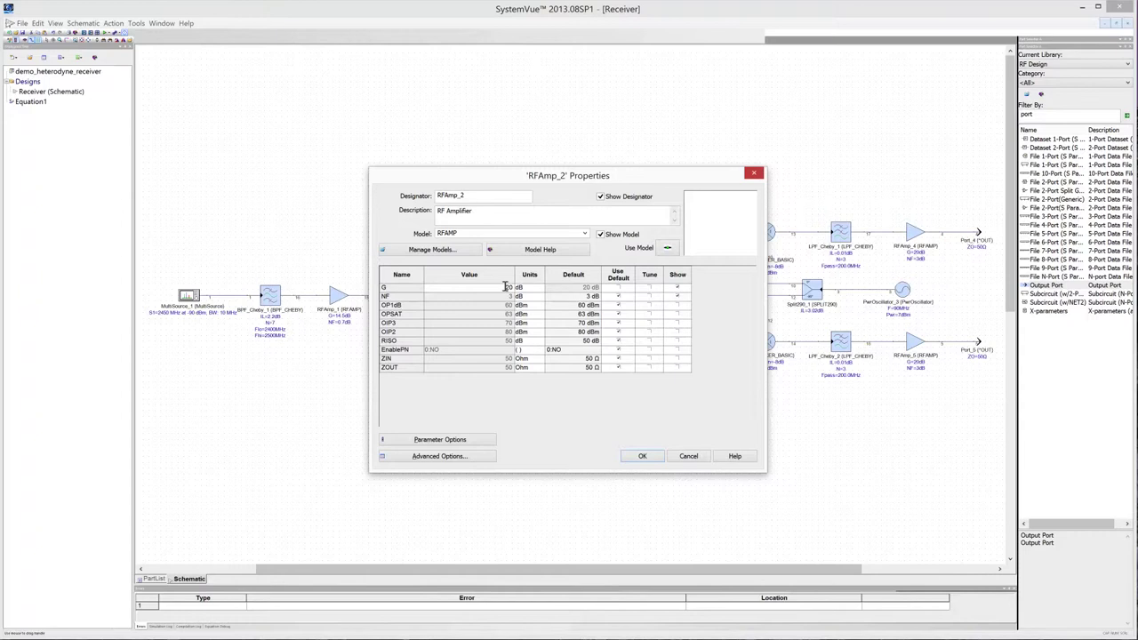
type("23")
left_click(509, 297)
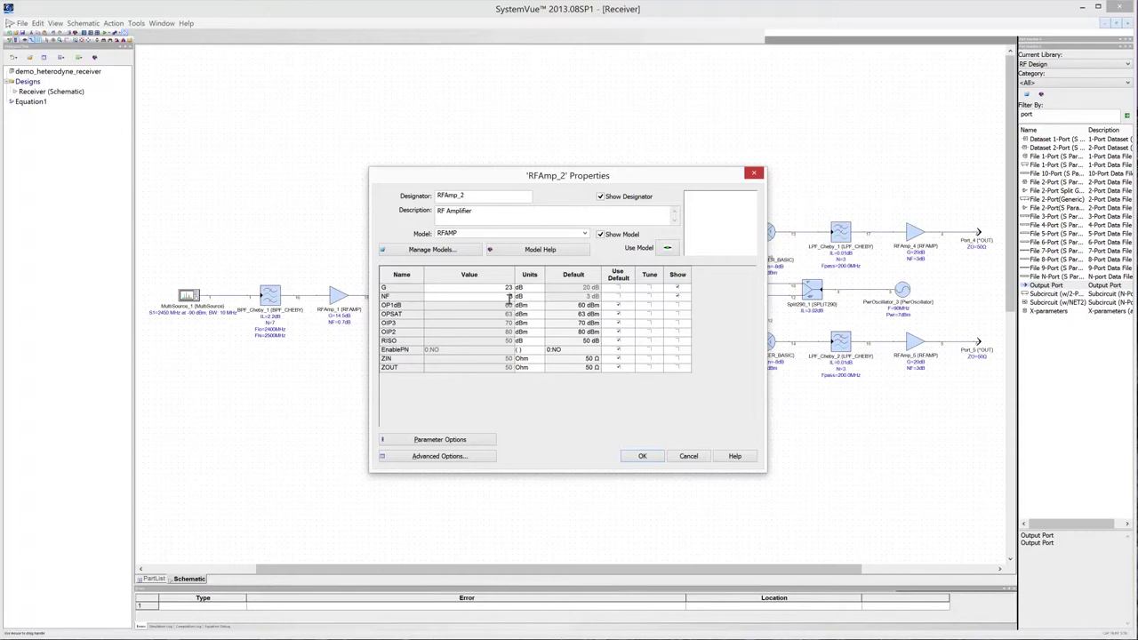
type("1.5")
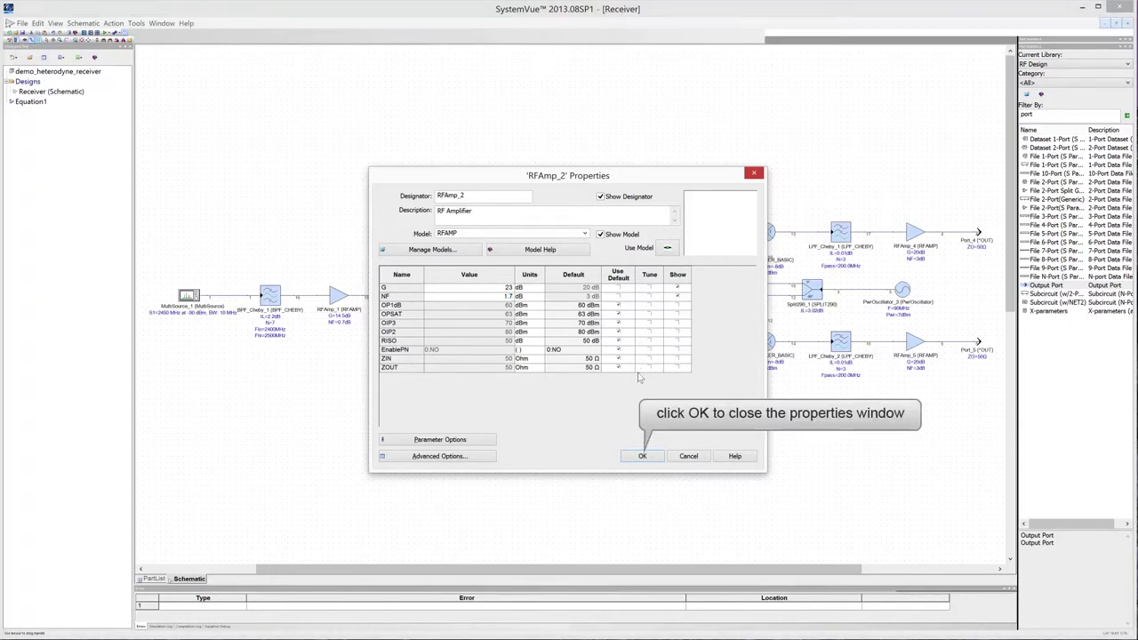
left_click(651, 457)
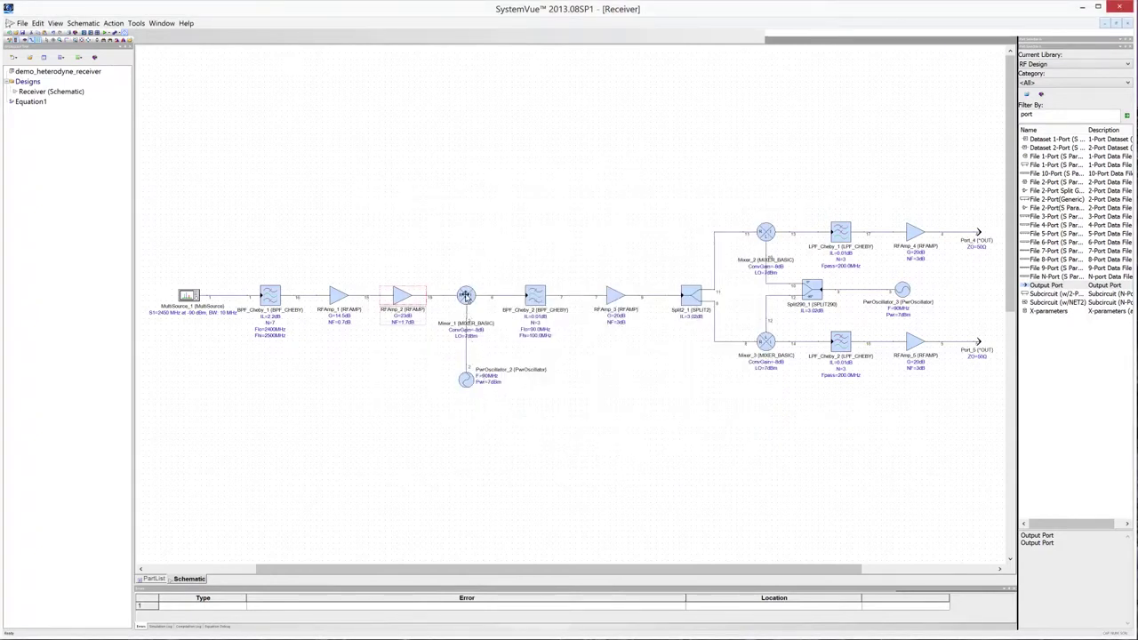
Set the first mixer's conversion gain to -9 dB, LO drive level to 13 dBm and noise figure to 9 dB.
double_click(465, 296)
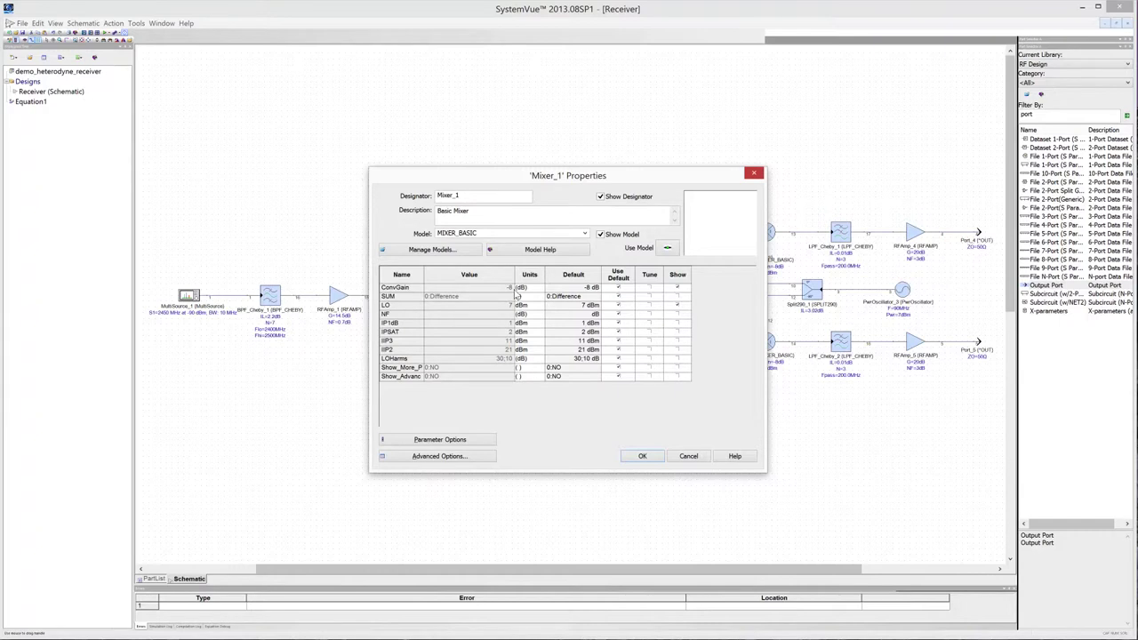
type("-9")
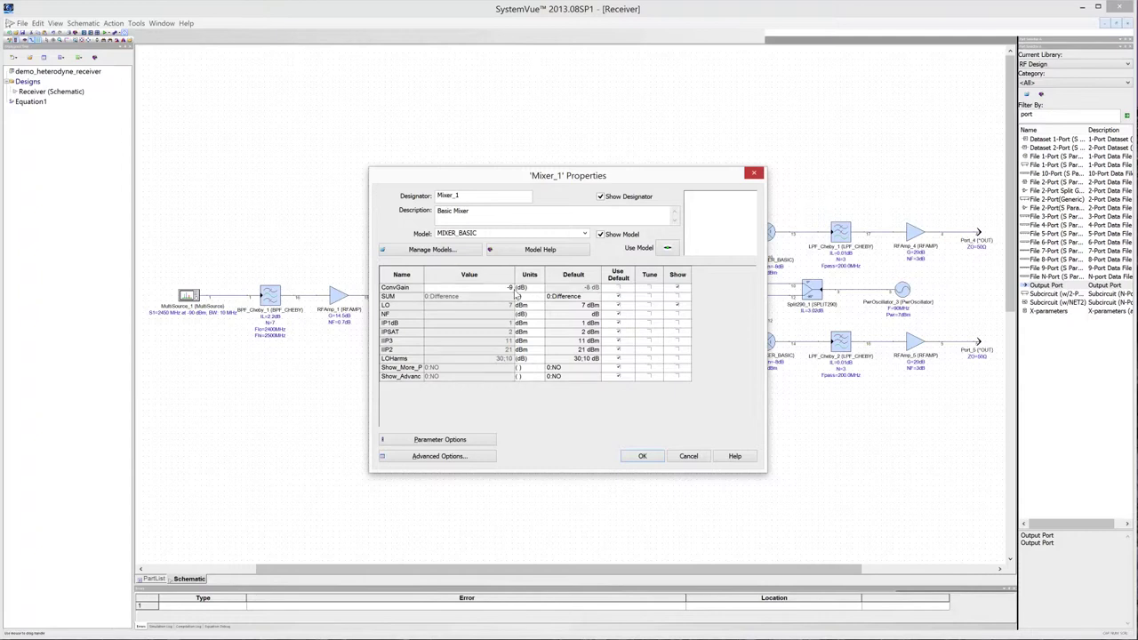
left_click(509, 306)
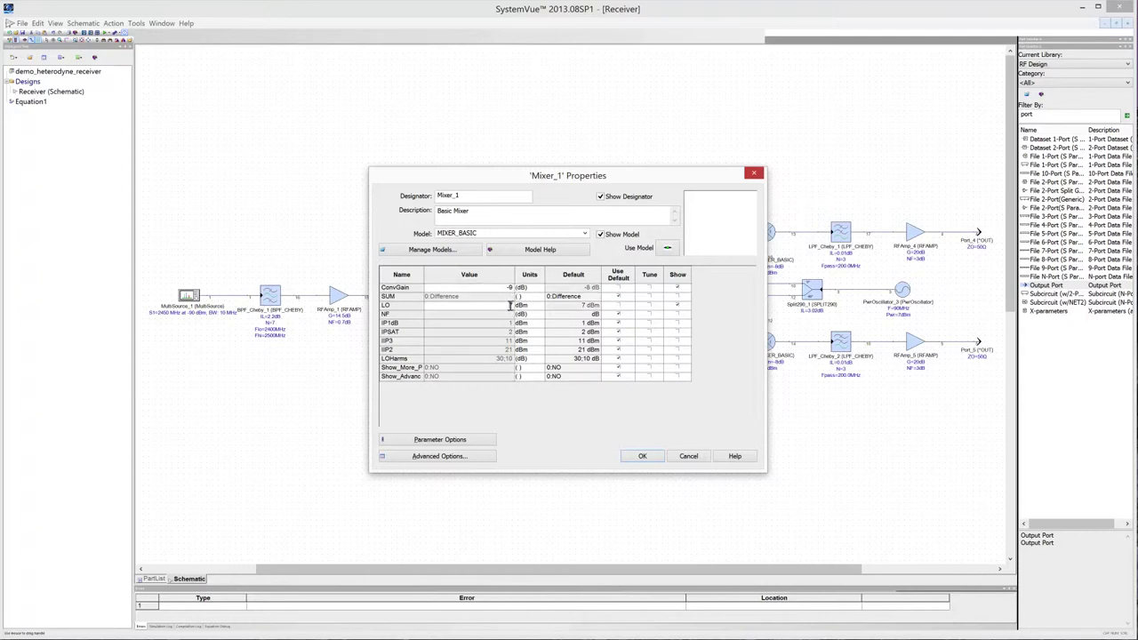
type("13")
left_click(511, 318)
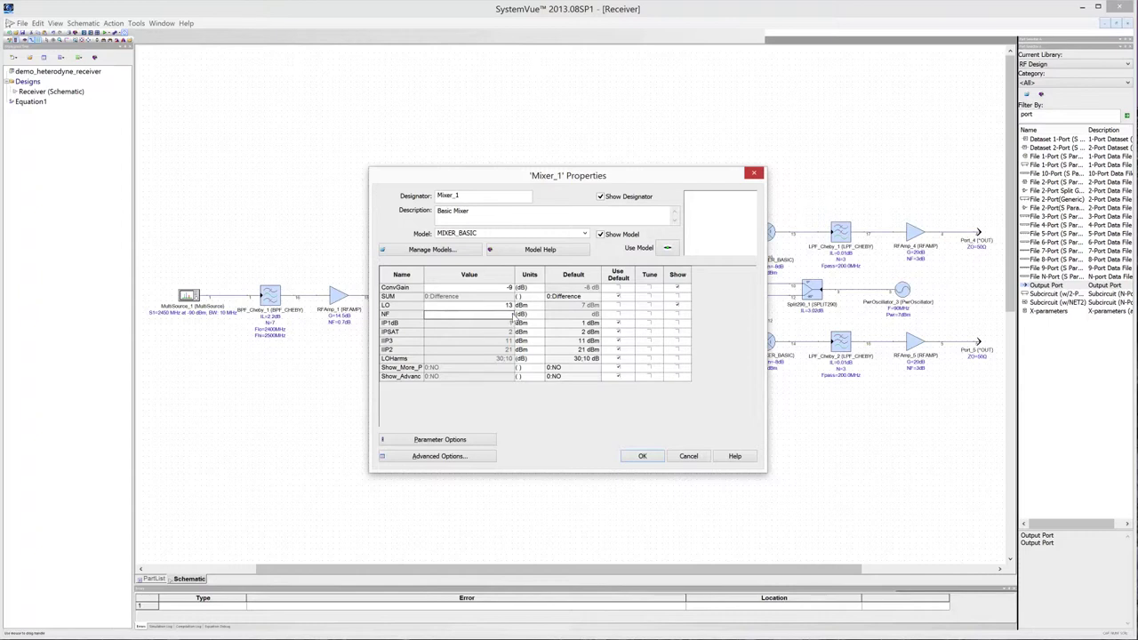
type("9")
left_click(551, 325)
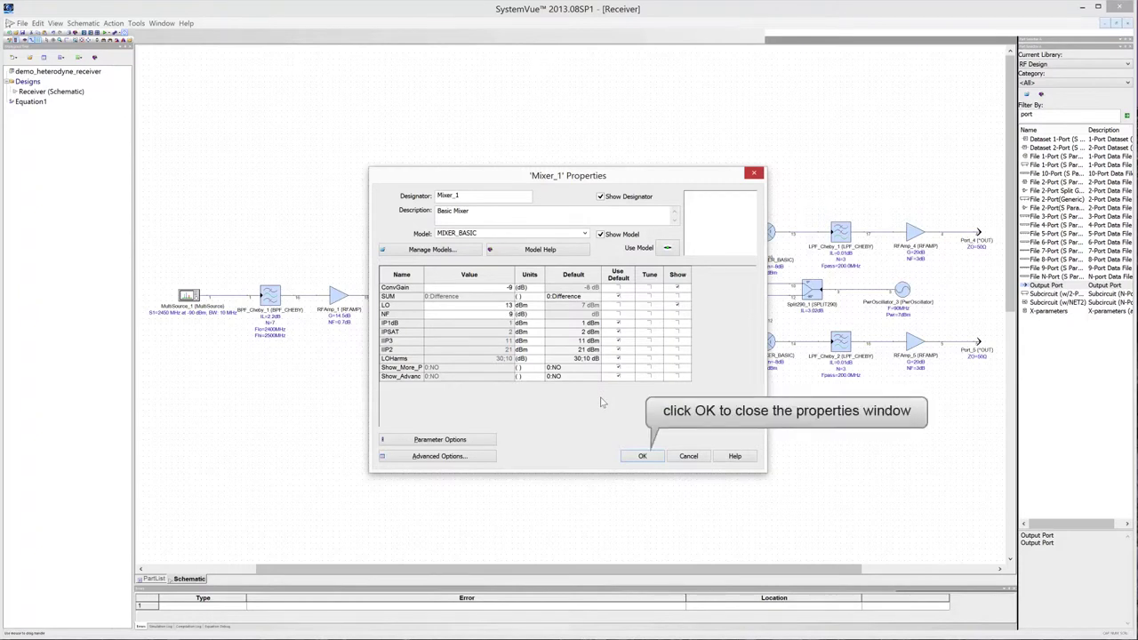
left_click(648, 457)
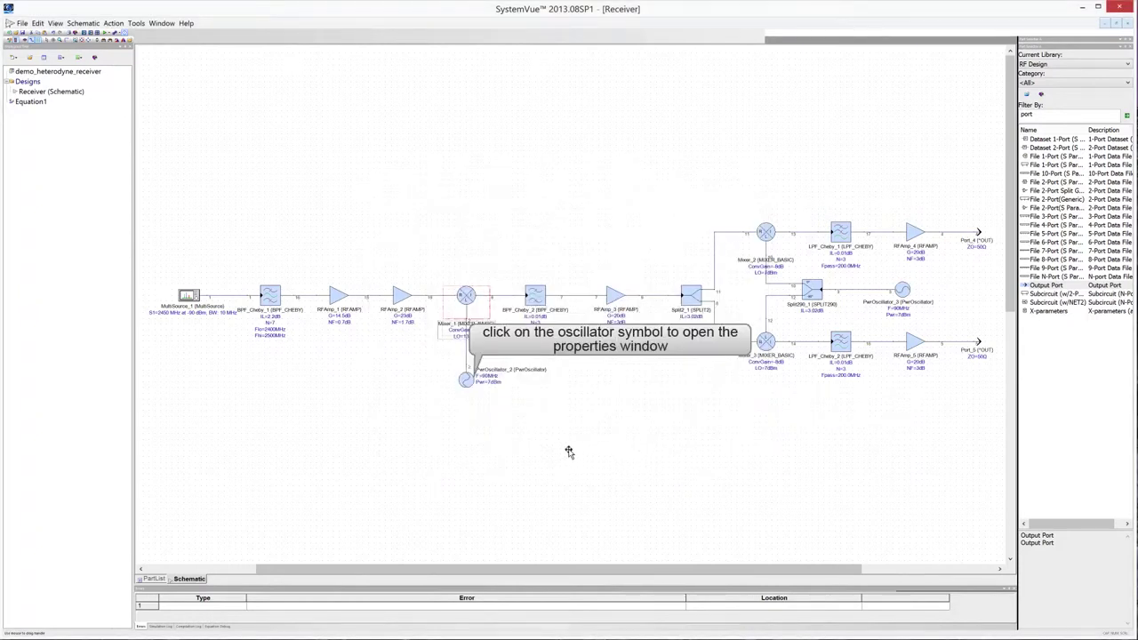
Set the first mixer's oscillator to a frequency of 2150 MHz and a power of 13 dBm.
double_click(467, 378)
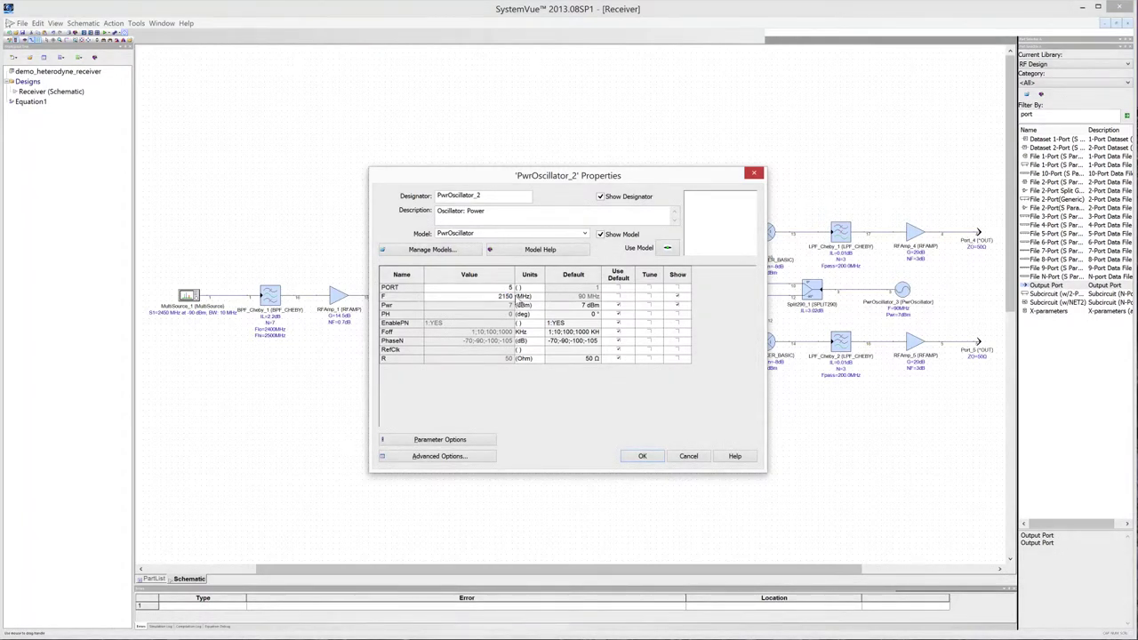
left_click(505, 309)
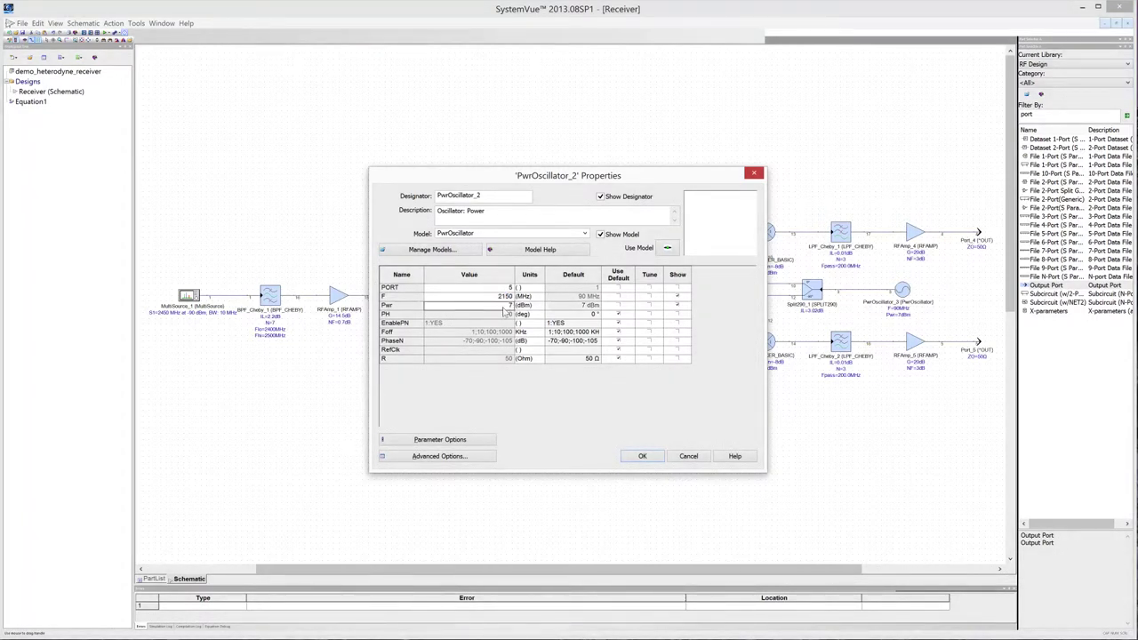
key("Return")
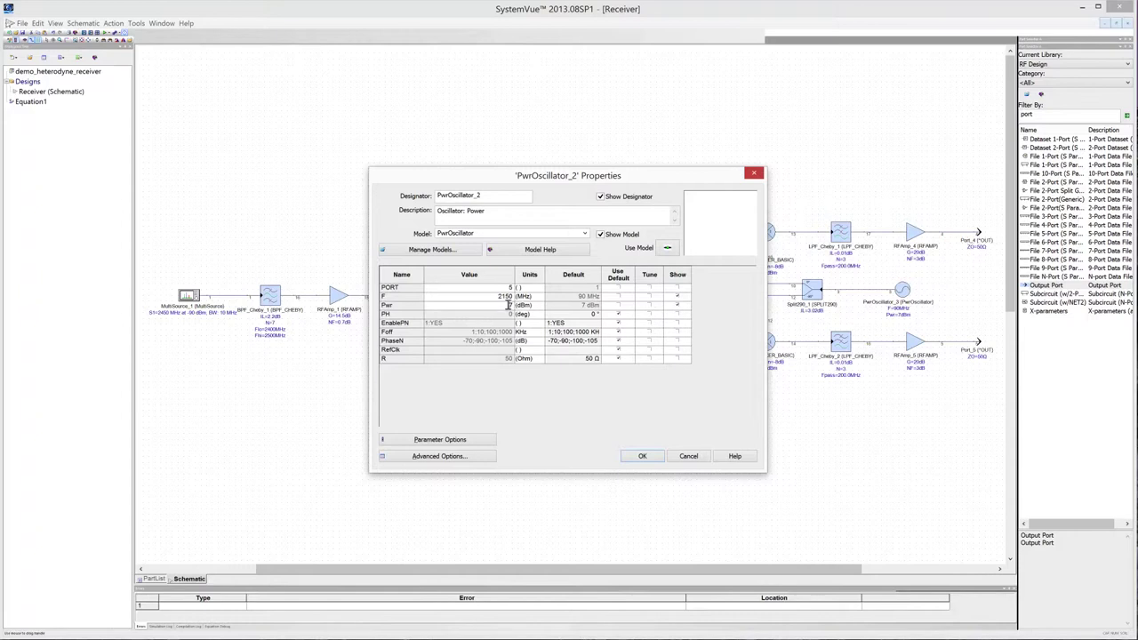
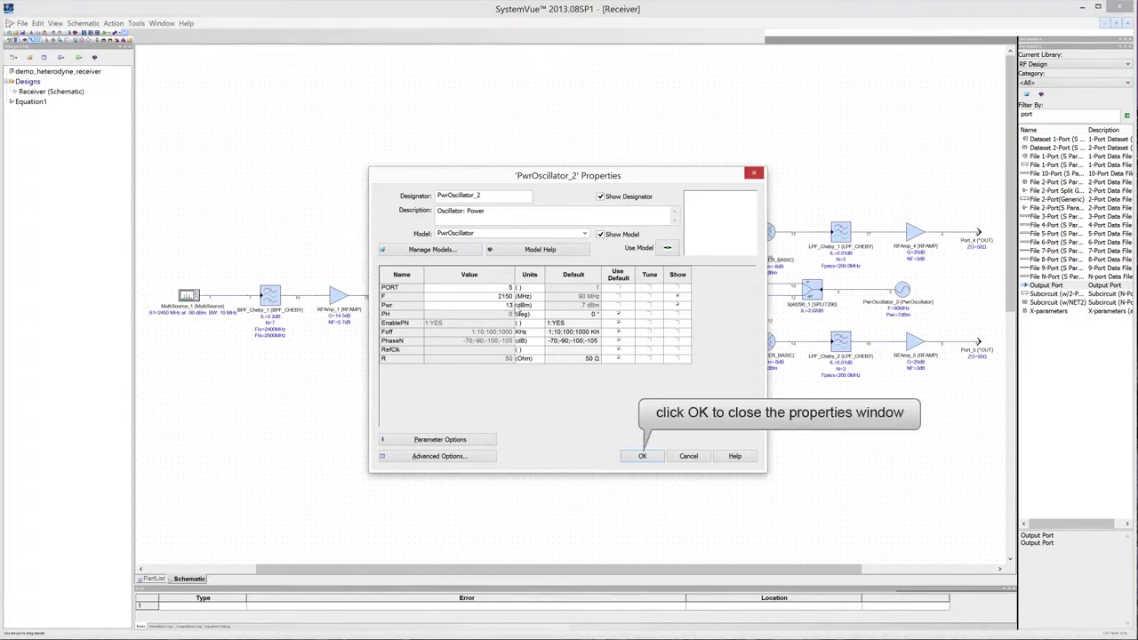
left_click(643, 458)
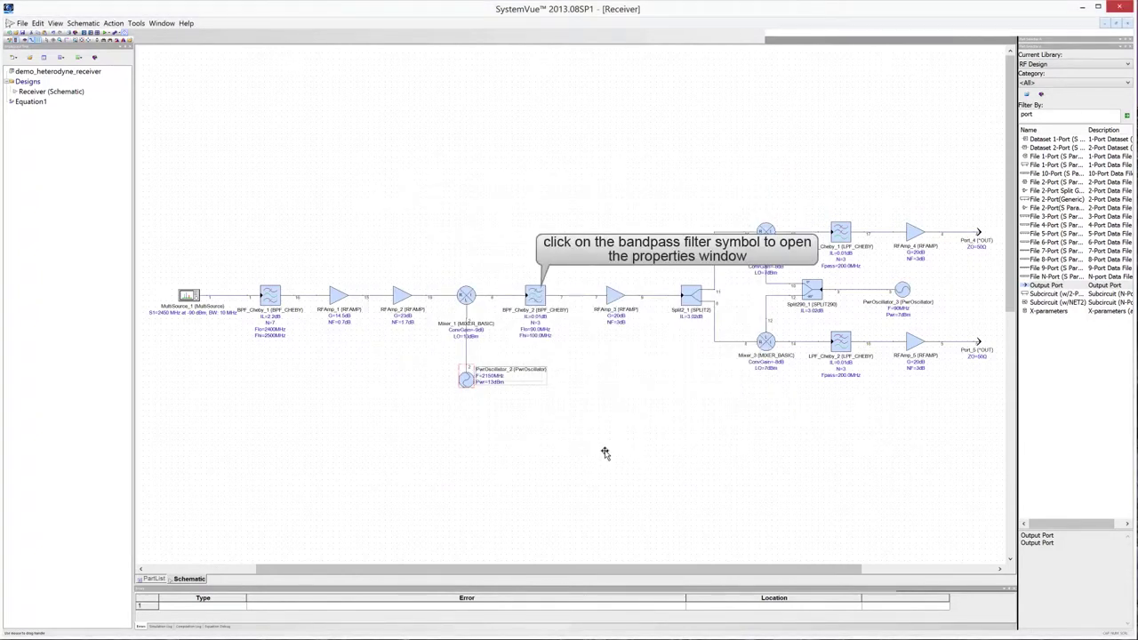
Set the insertion loss (IL) of the bandpass filter after the first mixer to 1.5 dB and its order (N) to 7.
double_click(534, 300)
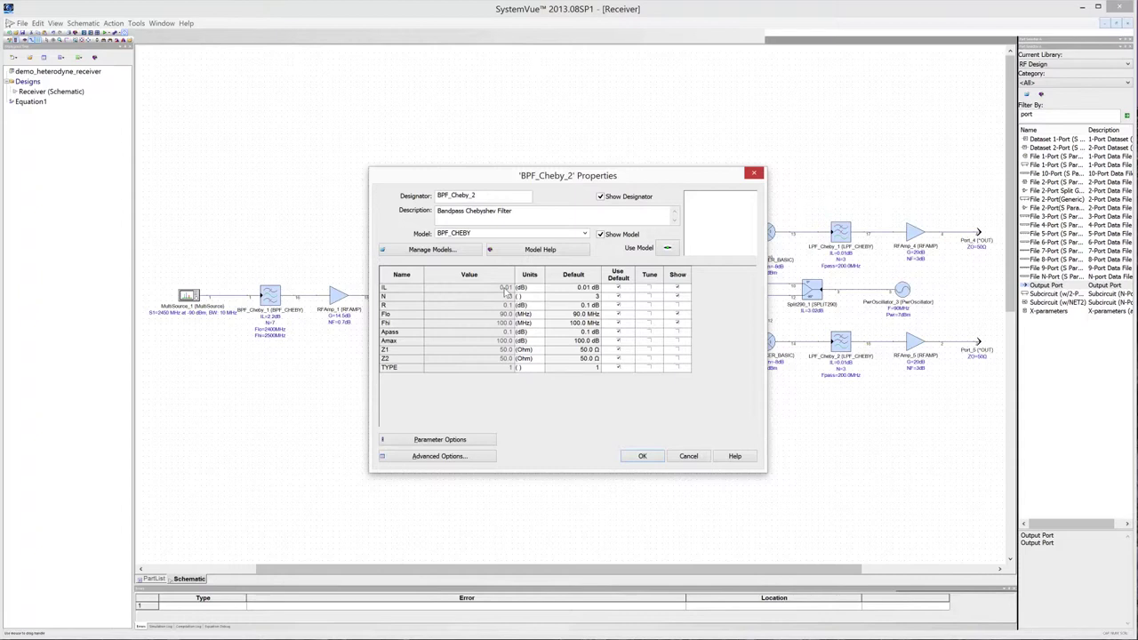
left_click(505, 288)
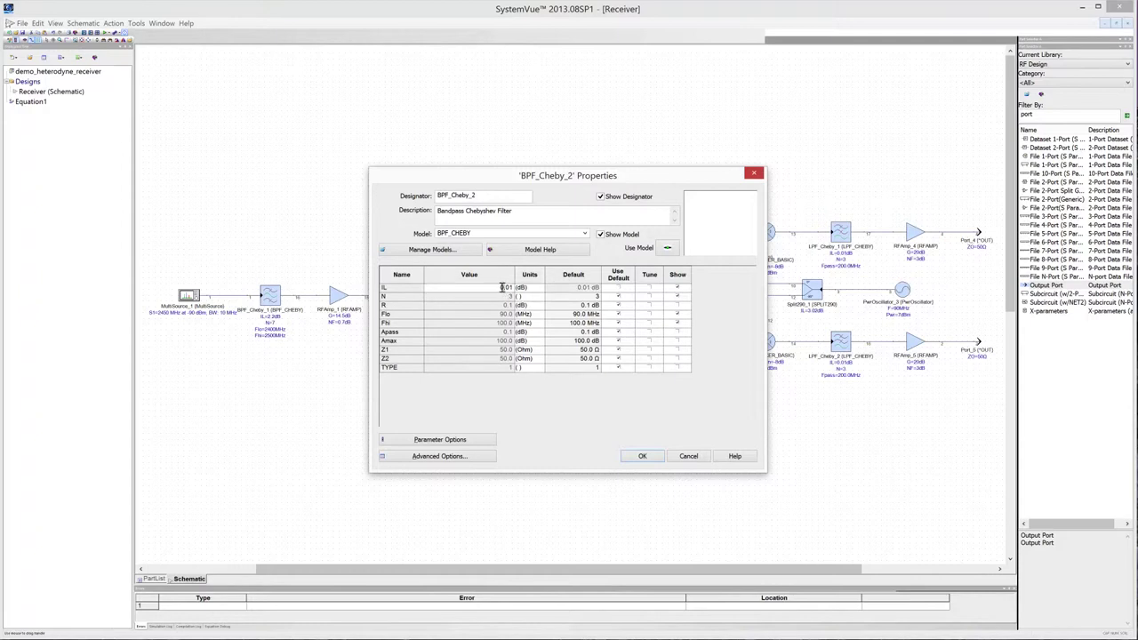
left_click_drag(499, 287, 523, 289)
type("1.5")
left_click(511, 295)
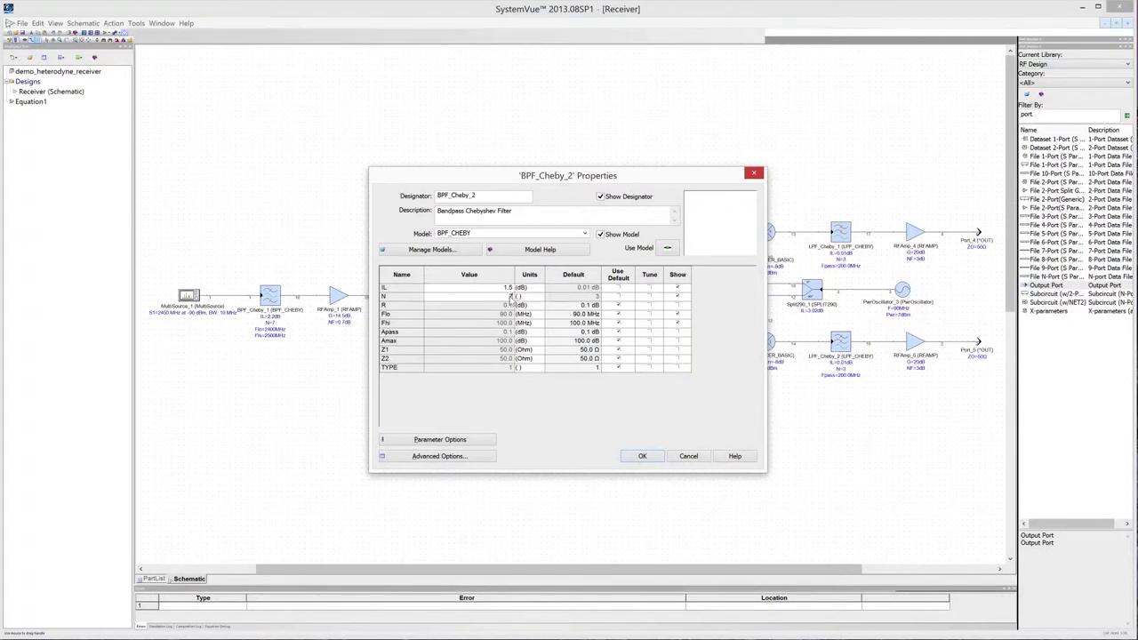
Set the second bandpass filter's passband from Flo 295 MHz to Fhi 305 MHz and apply the properties.
left_click(508, 314)
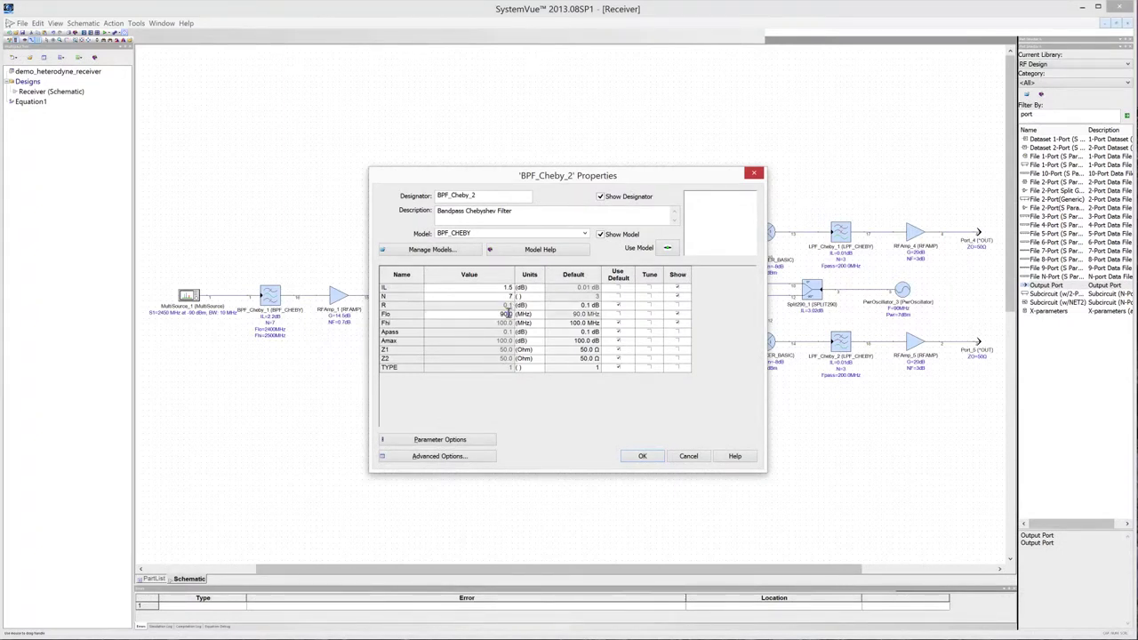
type("295")
left_click(508, 322)
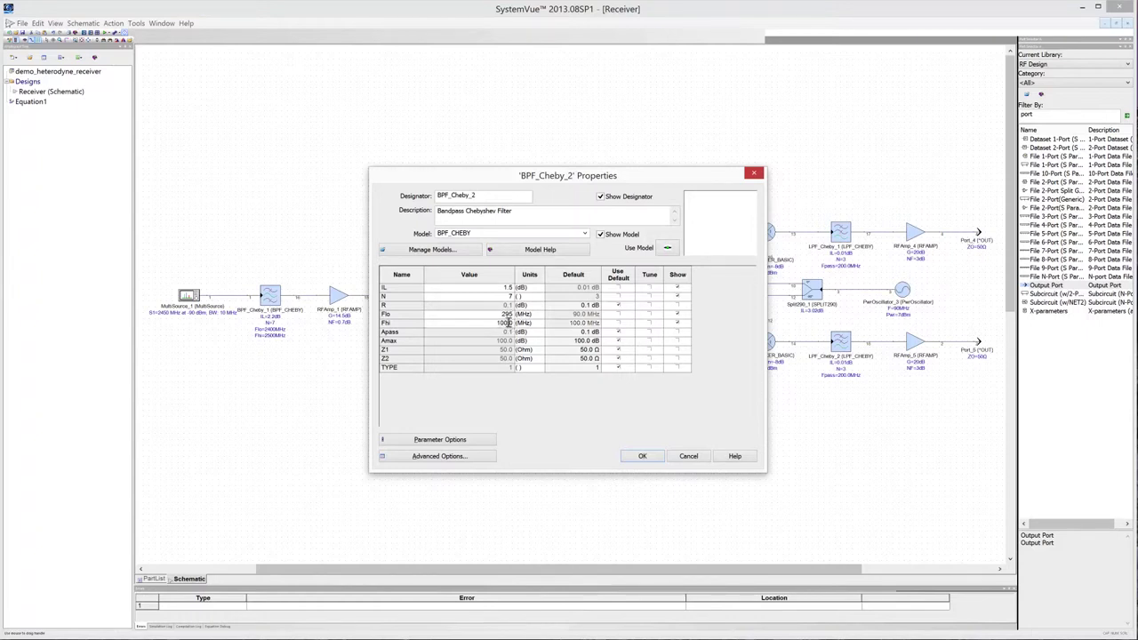
type("100.0")
type("305")
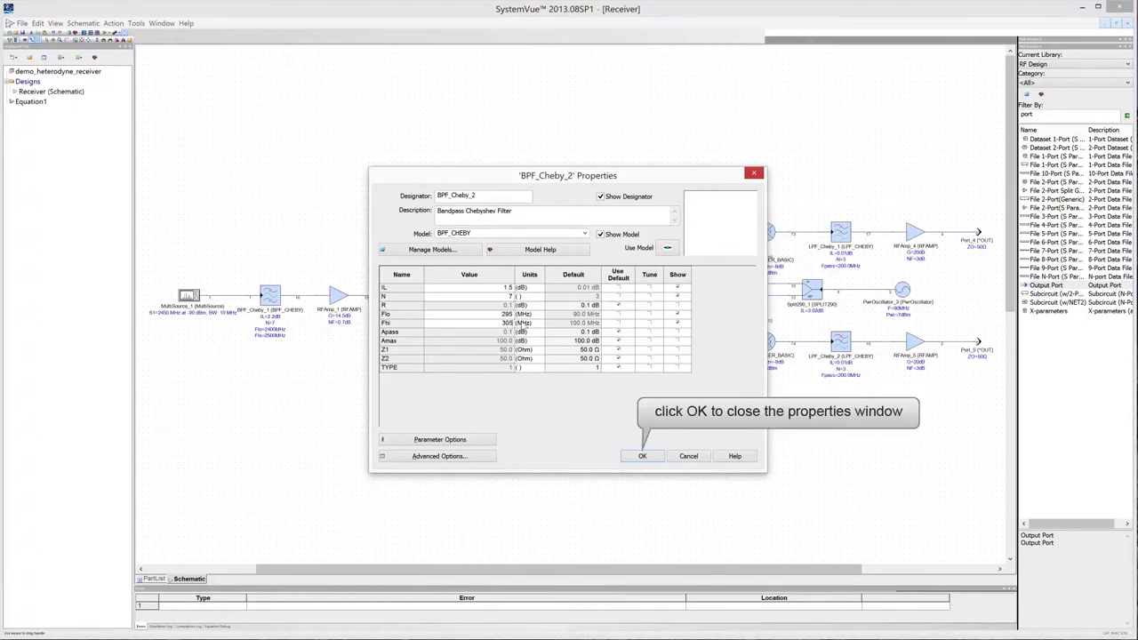
left_click(648, 458)
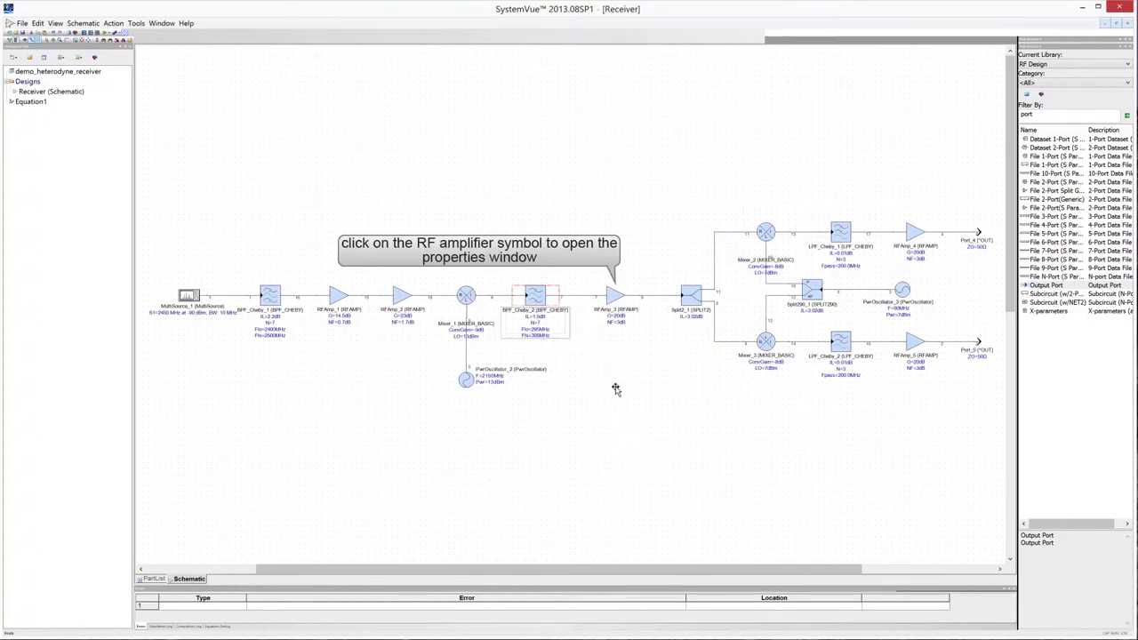
Set the noise figure of the RF amplifier between the second bandpass filter and the splitter to 1.7 dB.
double_click(614, 296)
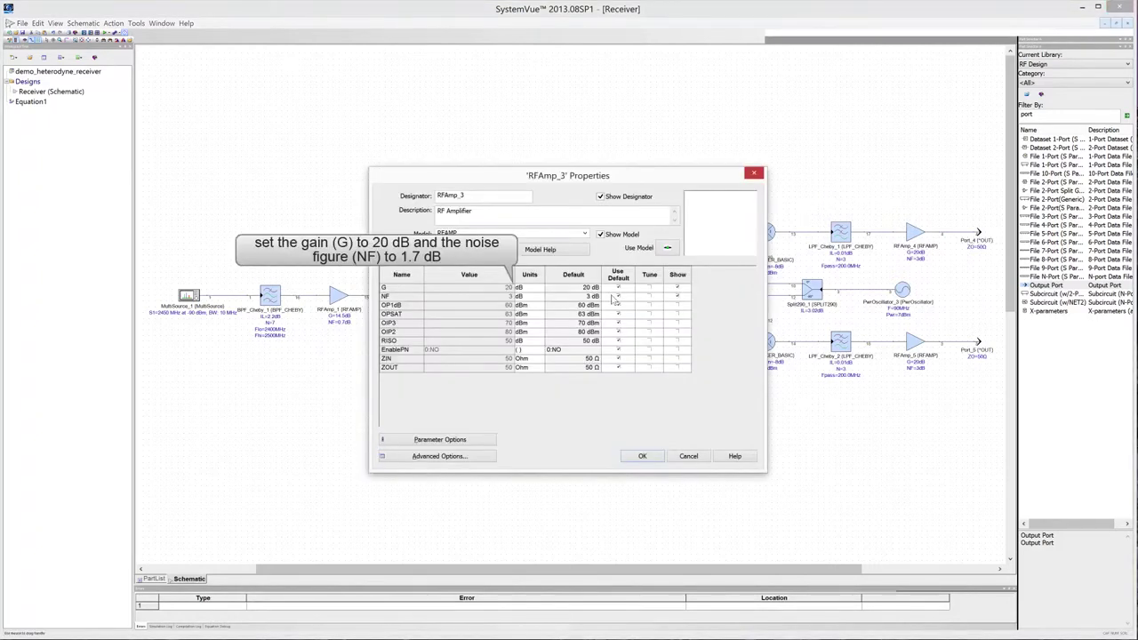
left_click(507, 297)
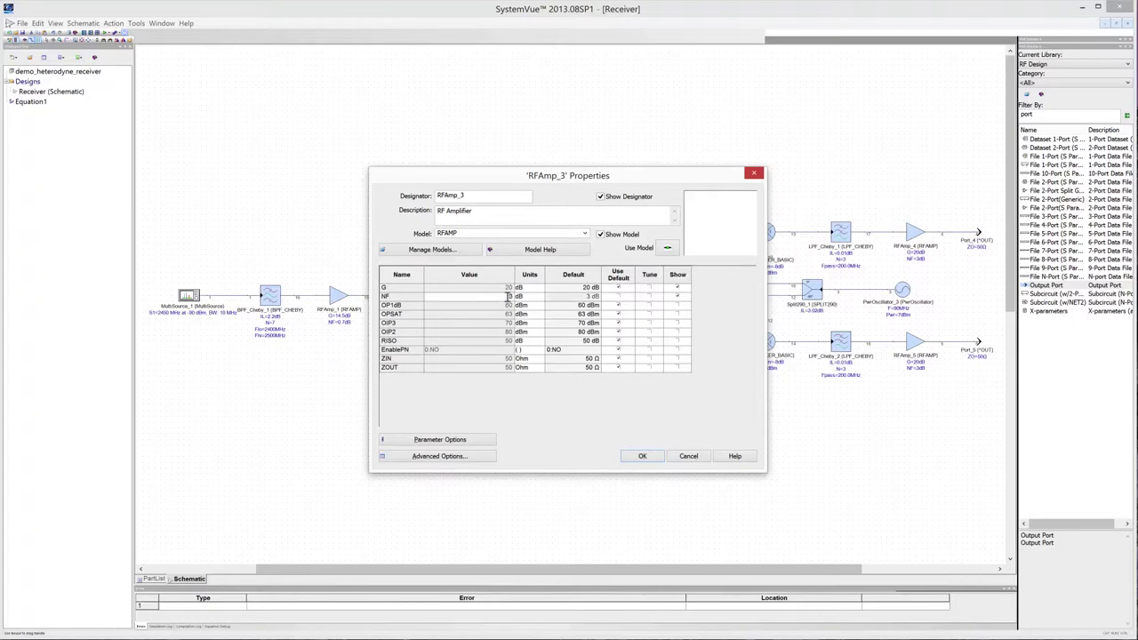
key("BackSpace")
type("1.7")
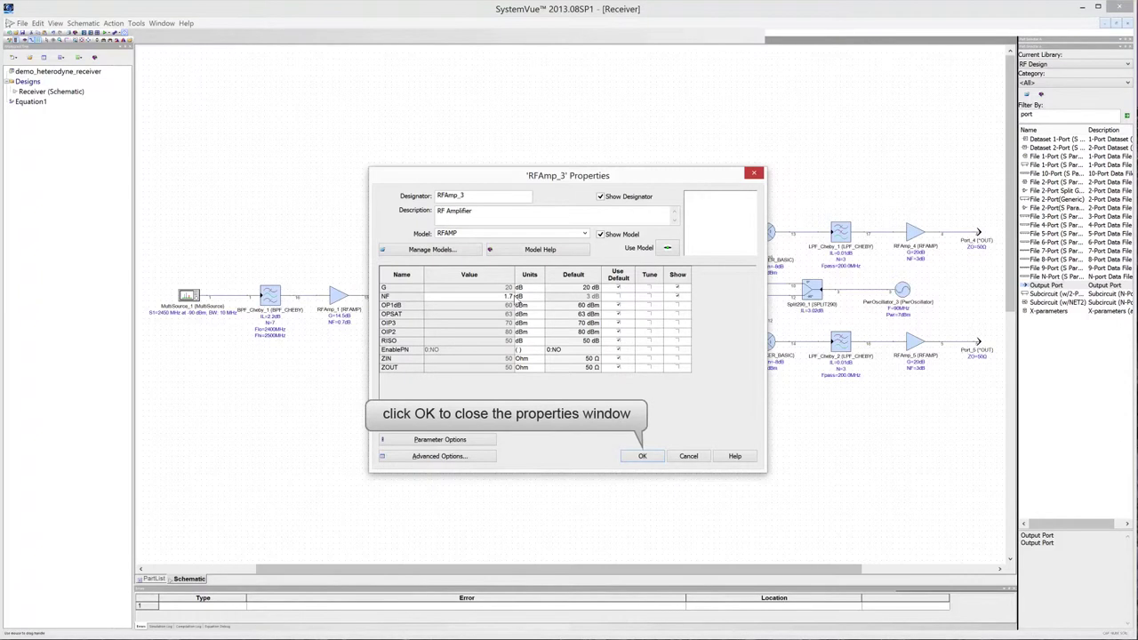
left_click(647, 457)
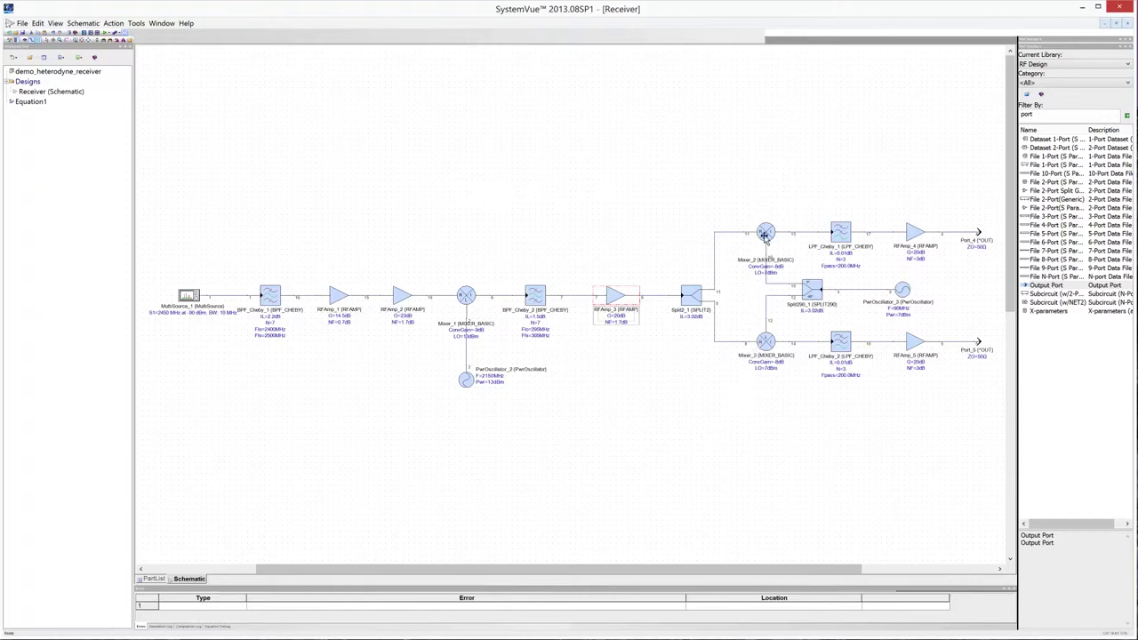
Set the upper-branch mixer's conversion gain to -5 dB and its noise figure to 9 dB.
double_click(765, 234)
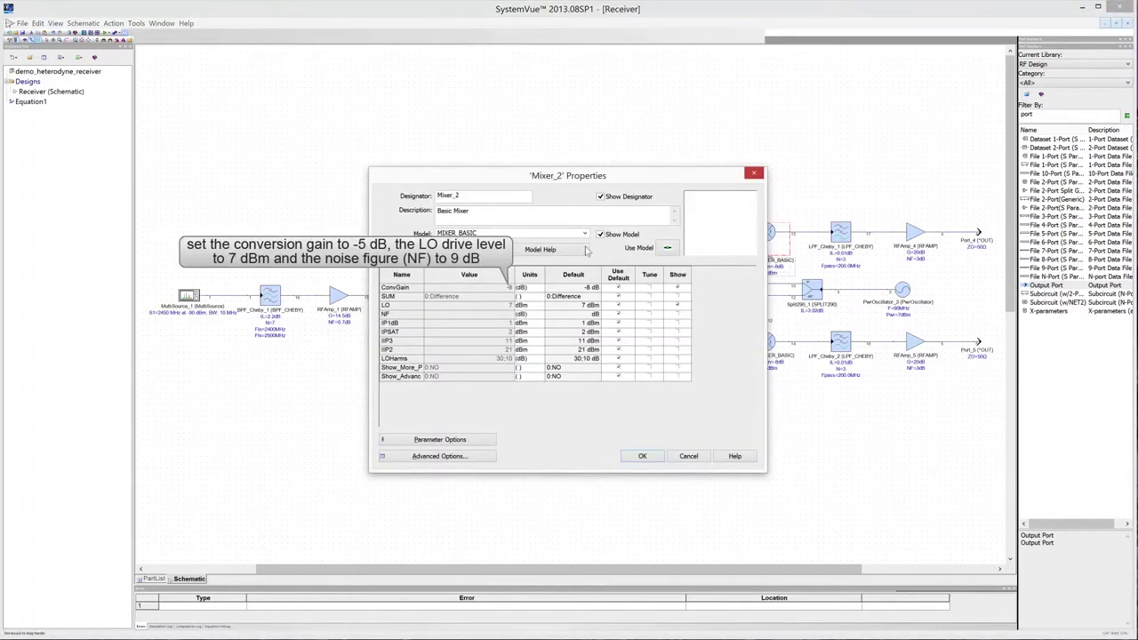
left_click(513, 287)
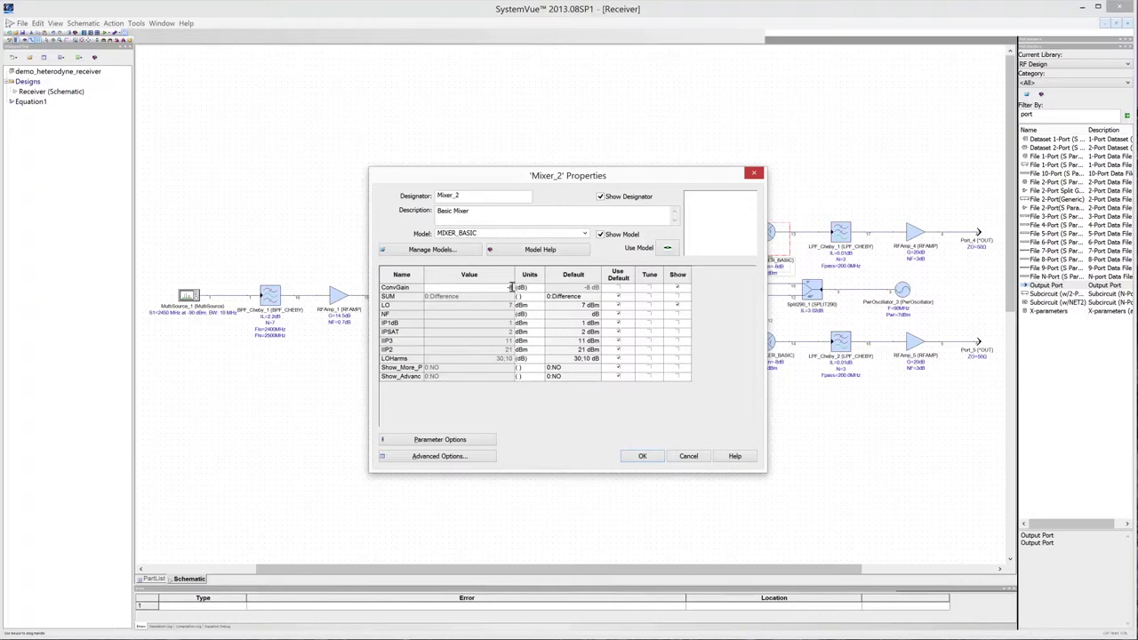
key("BackSpace")
type("5")
left_click(511, 314)
type("9")
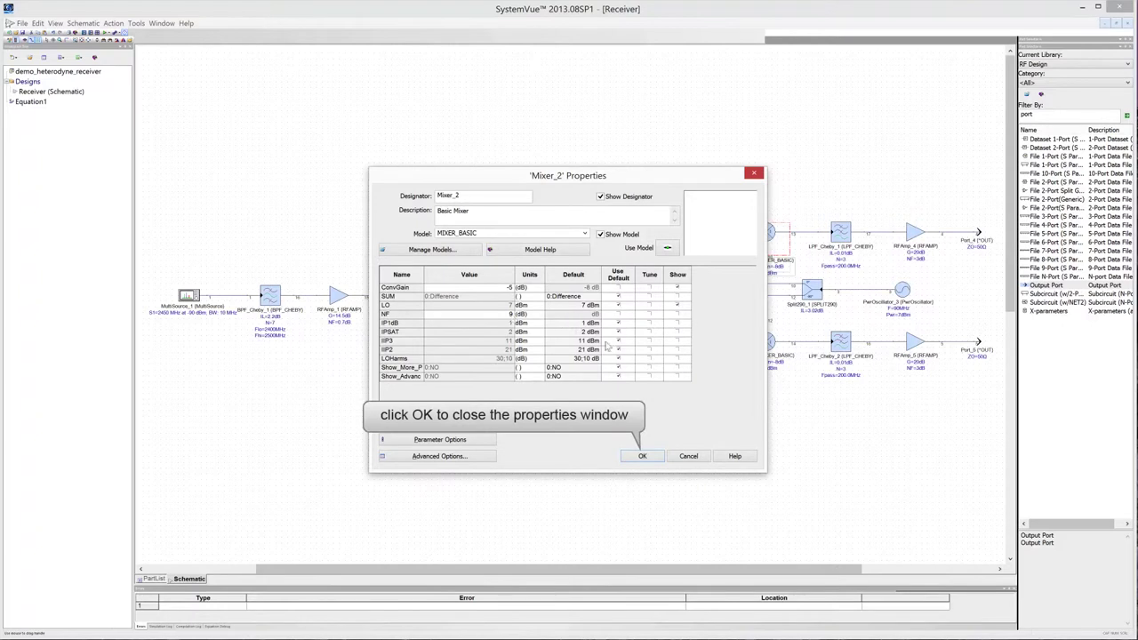
left_click(649, 457)
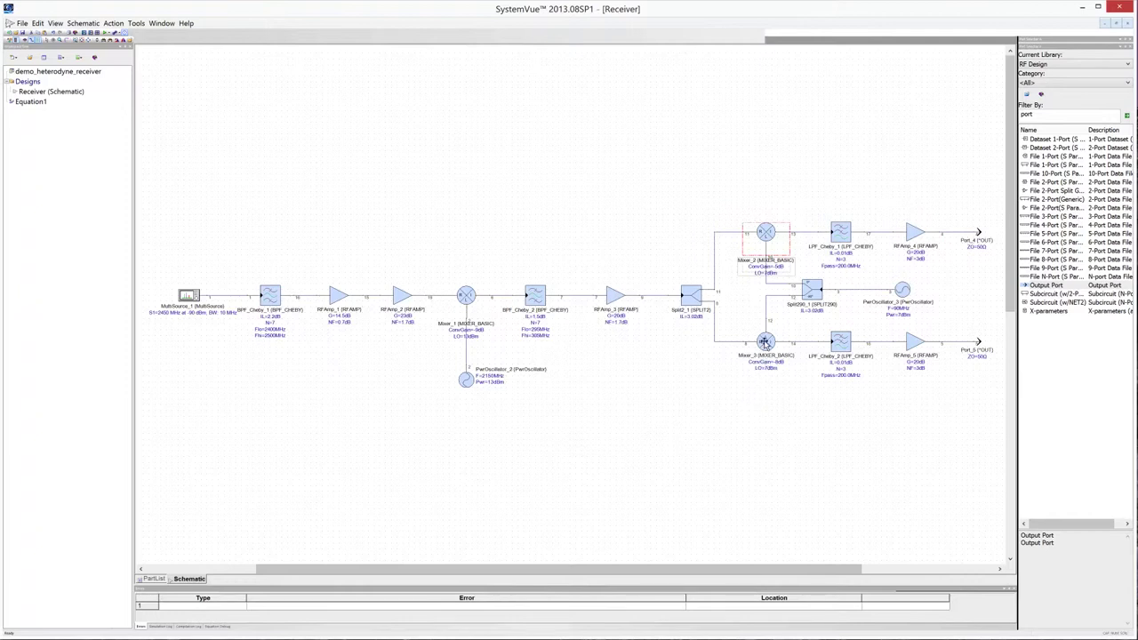
Set the lower-branch mixer's conversion gain to -5 dB and its noise figure to 9 dB.
double_click(765, 342)
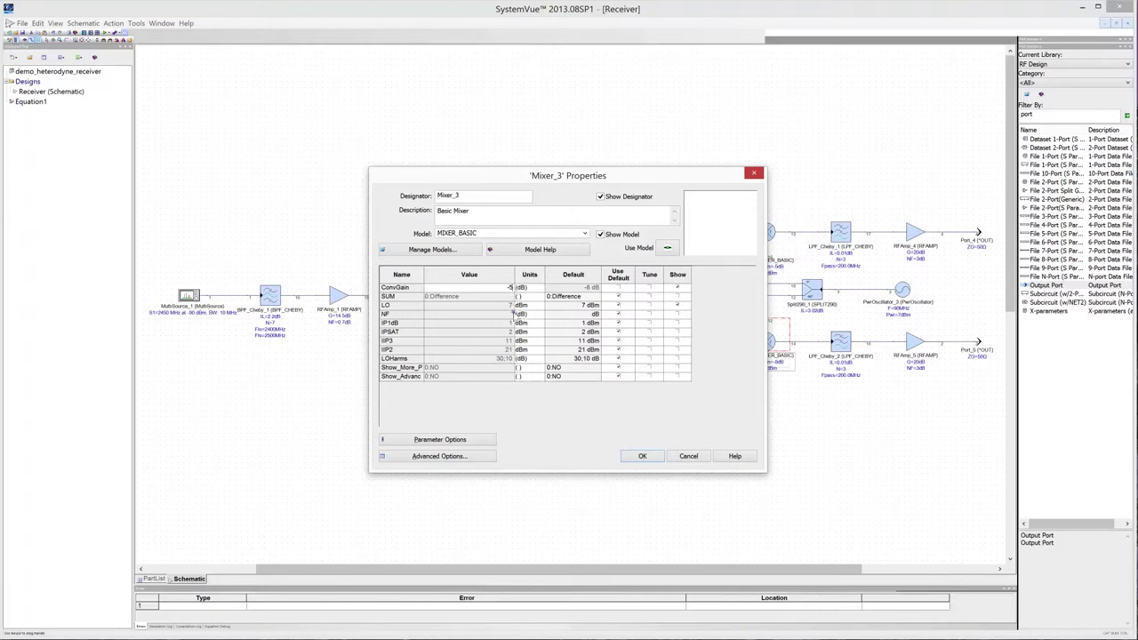
left_click(515, 313)
type("9")
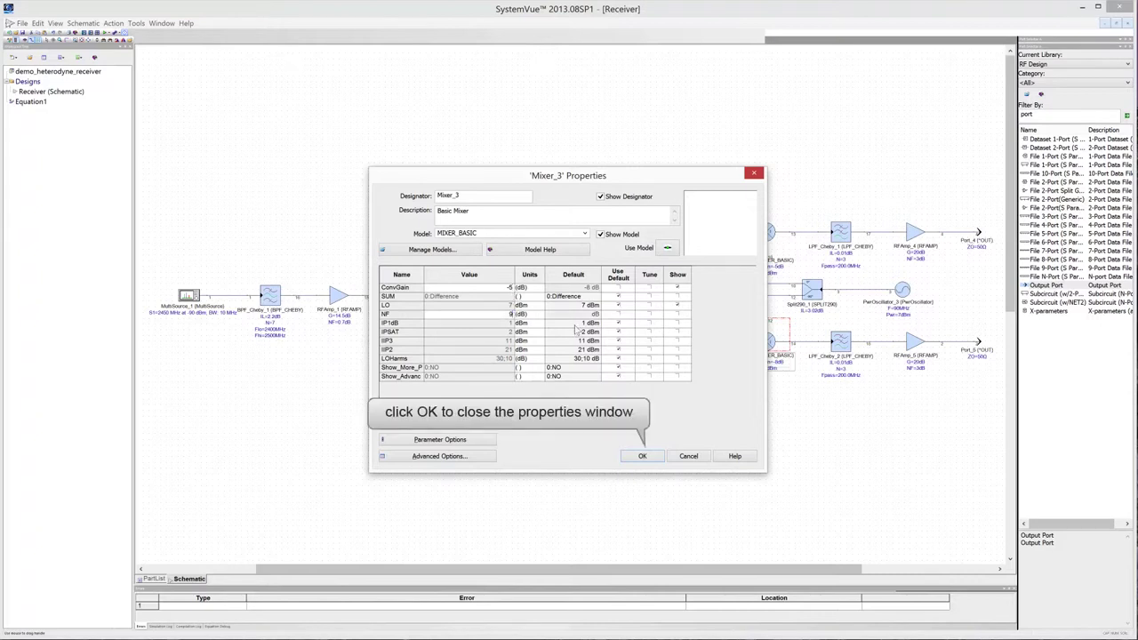
left_click(634, 458)
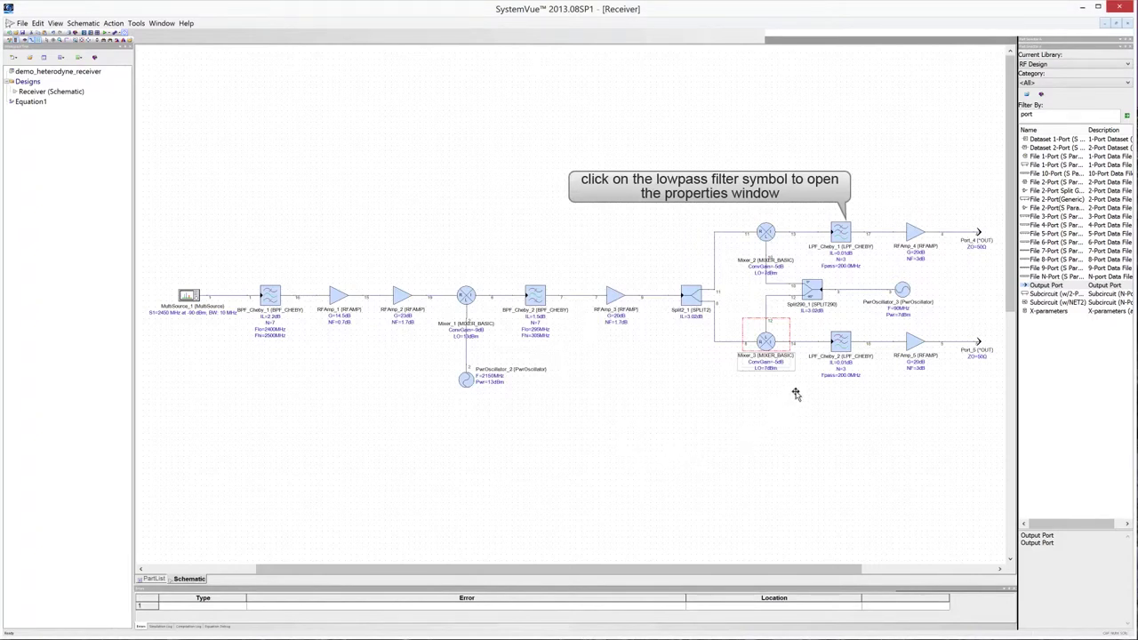
Set the upper-branch lowpass filter's insertion loss (IL) to 1 dB and its cutoff frequency (Fpass) to 5 MHz.
double_click(842, 234)
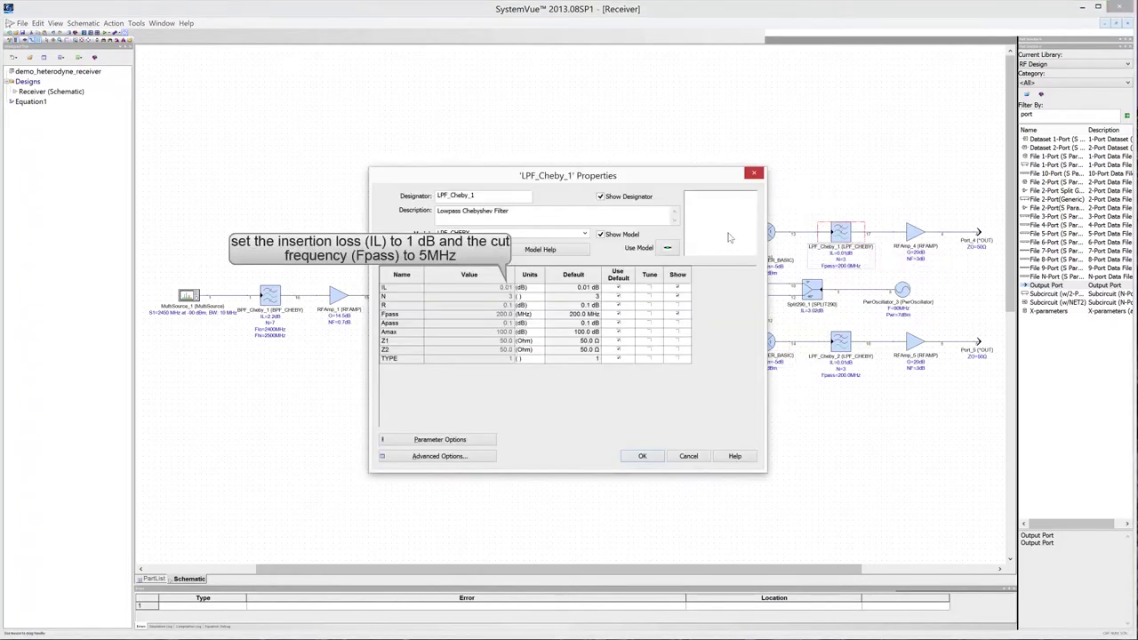
left_click(503, 288)
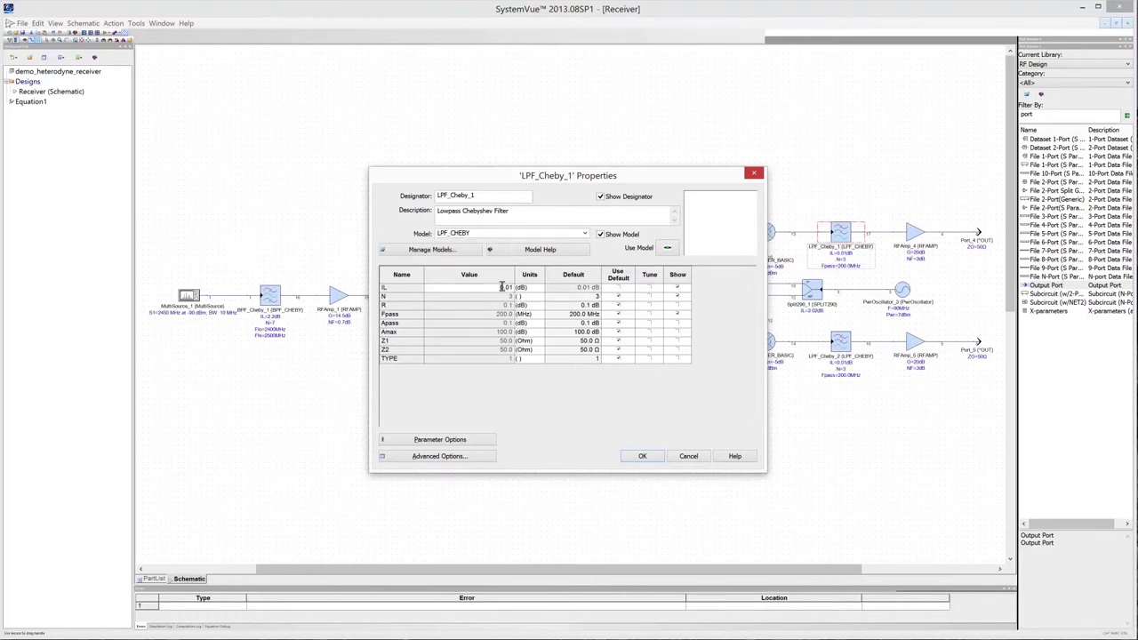
left_click_drag(500, 286, 523, 289)
type("1")
left_click(505, 314)
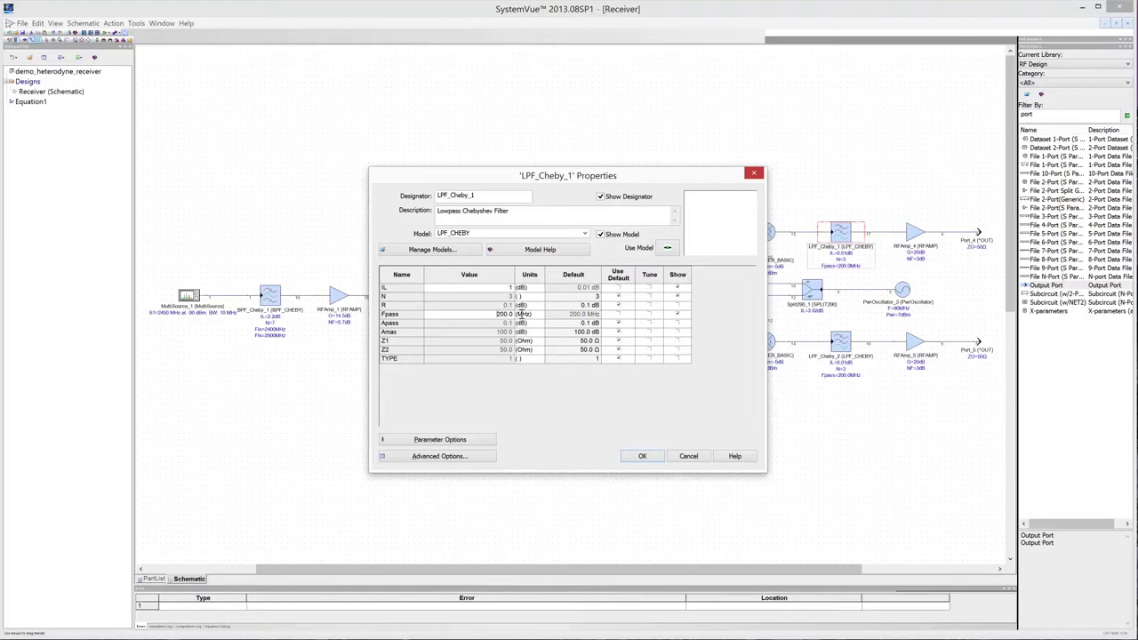
double_click(512, 314)
type("5")
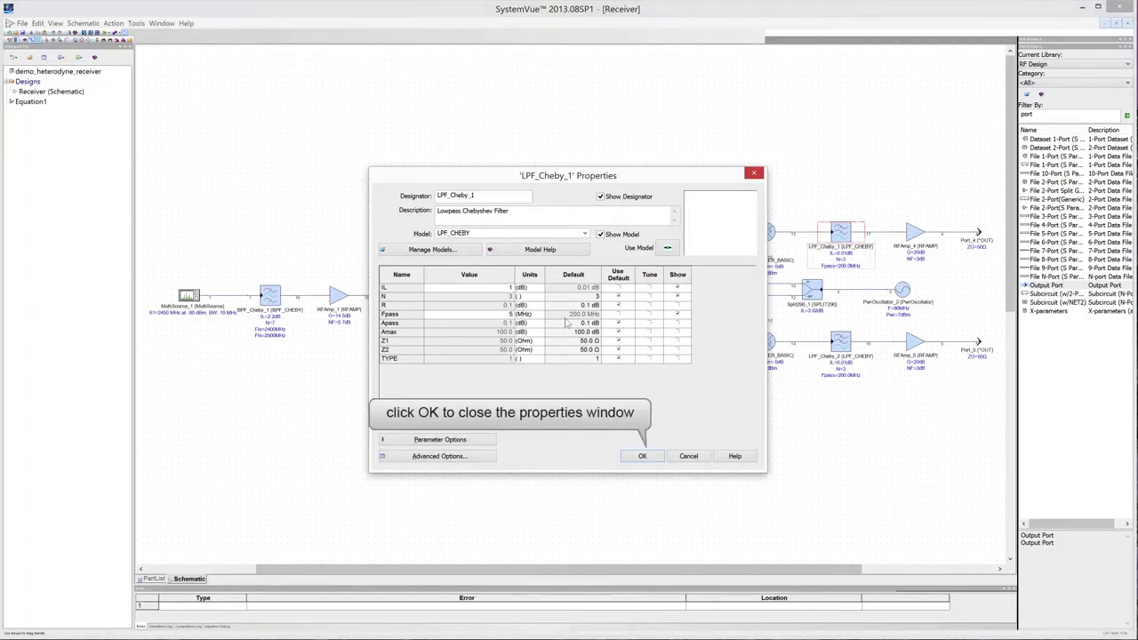
left_click(644, 457)
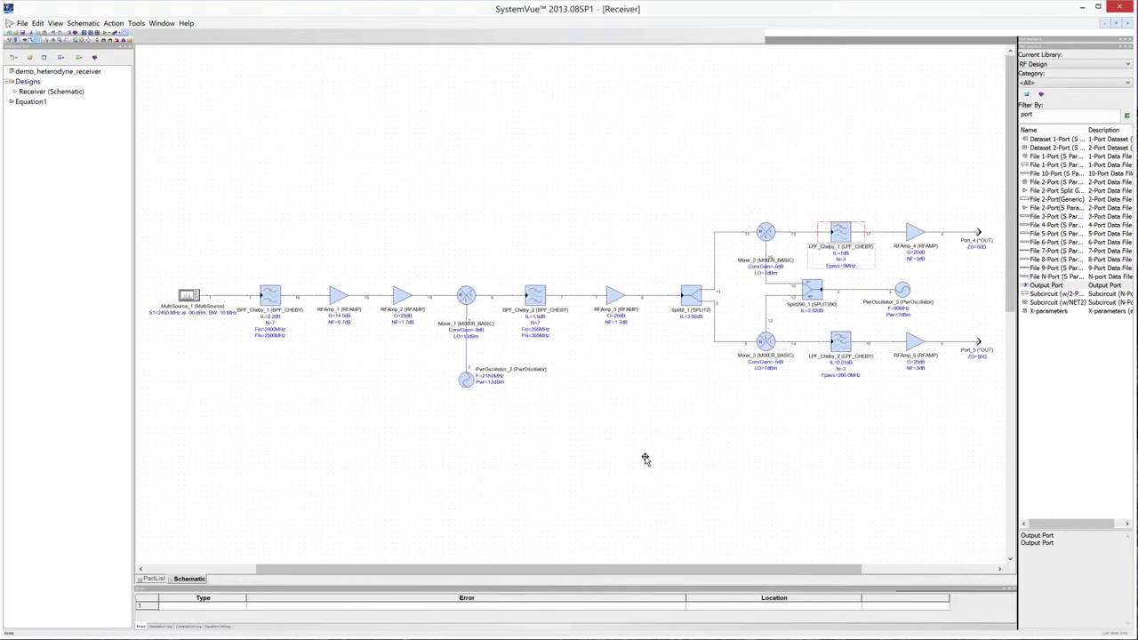
Set the lower-branch lowpass filter's insertion loss (IL) to 1 dB and its cutoff frequency (Fpass) to 5 MHz.
double_click(842, 343)
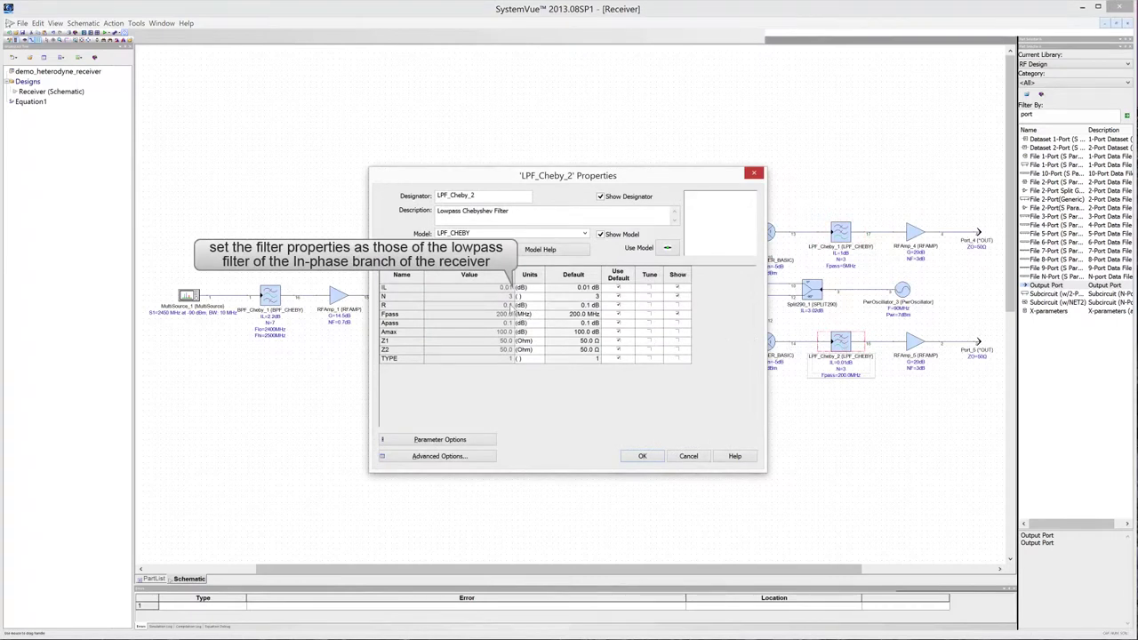
left_click(498, 288)
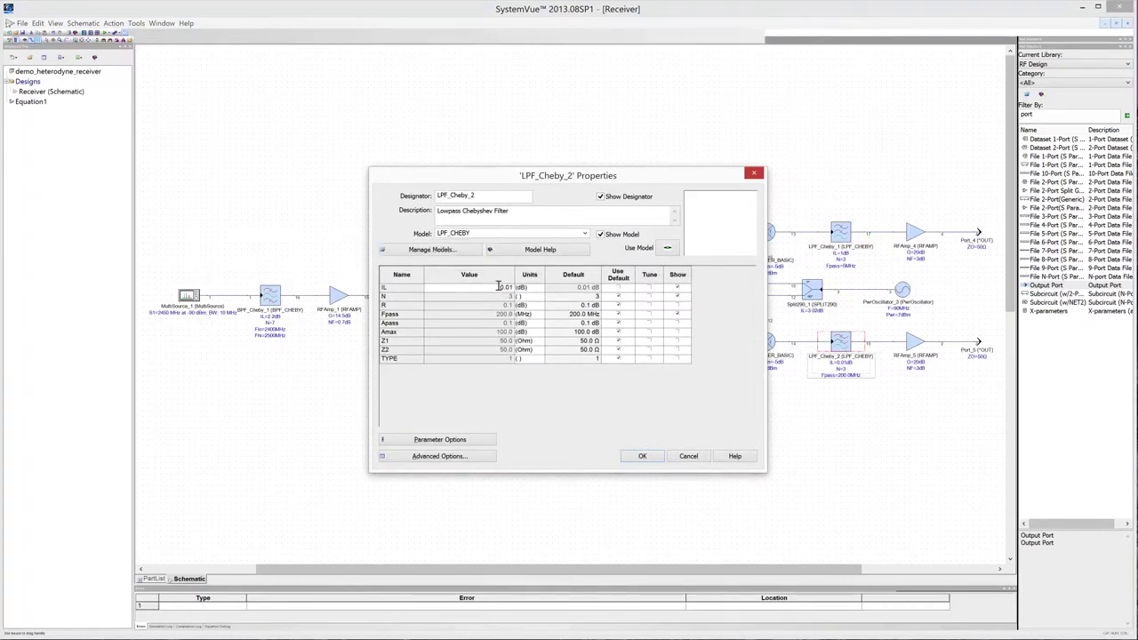
key("ctrl+a")
type("1")
left_click(503, 314)
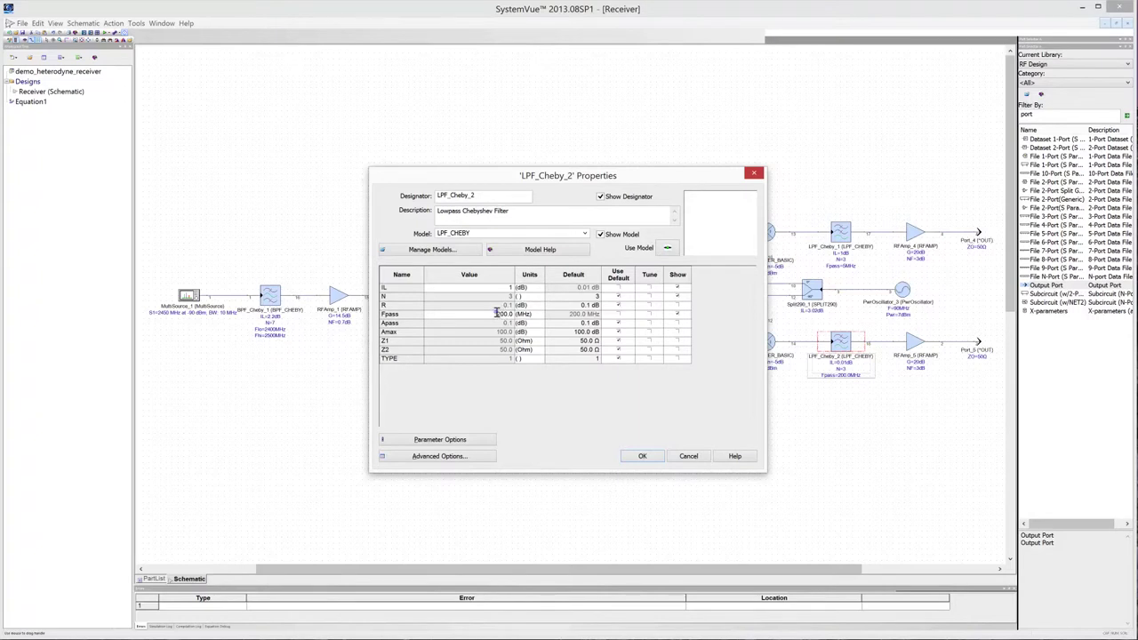
key("ctrl+a")
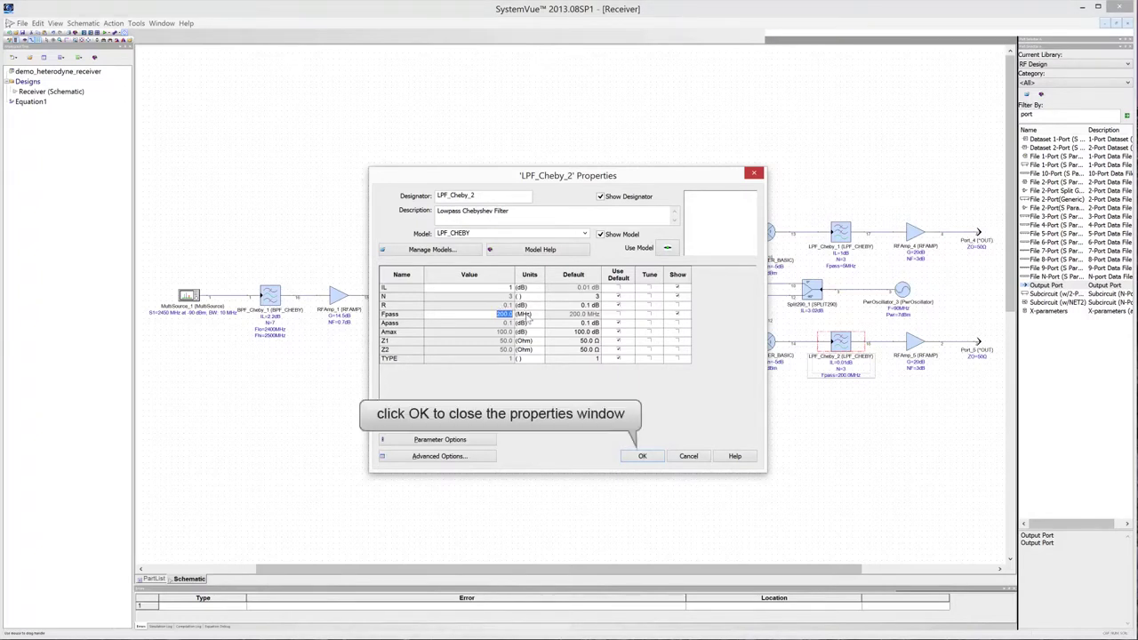
left_click(644, 457)
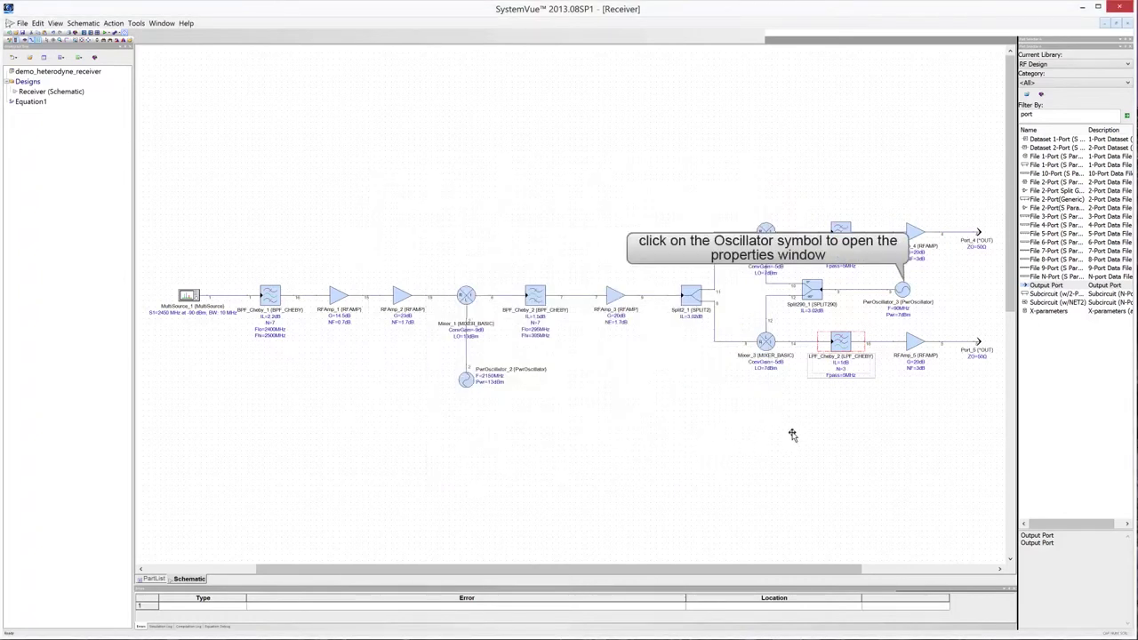
Set the power oscillator feeding the I/Q branch mixers to port 2, frequency 300 MHz and power 10 dBm.
double_click(902, 290)
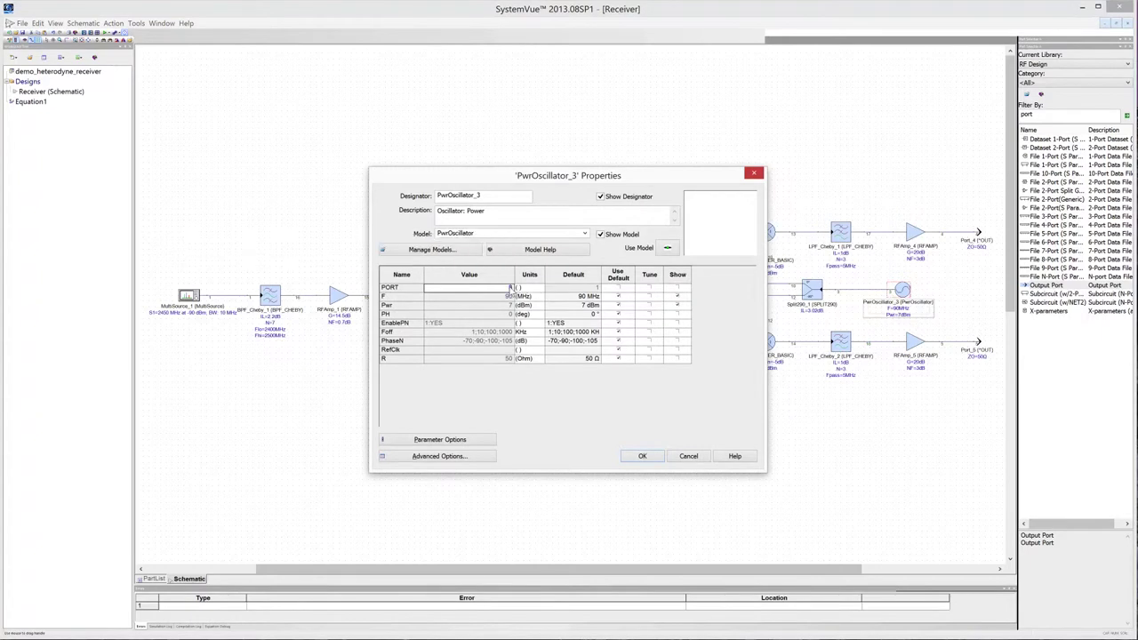
left_click(510, 288)
type("2")
left_click(507, 297)
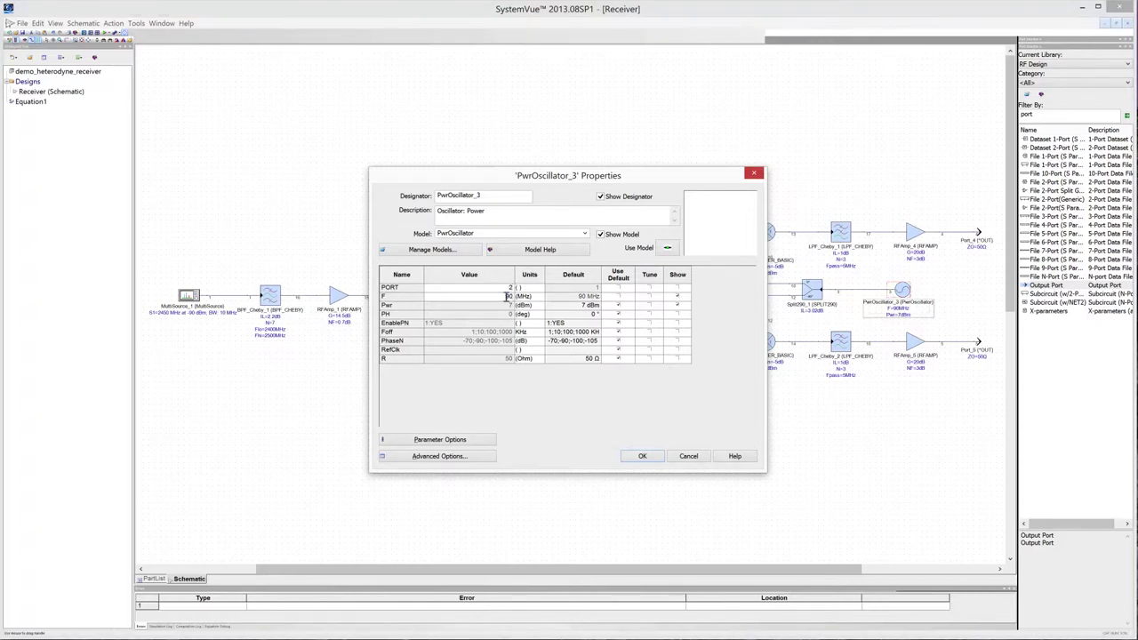
type("300")
left_click(510, 304)
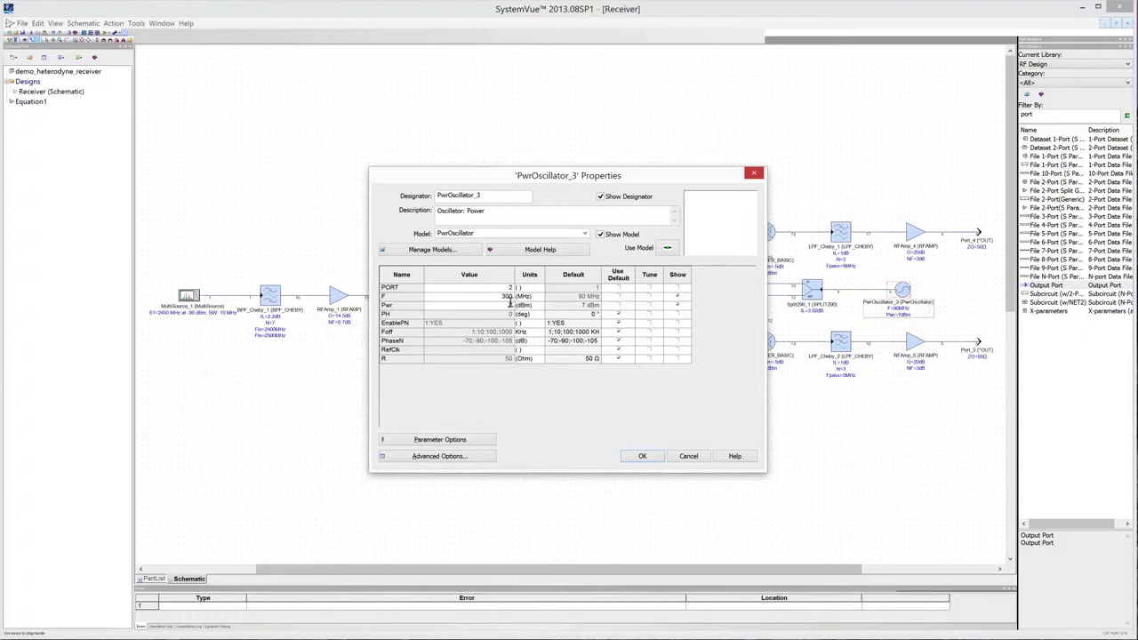
type("10")
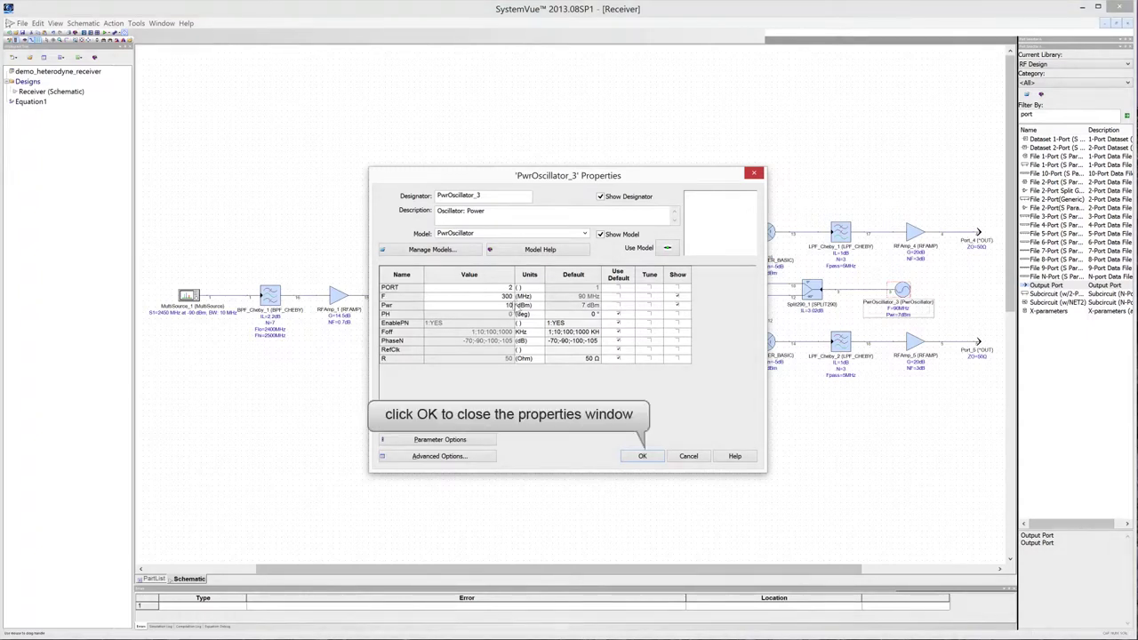
left_click(650, 458)
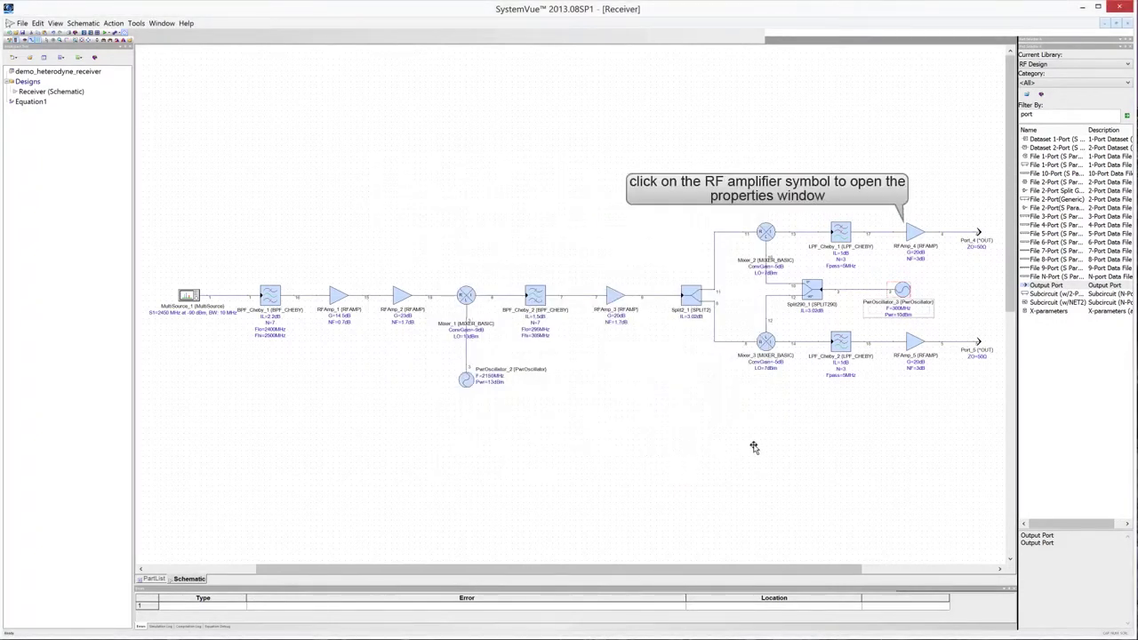
Set the upper-branch RF amplifier's gain to 25 dB and its noise figure to 2.5 dB.
double_click(915, 233)
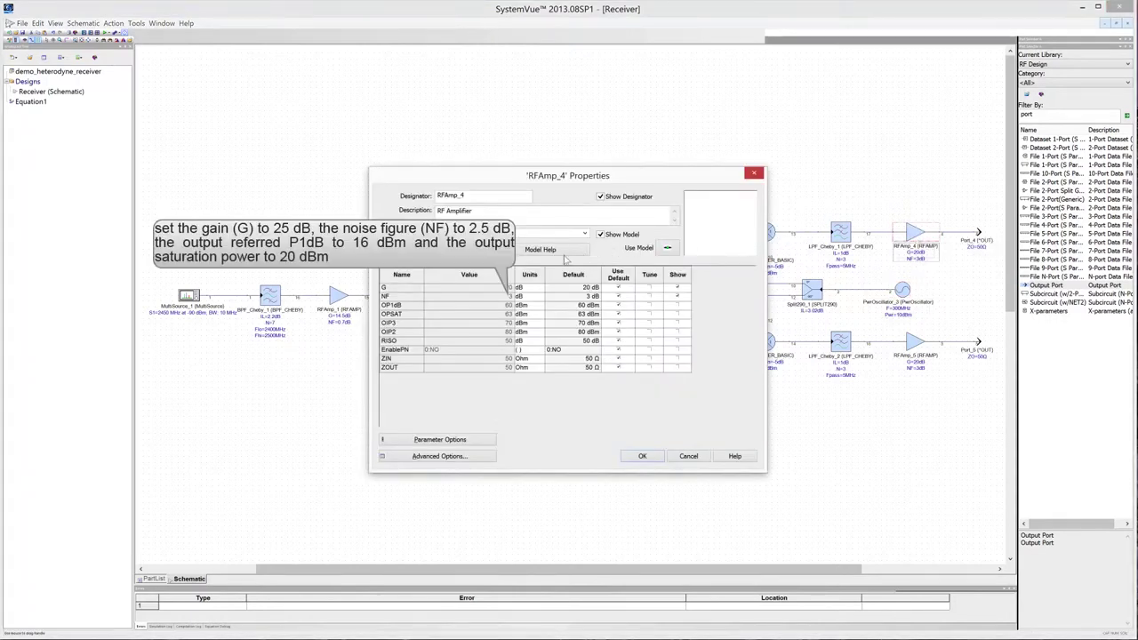
left_click(507, 290)
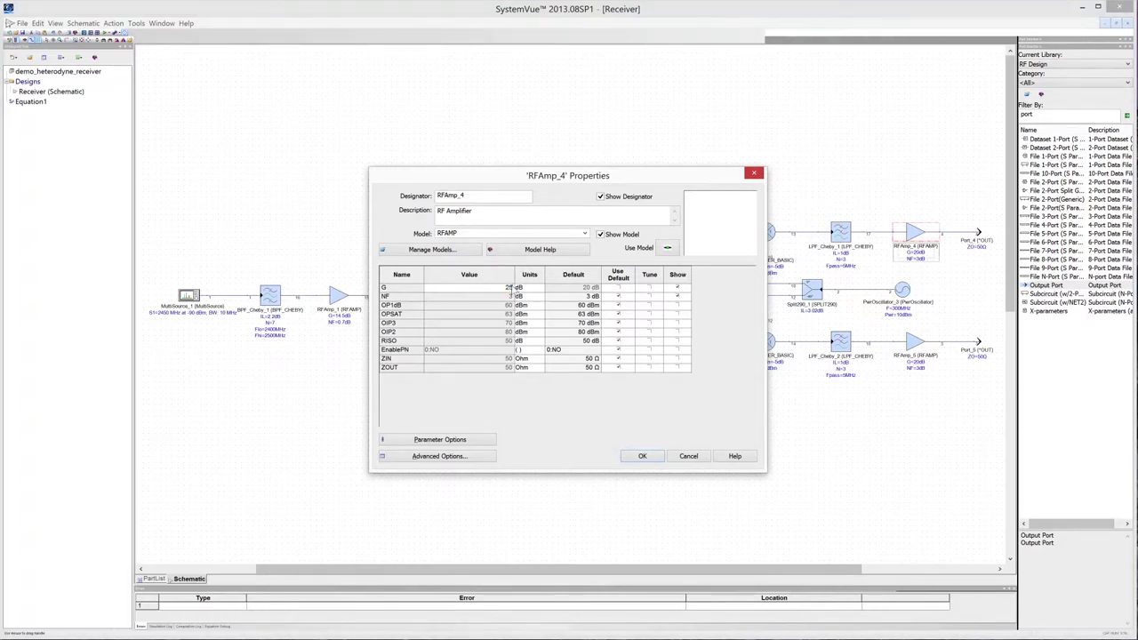
left_click(505, 299)
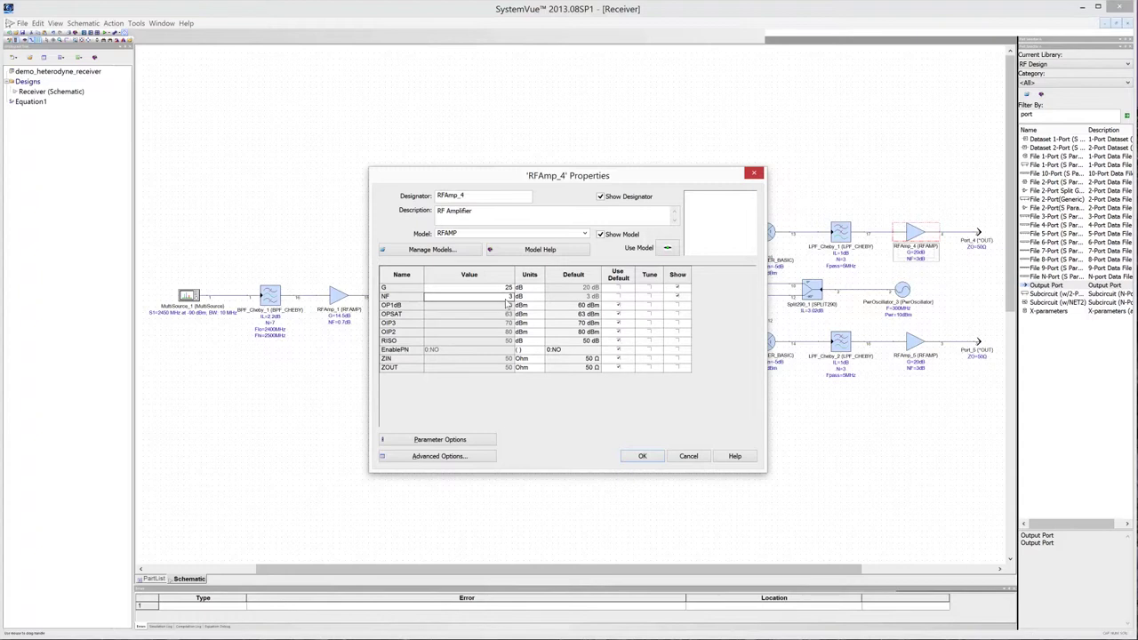
left_click(509, 298)
double_click(509, 297)
type("2.5")
Set the upper-branch RF amplifier's output P1dB (OP1dB) to 16 dBm and its output saturation power (OPSAT) to 20 dBm.
left_click(508, 305)
double_click(508, 304)
type("16")
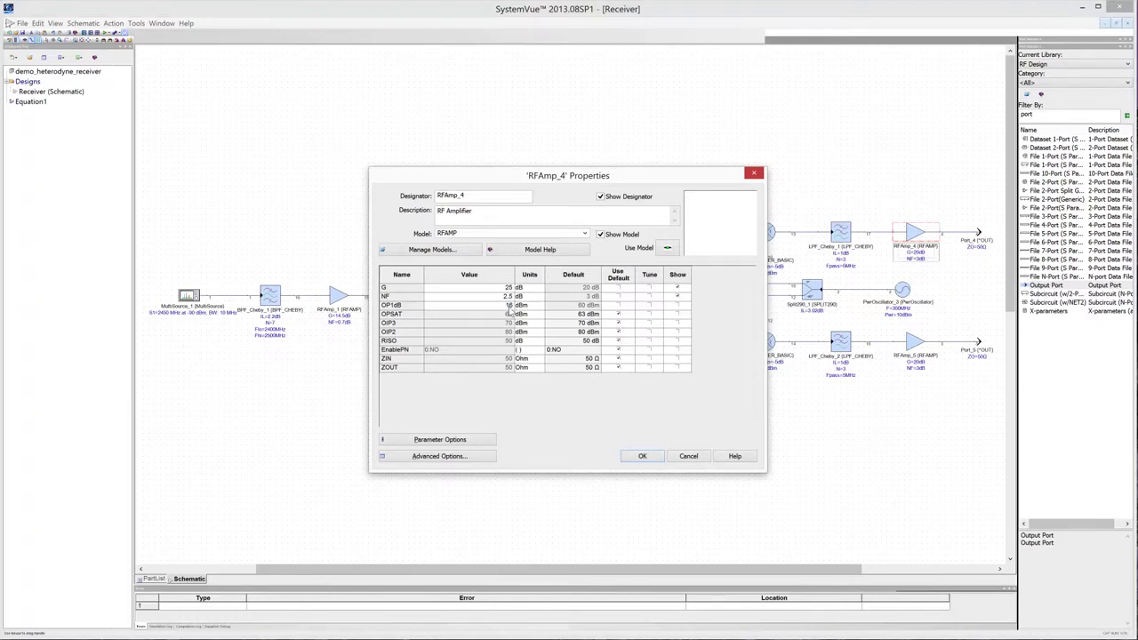
left_click(508, 314)
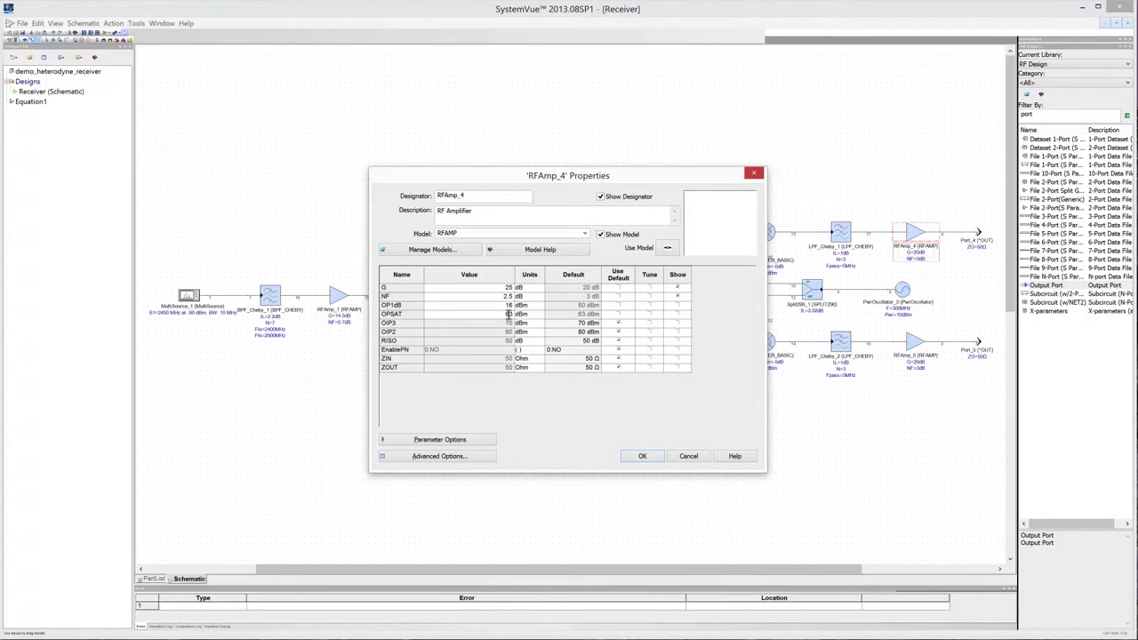
double_click(505, 314)
type("20")
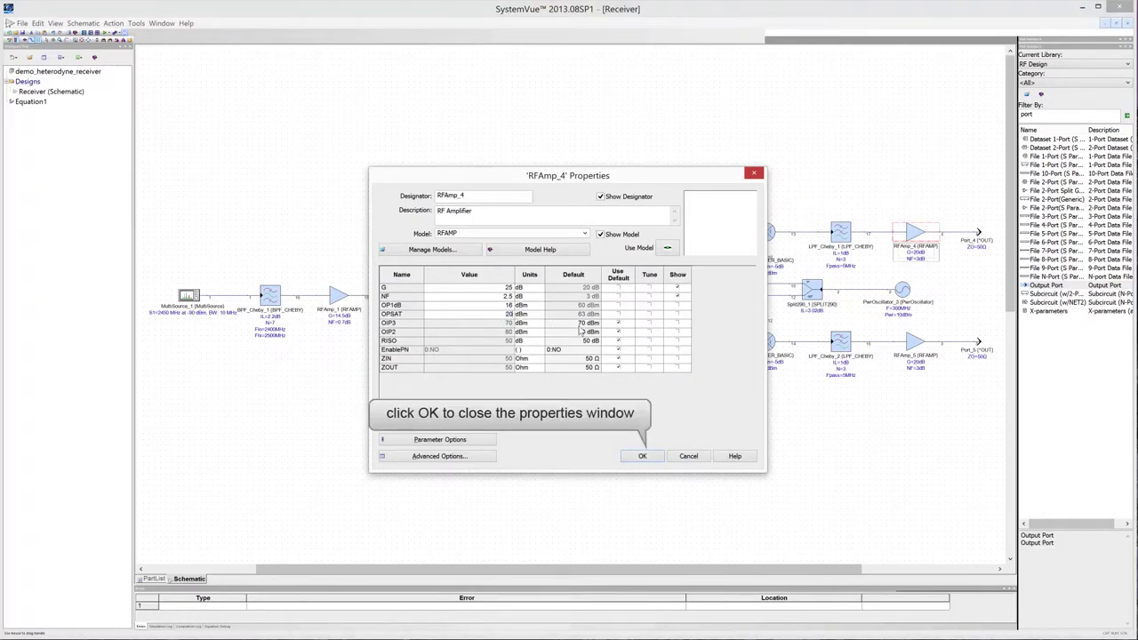
left_click(638, 456)
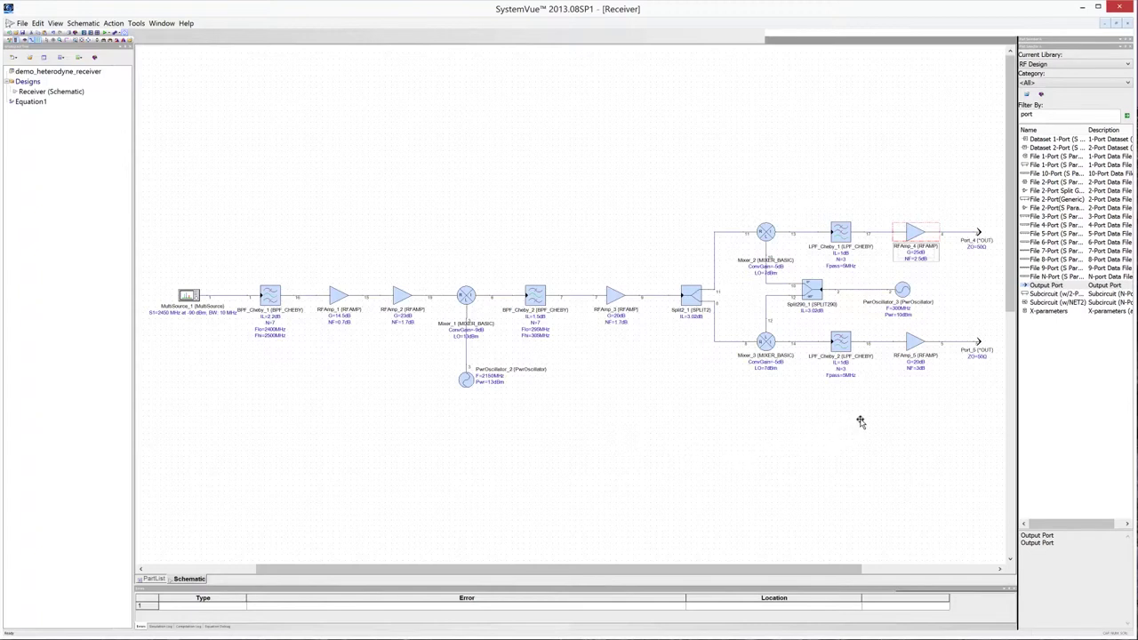
Set the lower-branch RF amplifier's gain to 25 dB, noise figure to 2.5 dB, OP1dB to 16 dBm and OPSAT to 20 dBm.
double_click(914, 345)
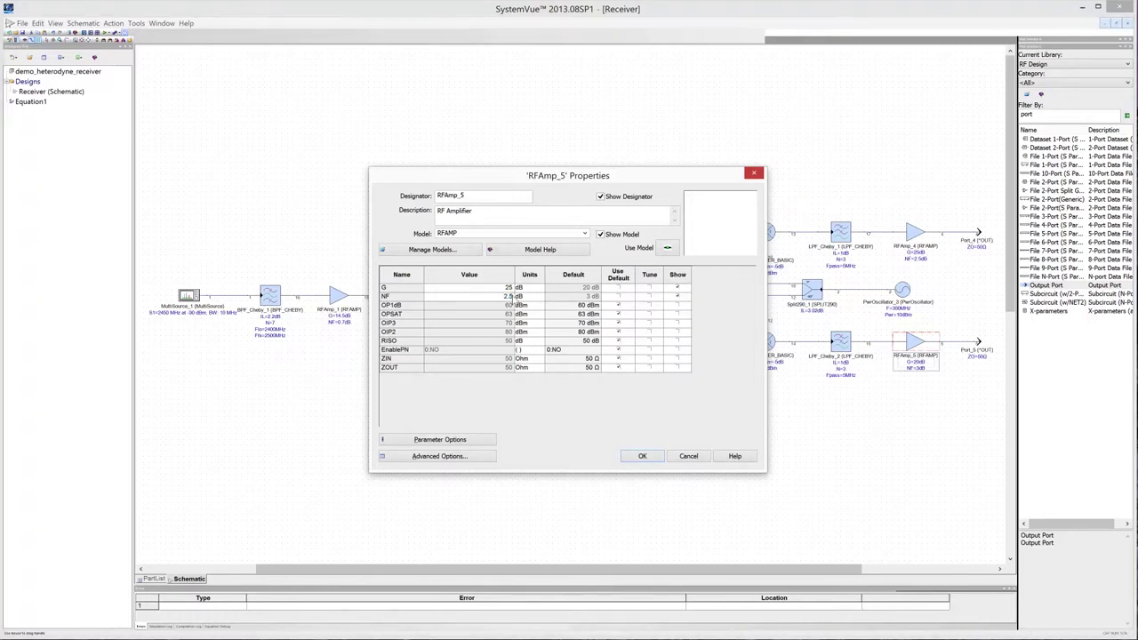
left_click(510, 305)
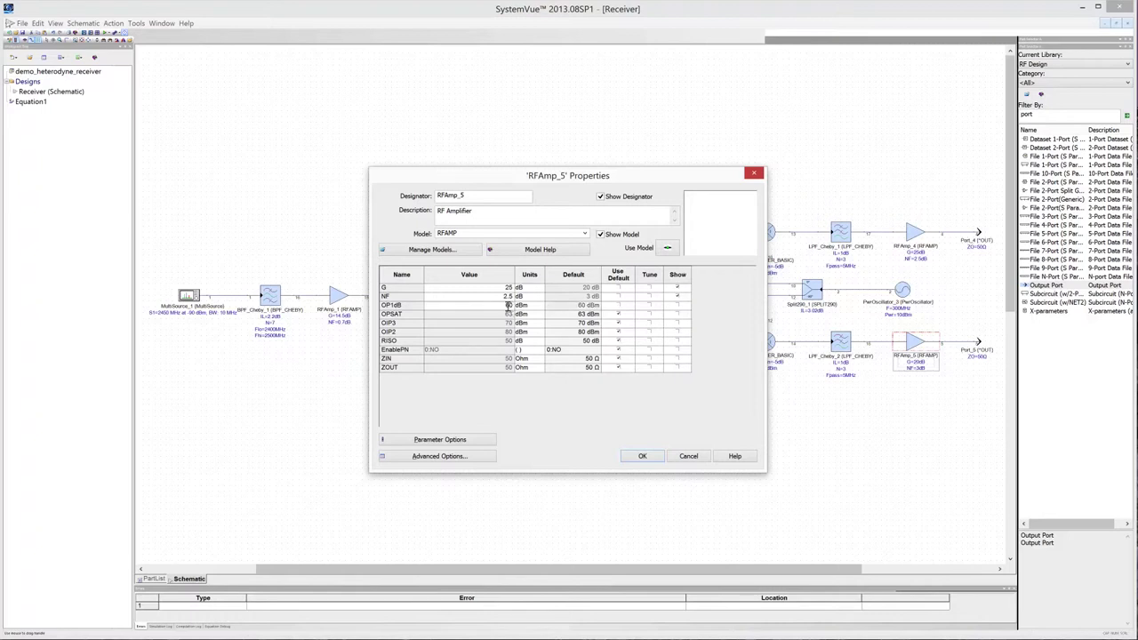
type("80")
key("BackSpace")
key("BackSpace")
type("16")
left_click(509, 316)
type("63")
key("BackSpace")
key("BackSpace")
type("20")
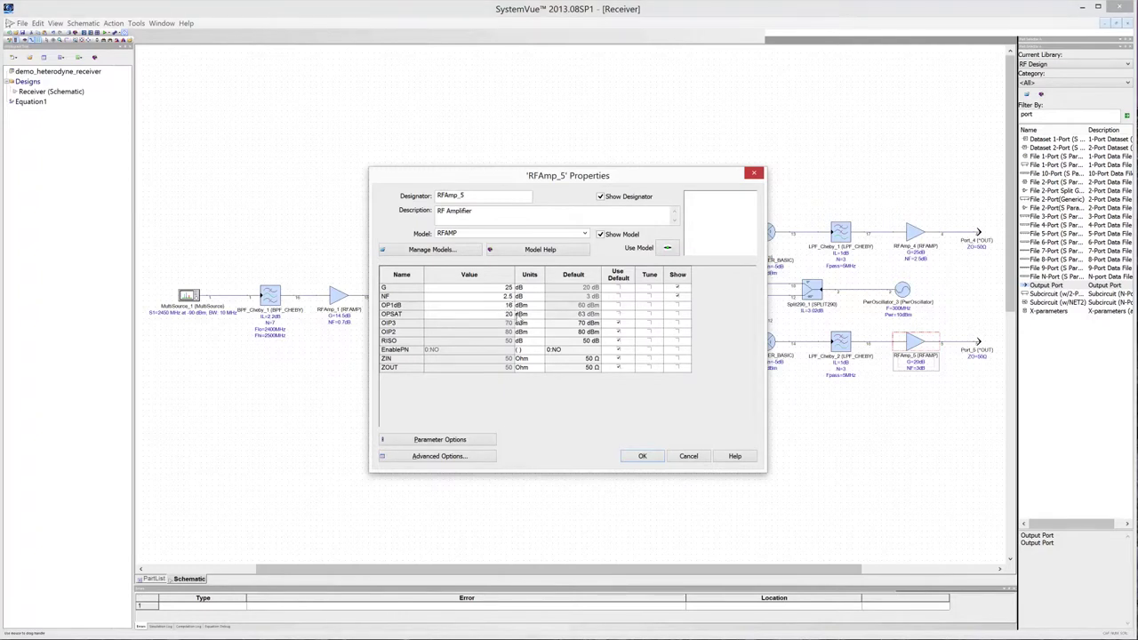
Show the OPSAT and OP1dB parameters of the lower-branch RF amplifier on the schematic.
left_click(678, 316)
left_click(677, 307)
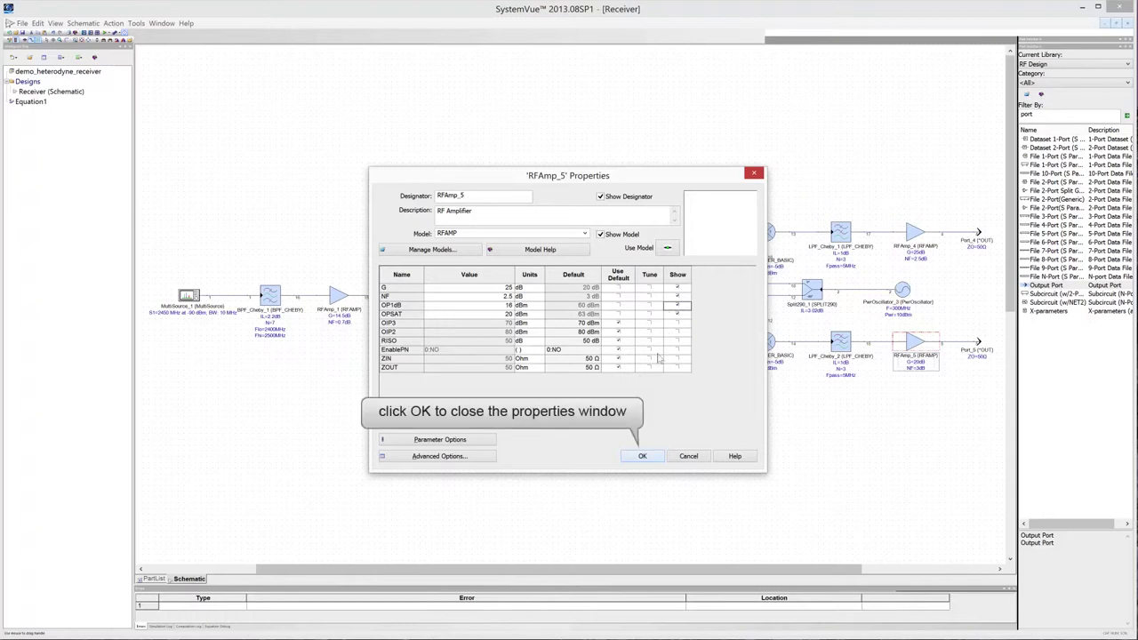
left_click(655, 456)
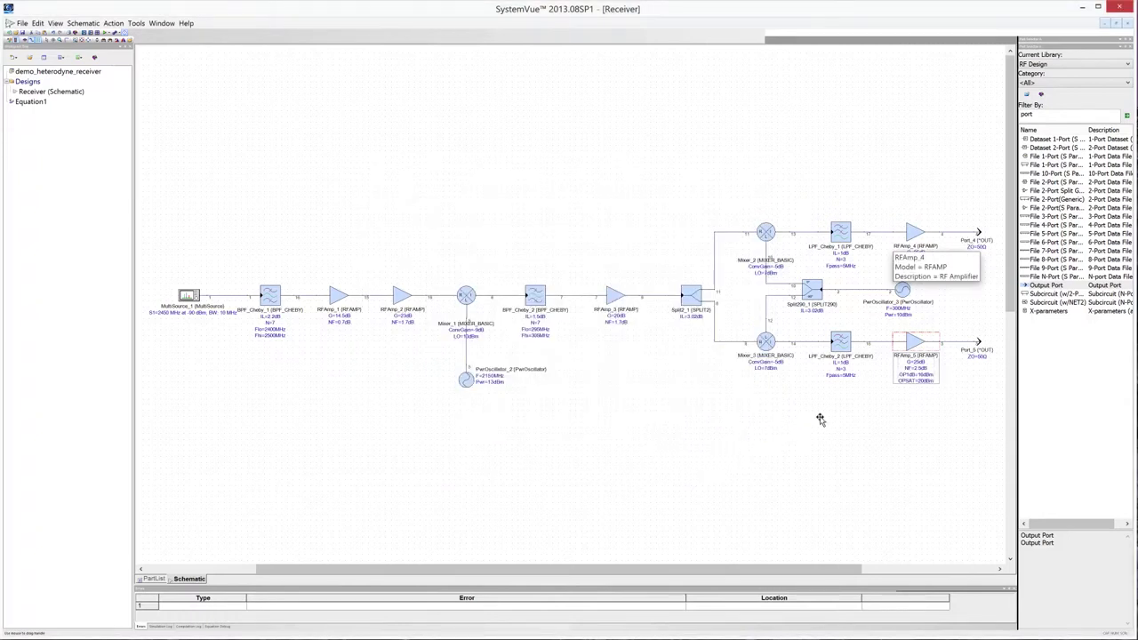
Show the OP1dB and OPSAT parameters of the upper-branch RF amplifier on the schematic.
double_click(912, 235)
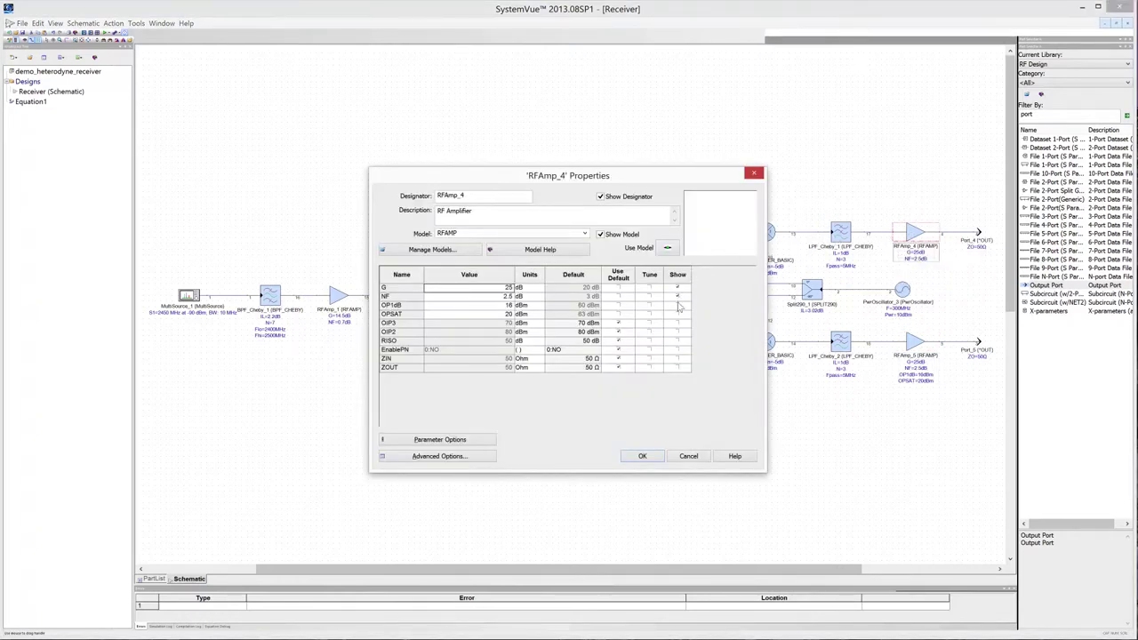
left_click(677, 306)
left_click(677, 315)
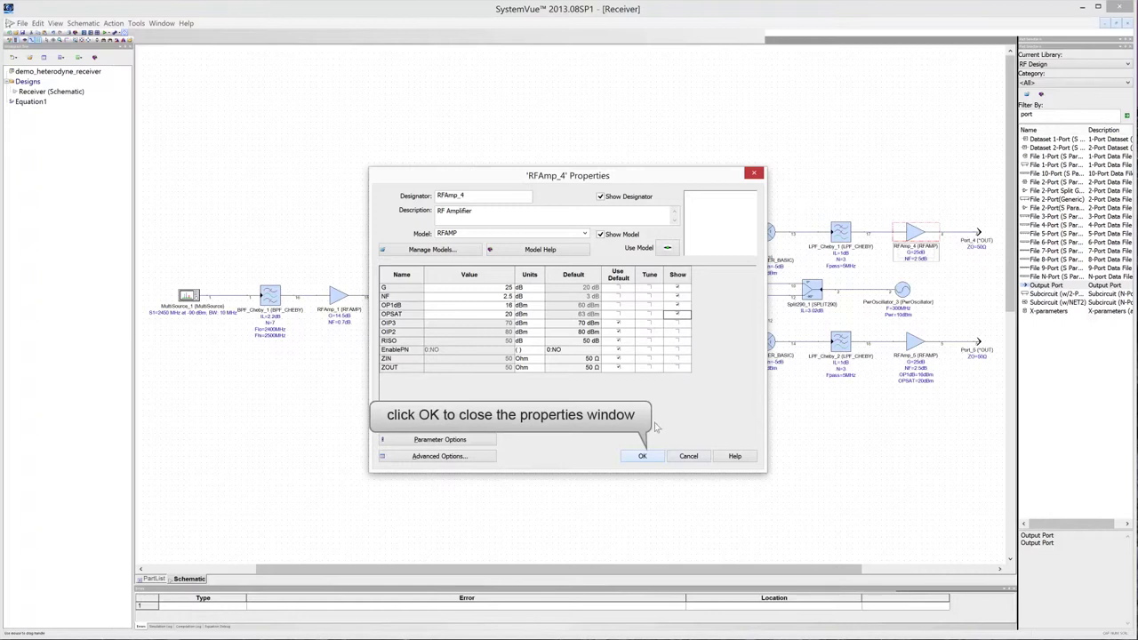
left_click(642, 457)
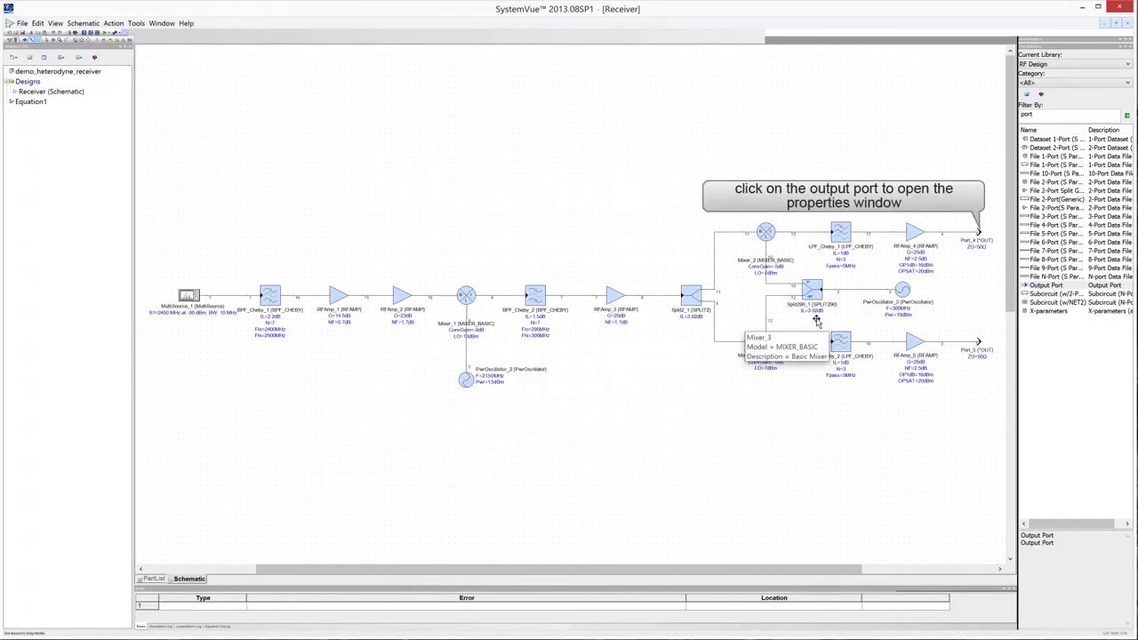
Rename the upper-branch output port to Port_3 and set its port number to 3.
double_click(978, 234)
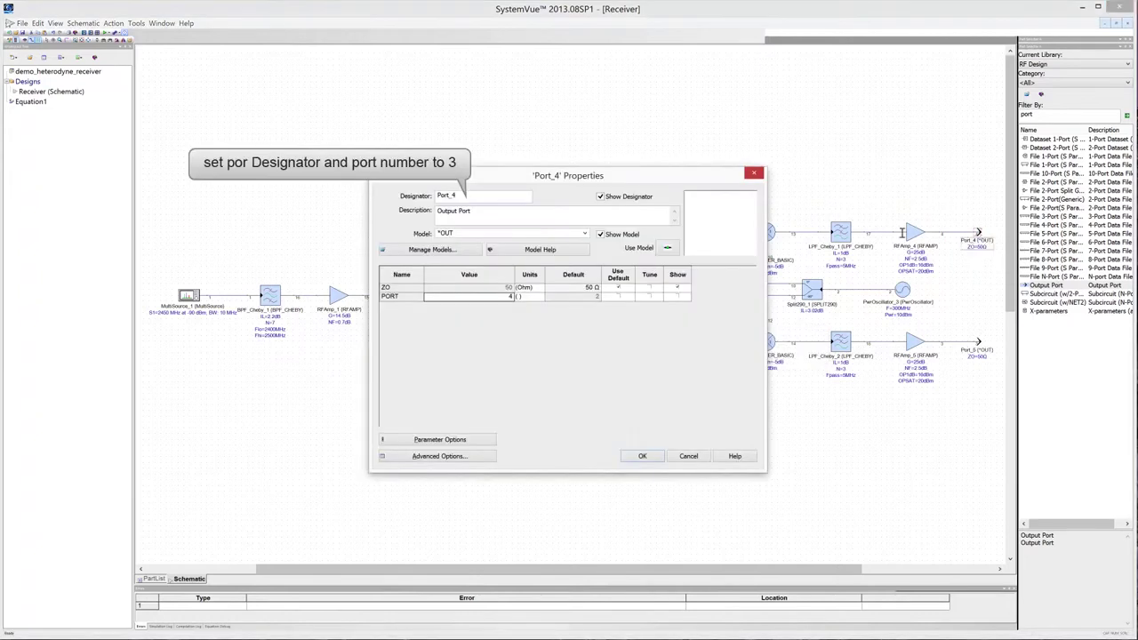
left_click(474, 198)
key("BackSpace")
type("3")
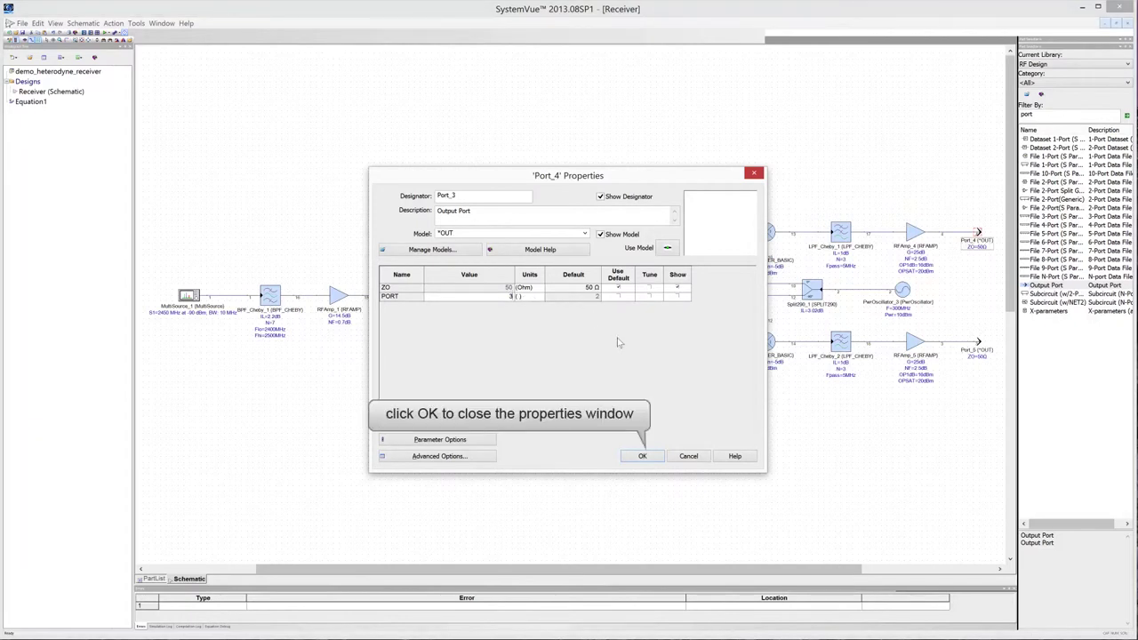
left_click(643, 456)
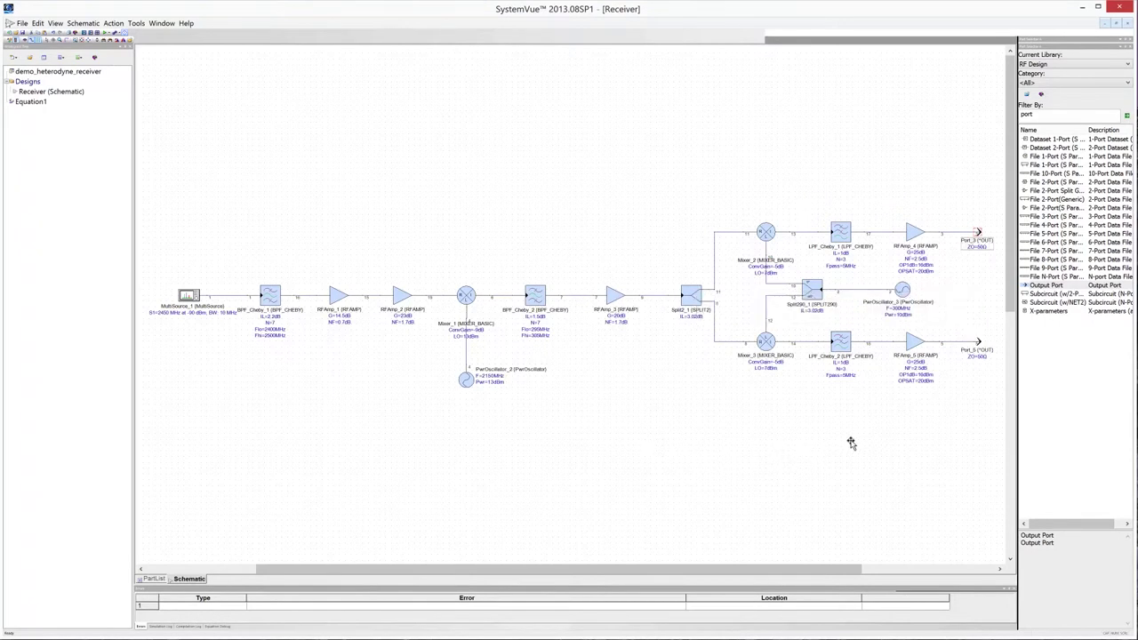
Rename the lower-branch output port to Port_4 and set its port number to 4.
double_click(978, 343)
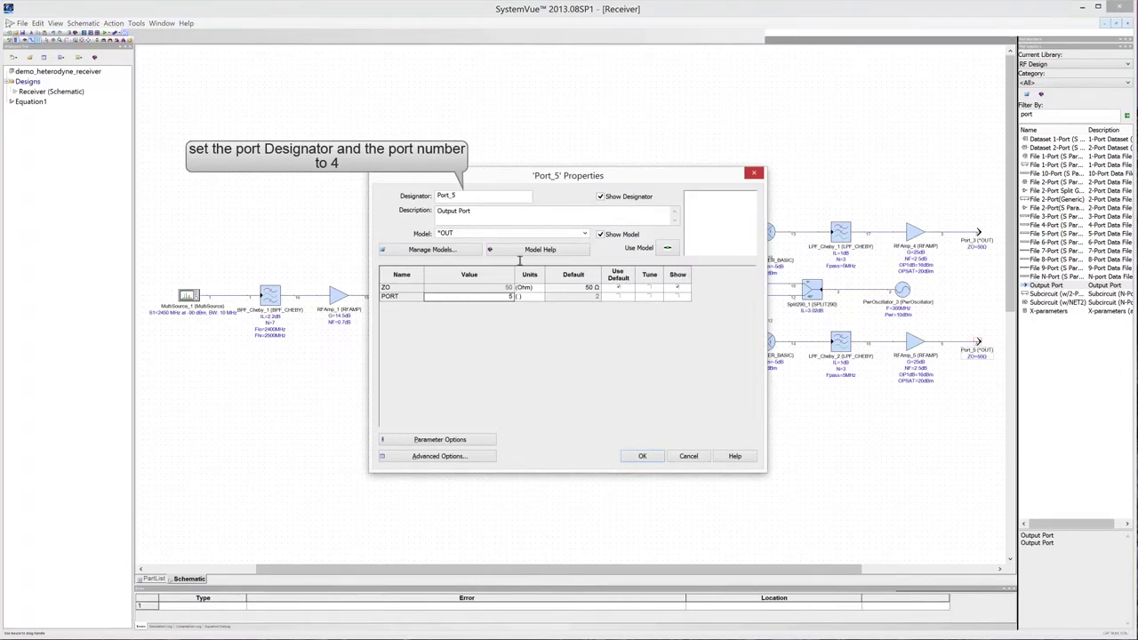
left_click(488, 197)
key("BackSpace")
type("4")
double_click(511, 296)
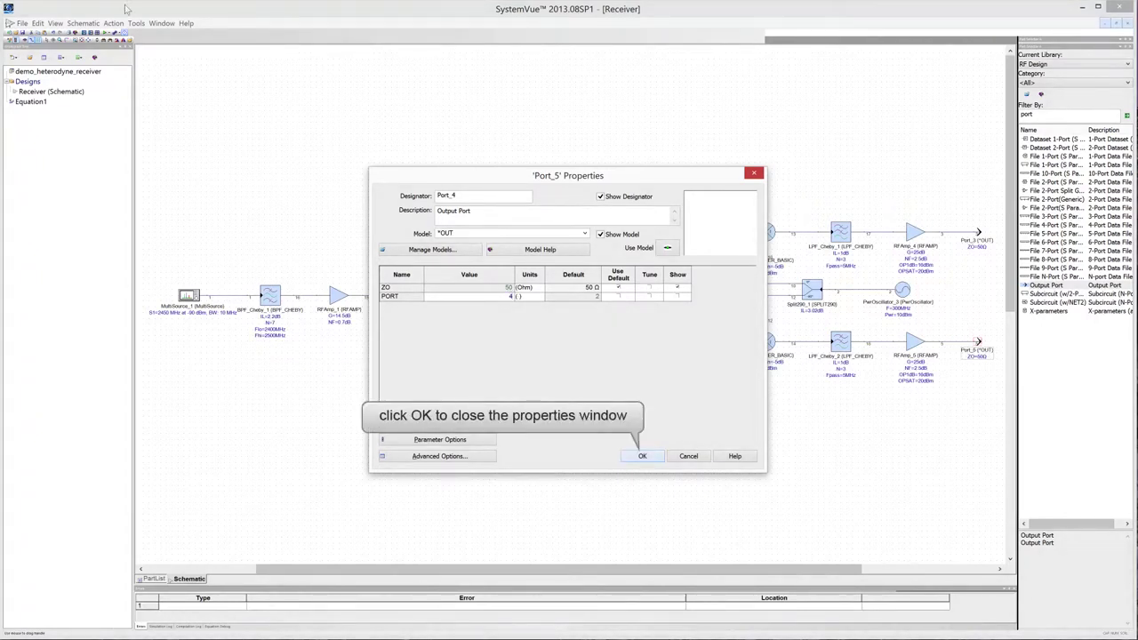
left_click(642, 456)
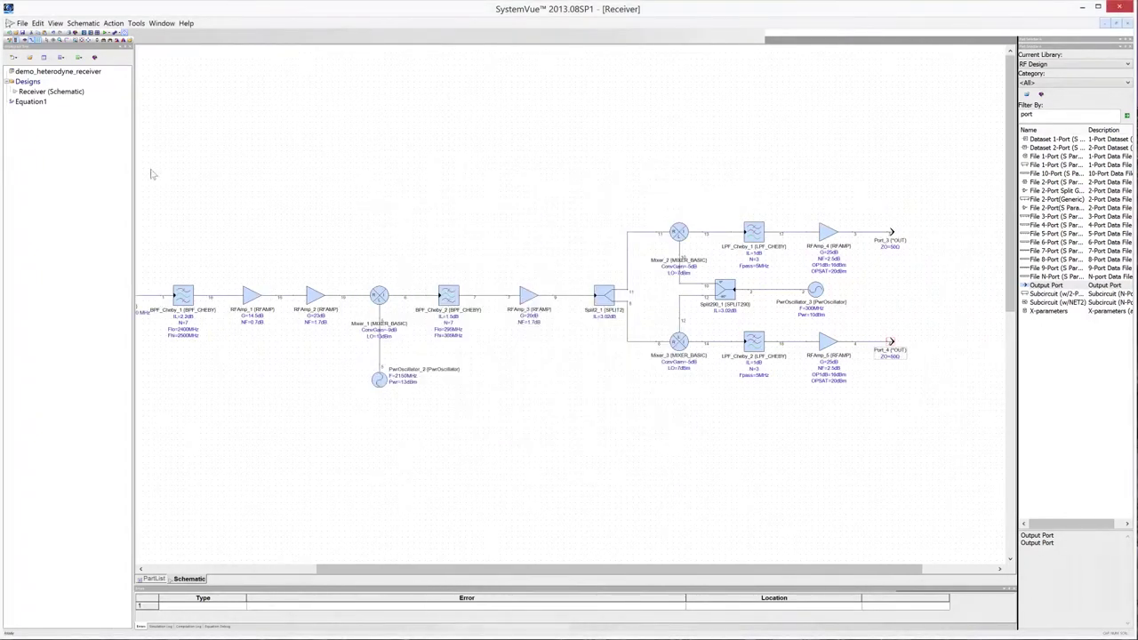
Add an RF system analysis for the Receiver design to the Designs folder, with a channel measurement bandwidth of 10 MHz.
right_click(23, 81)
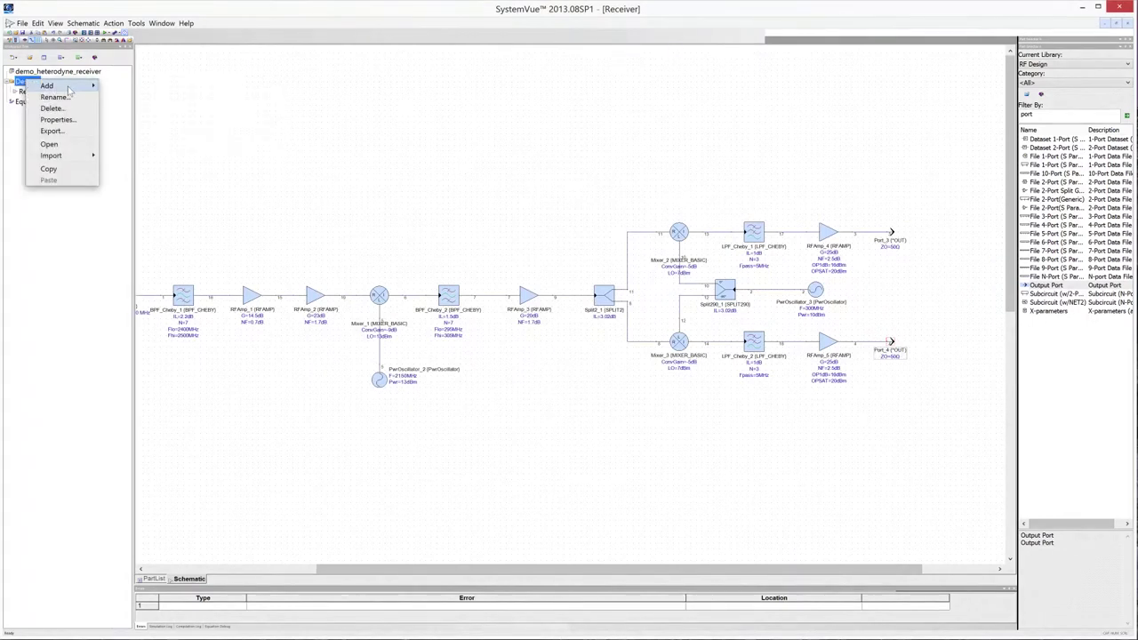
key("Escape")
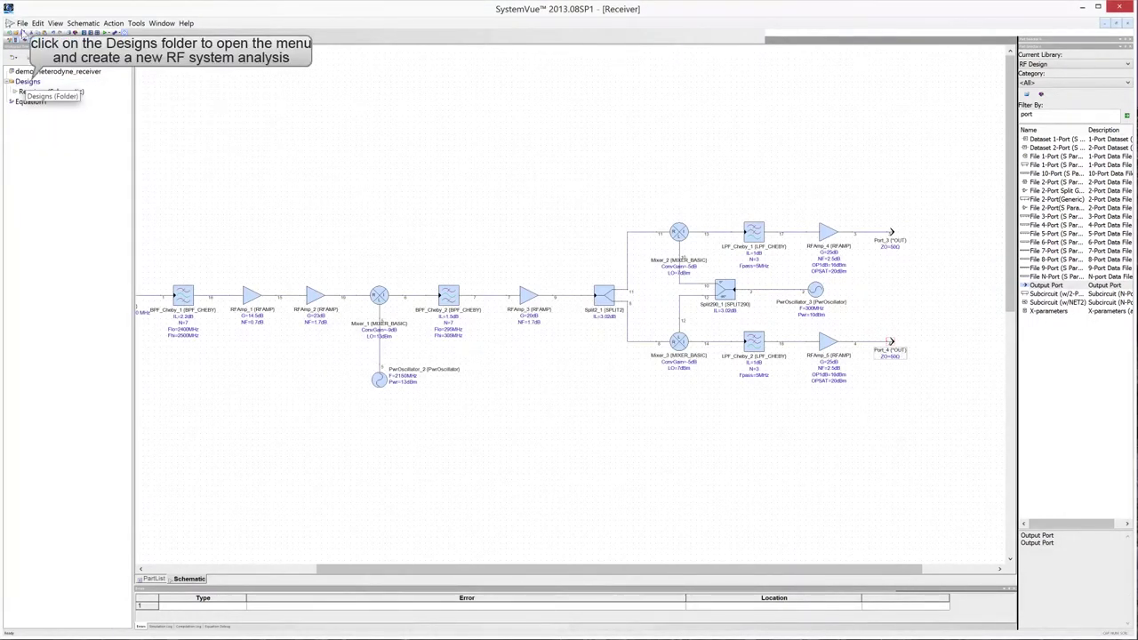
right_click(25, 81)
mouse_move(69, 86)
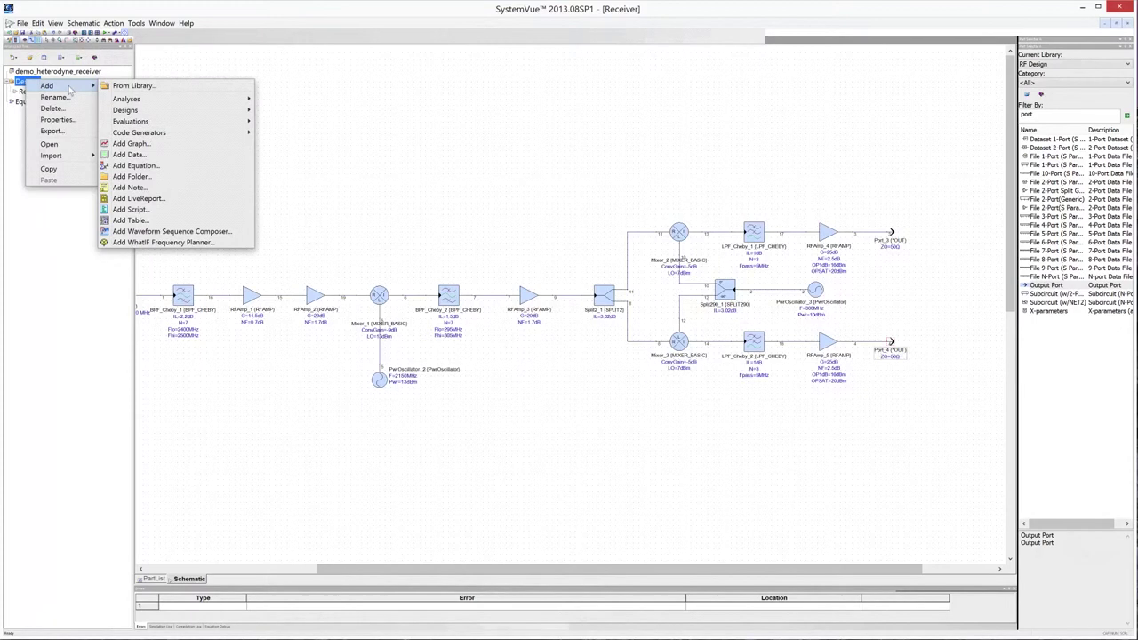
mouse_move(178, 99)
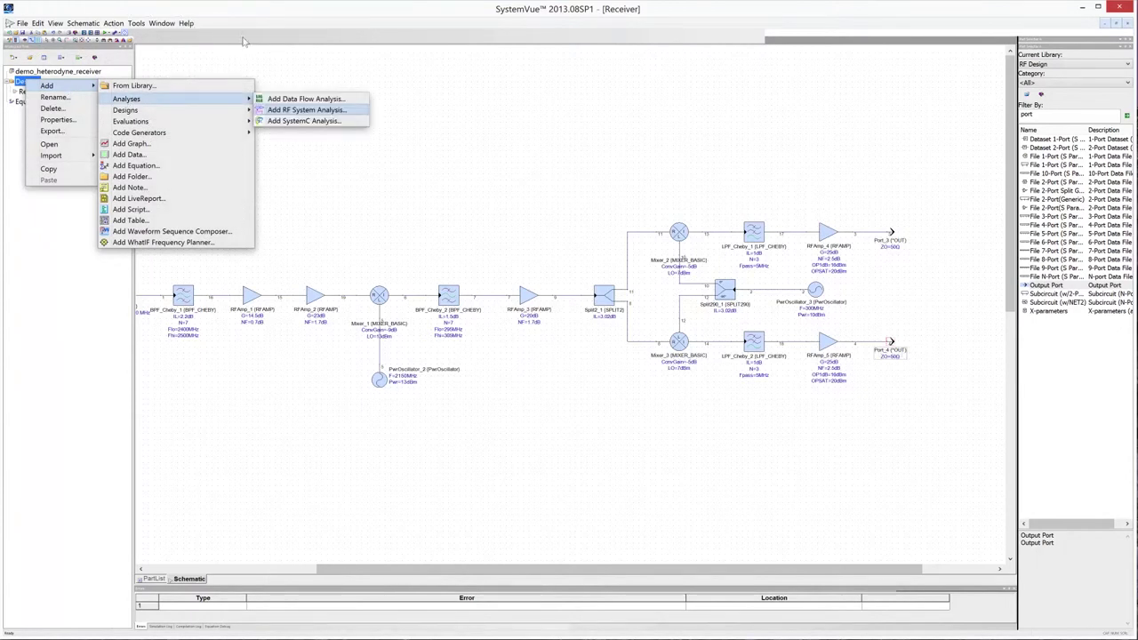
left_click(298, 108)
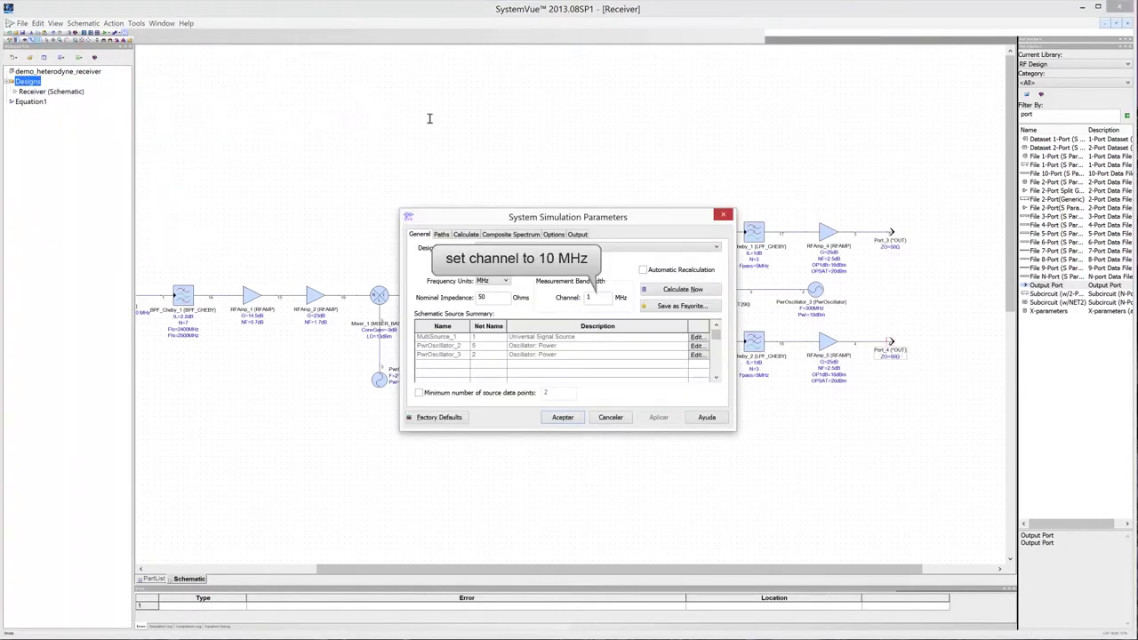
left_click(603, 299)
type("0")
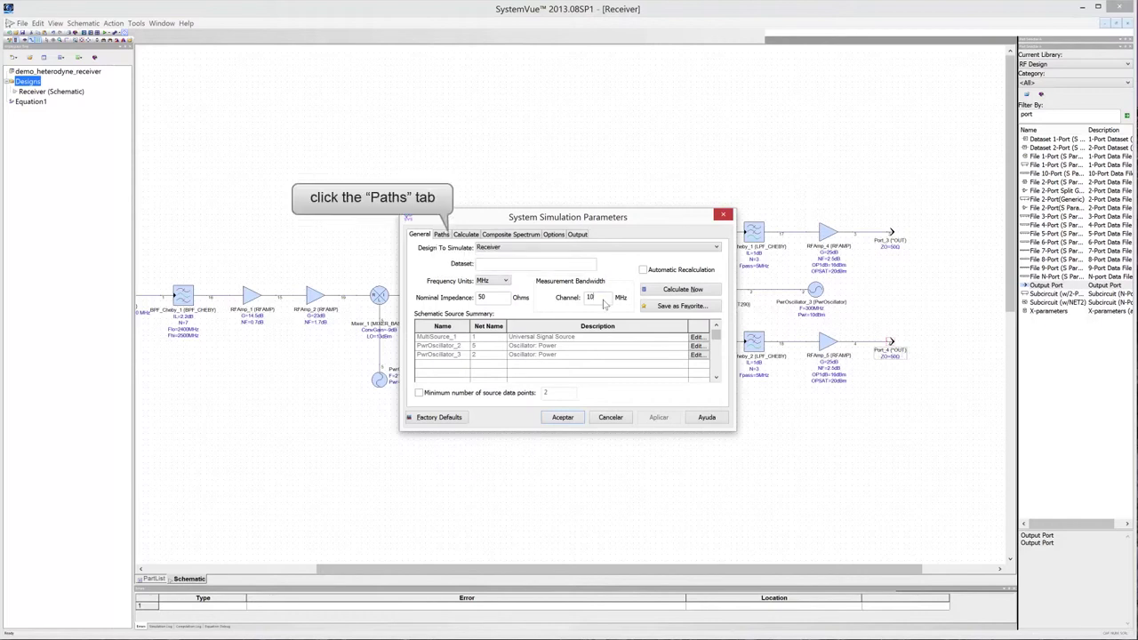
Add a path from MultiSource_1 to Port_3 to the system analysis, with power measurements included.
left_click(441, 235)
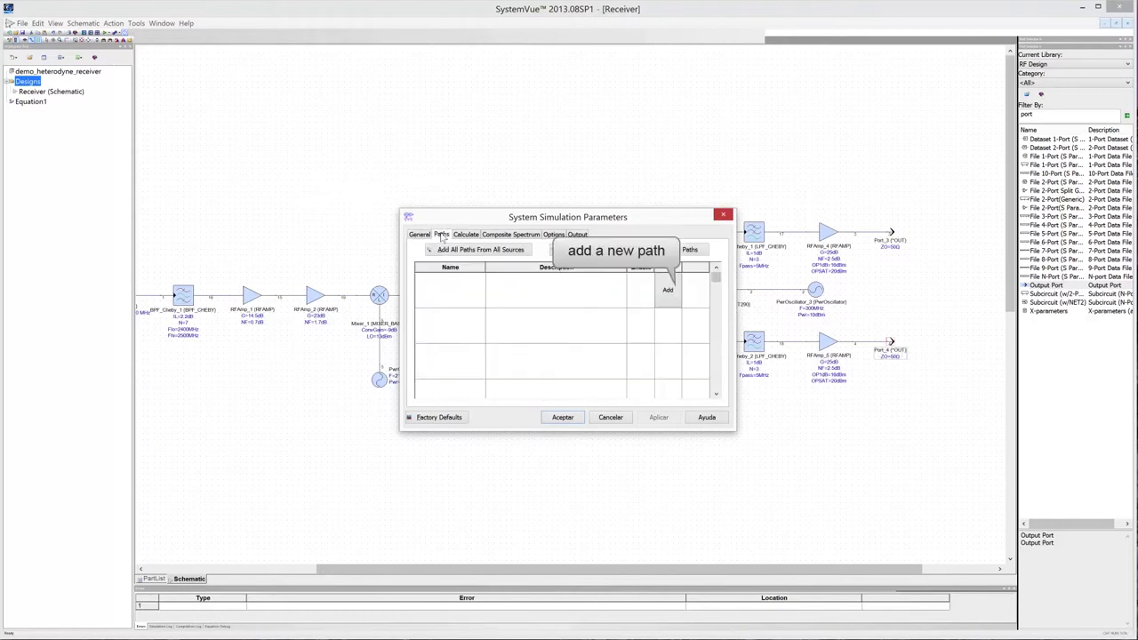
left_click(668, 292)
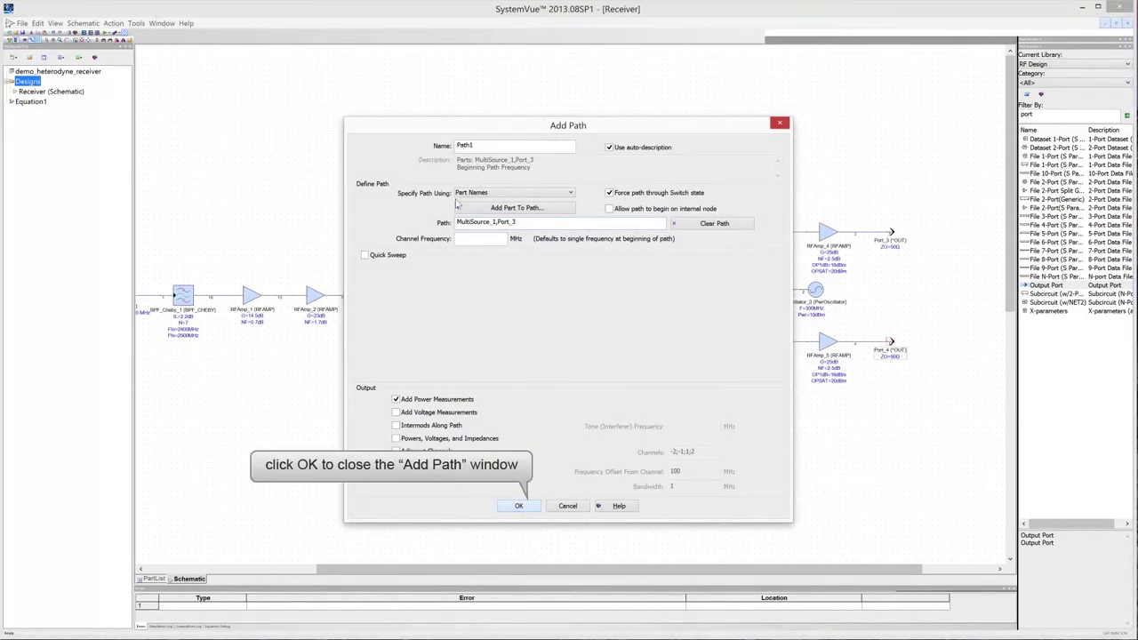
left_click(529, 507)
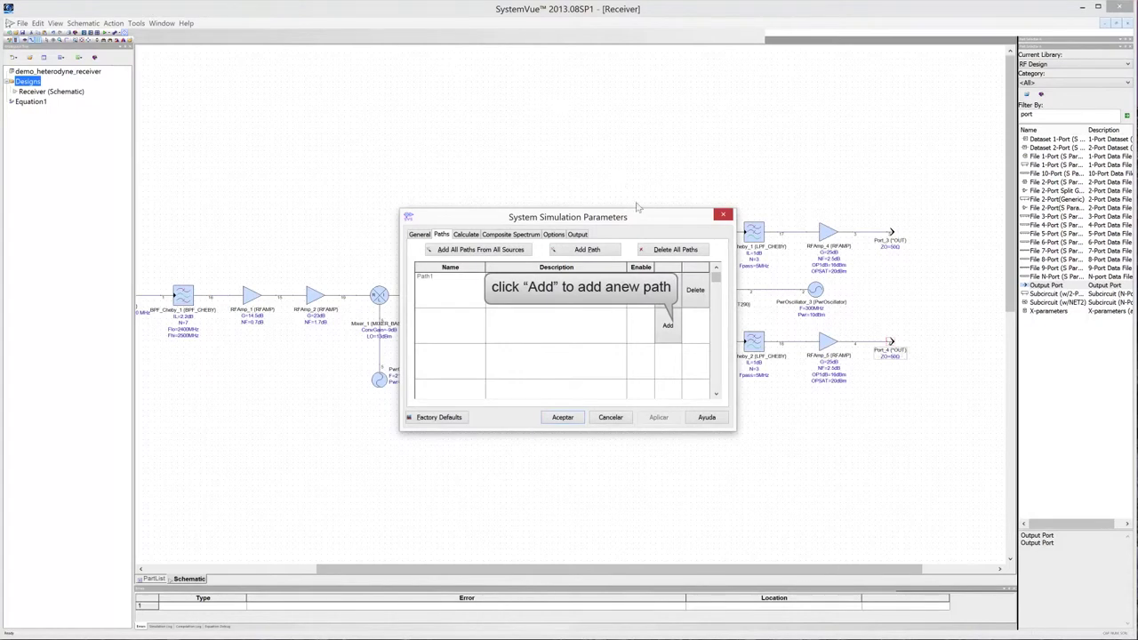
Add a second analysis path defined as MultiSource_1,Port_4.
left_click(666, 327)
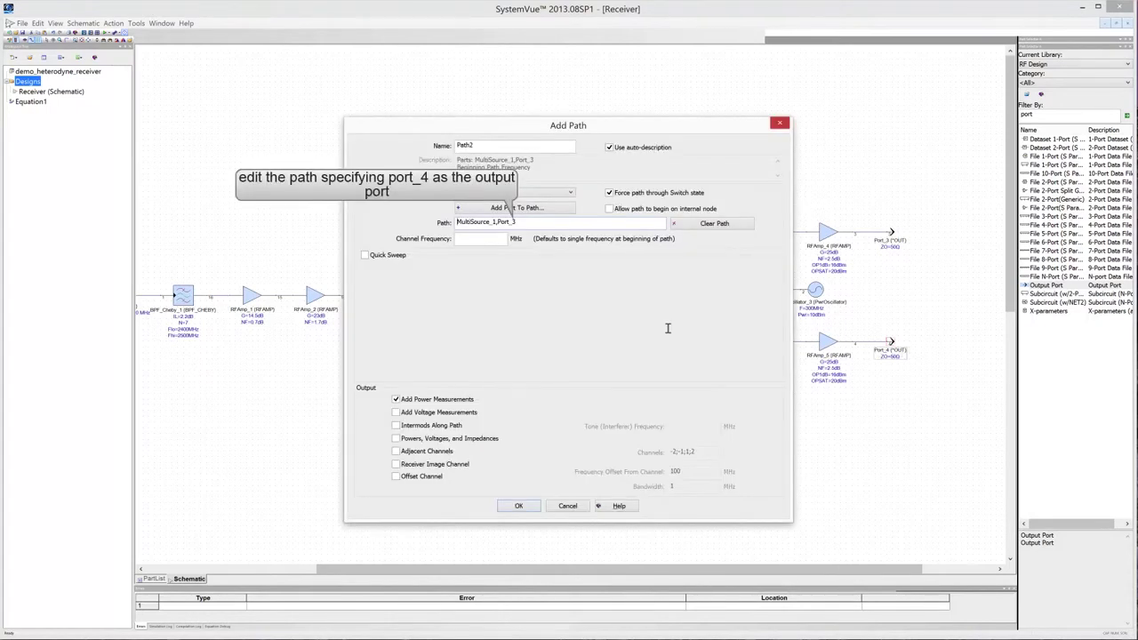
left_click(539, 221)
key("BackSpace")
type("4")
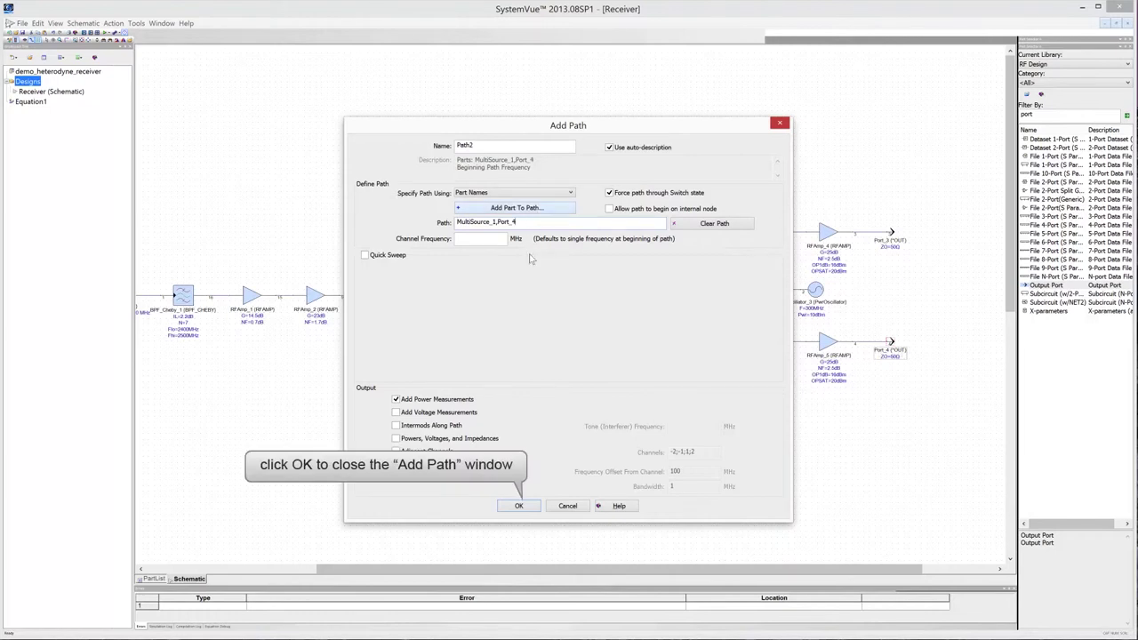
left_click(520, 505)
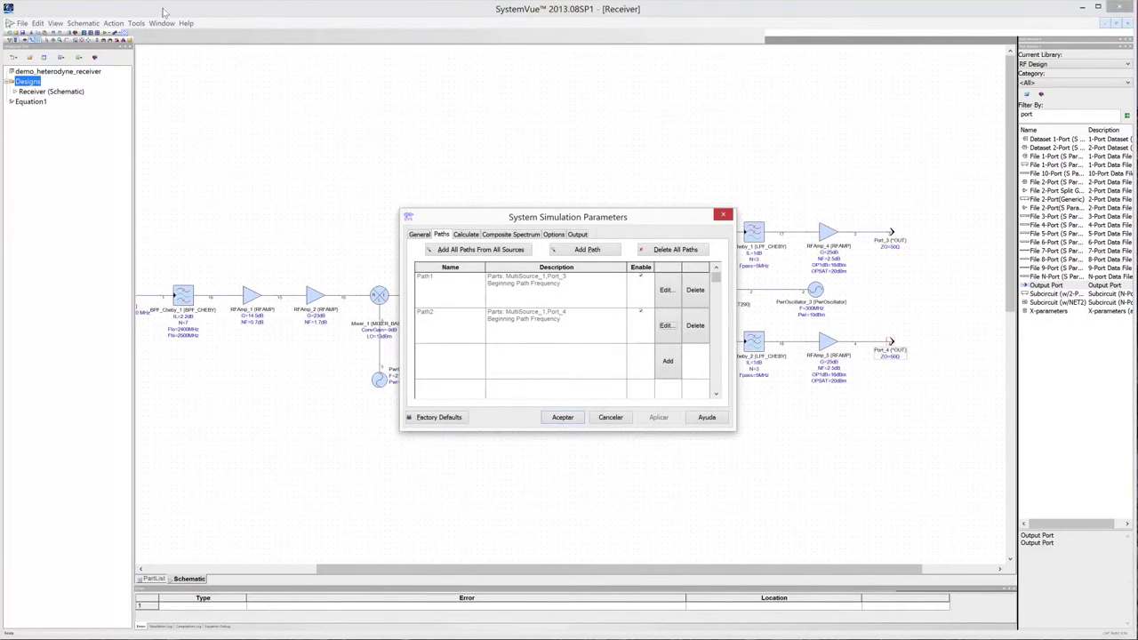
Review the calculation, composite spectrum, options and output settings, then accept the system analysis and run it.
left_click(467, 234)
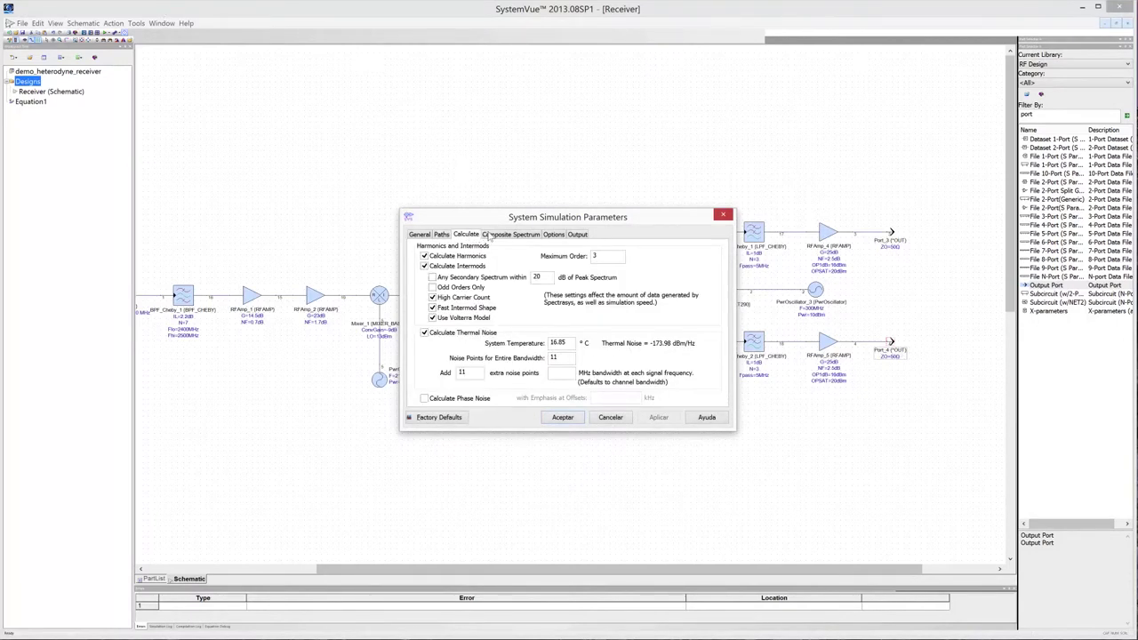
left_click(496, 235)
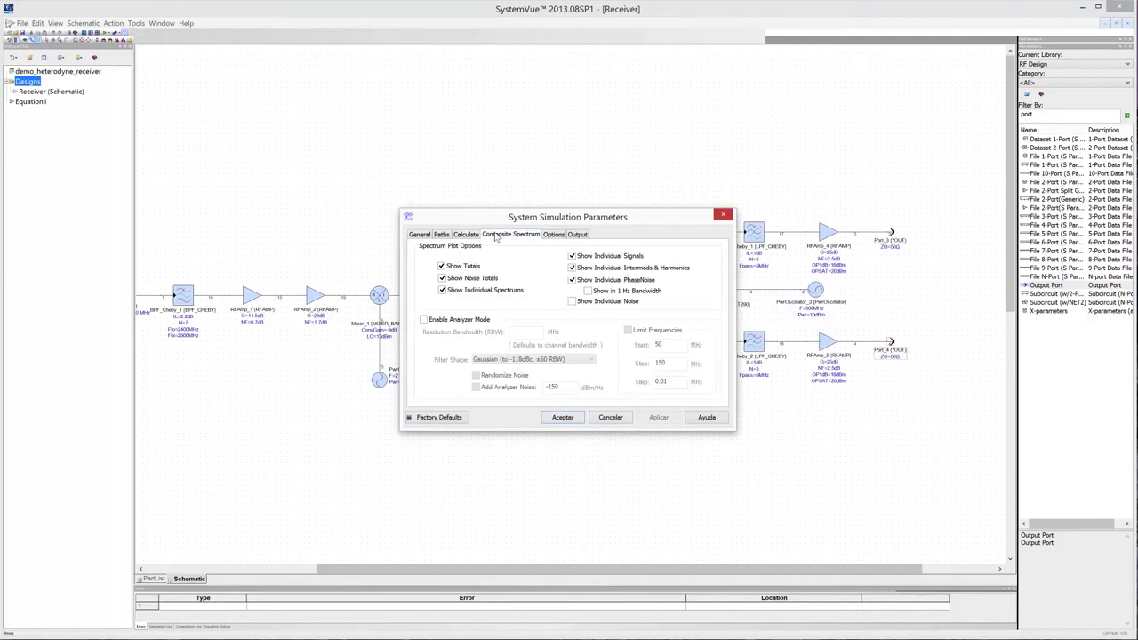
left_click(554, 235)
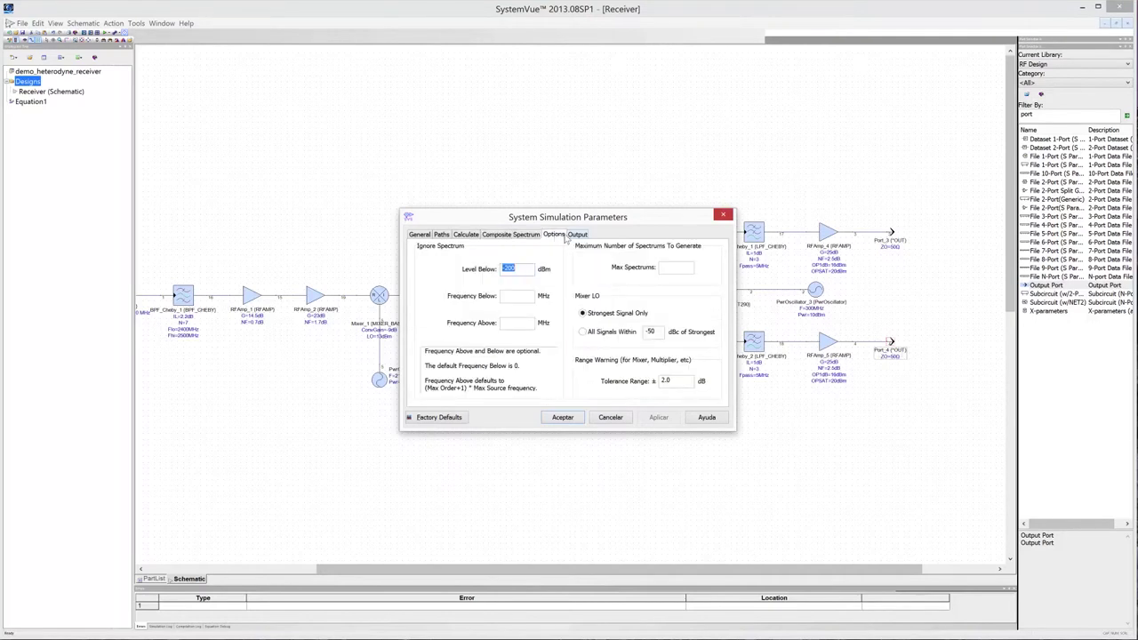
left_click(577, 234)
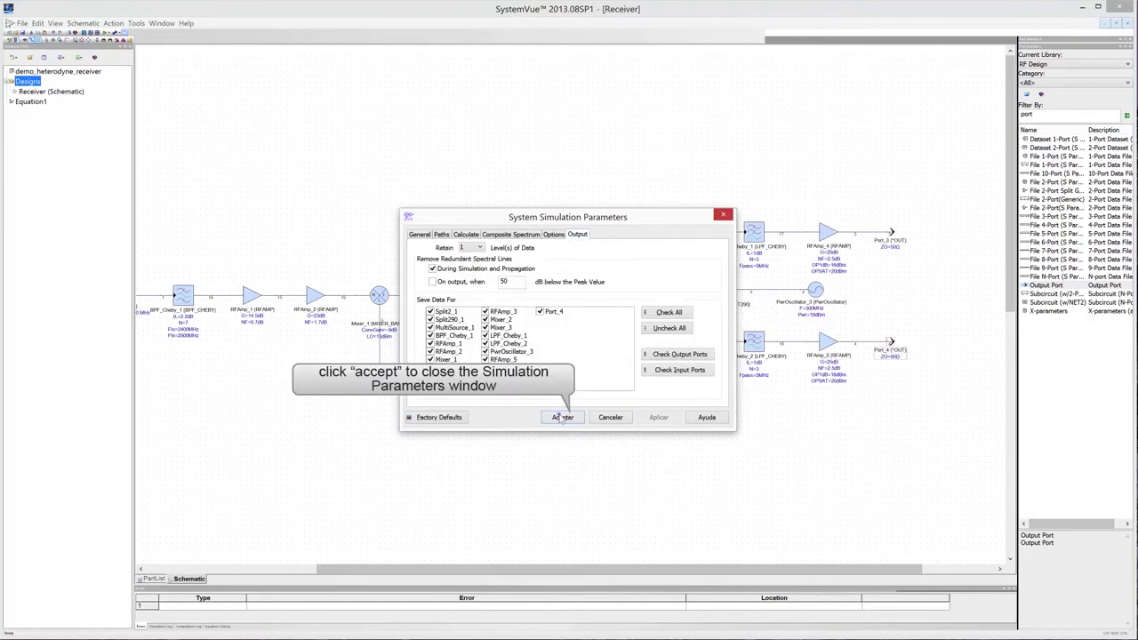
left_click(562, 417)
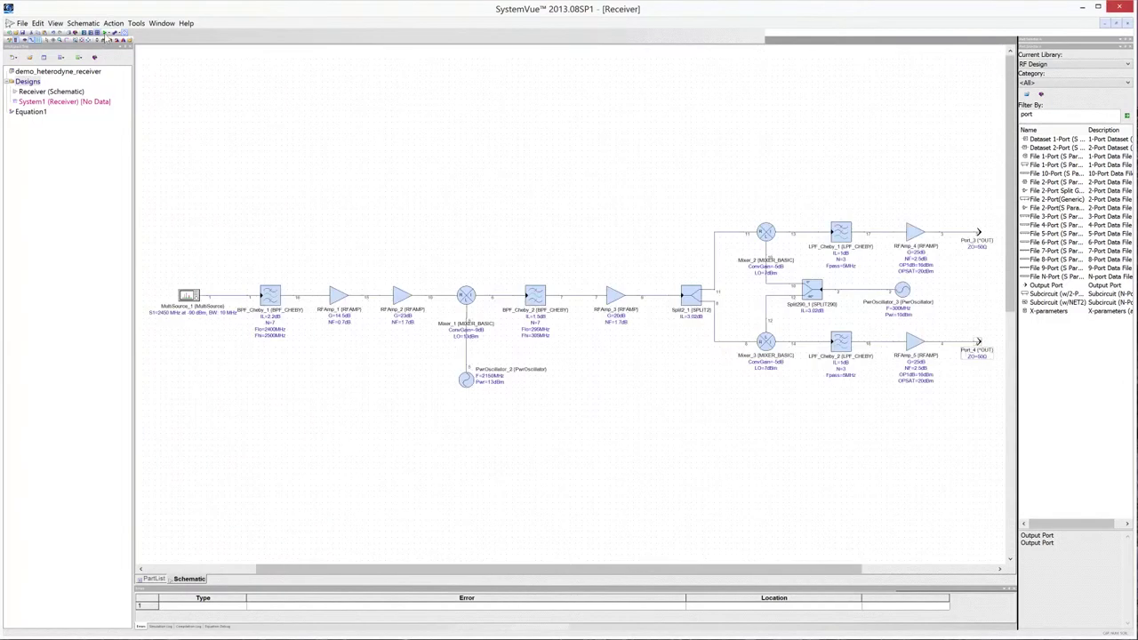
left_click(105, 33)
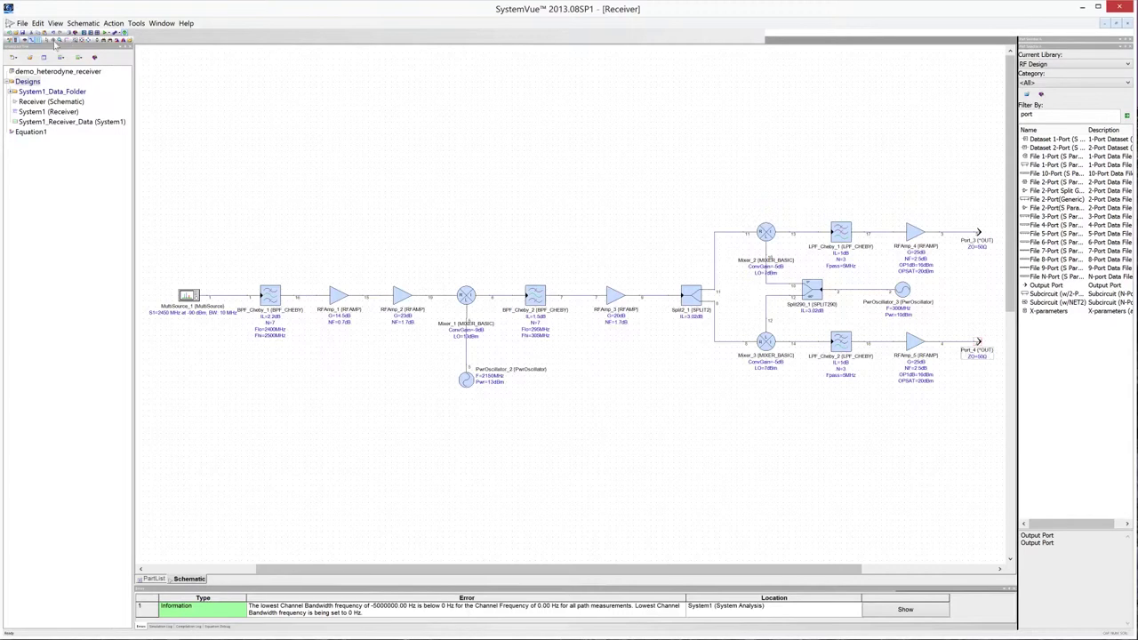
Add a folder named Graphs inside the Designs folder.
right_click(27, 82)
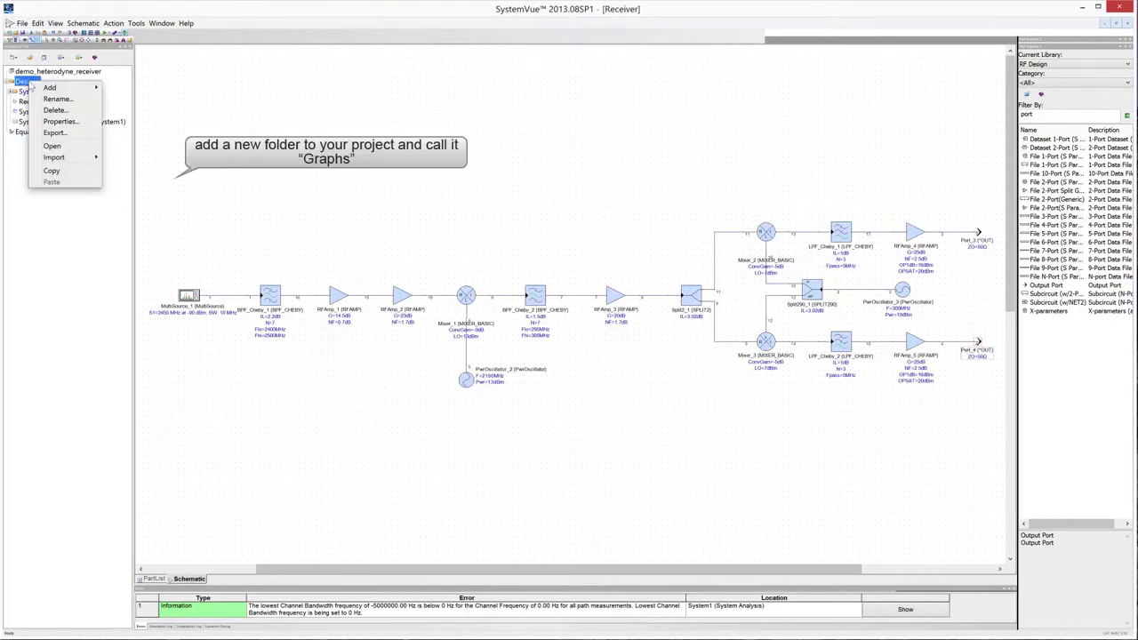
left_click(133, 183)
type("Graphs")
key("Return")
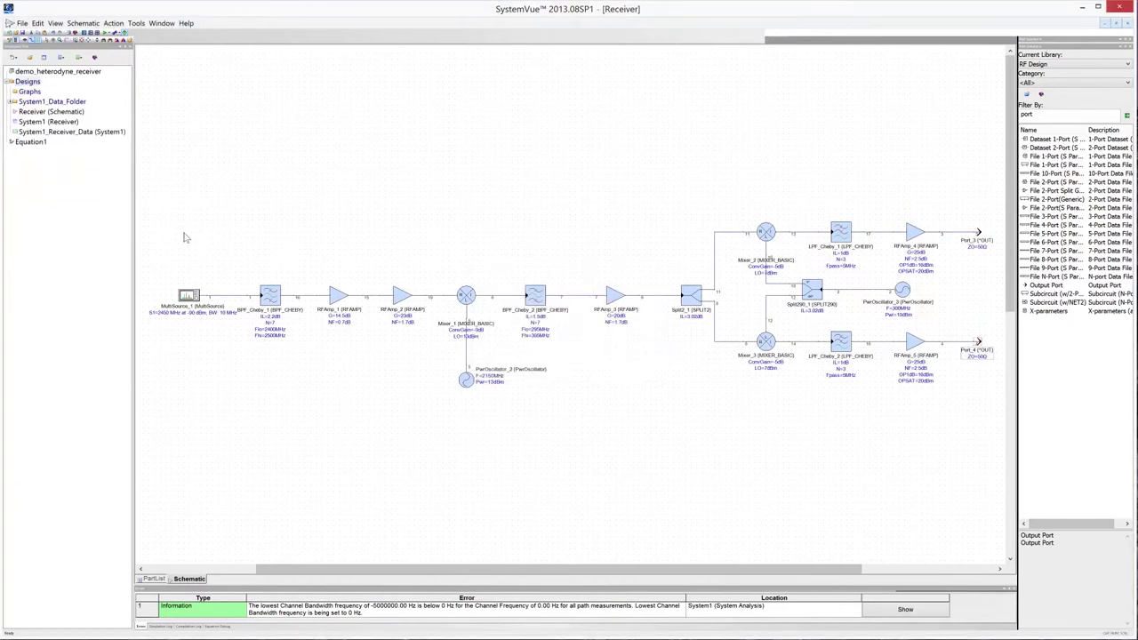
Add a spectrum graph to the Graphs folder that plots P3 from System1_Receiver_Data.
right_click(30, 92)
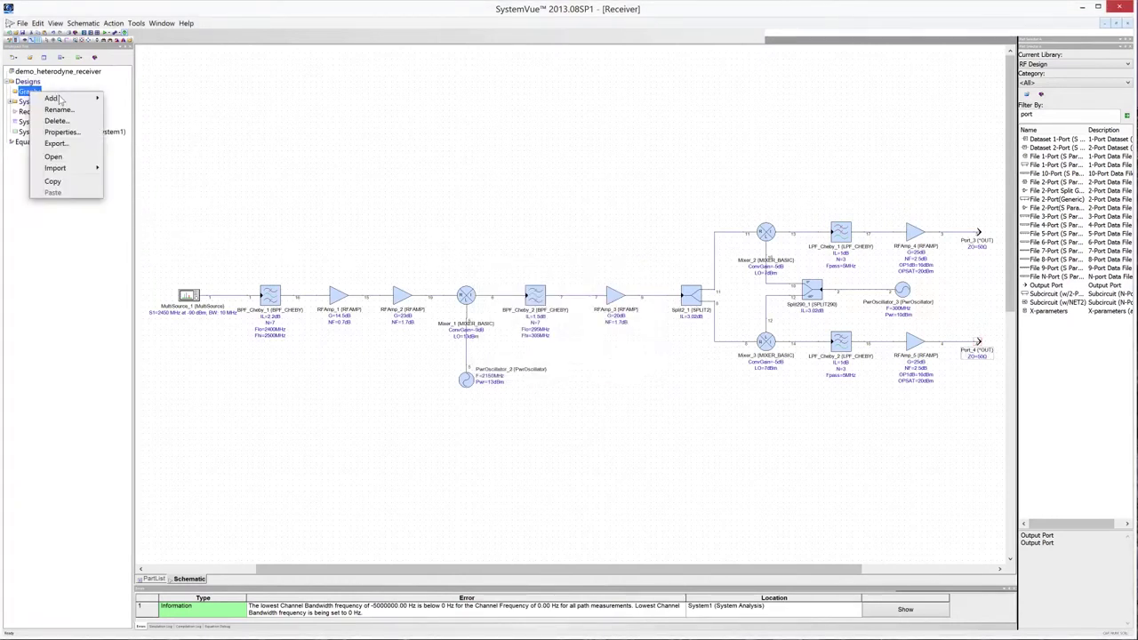
mouse_move(58, 99)
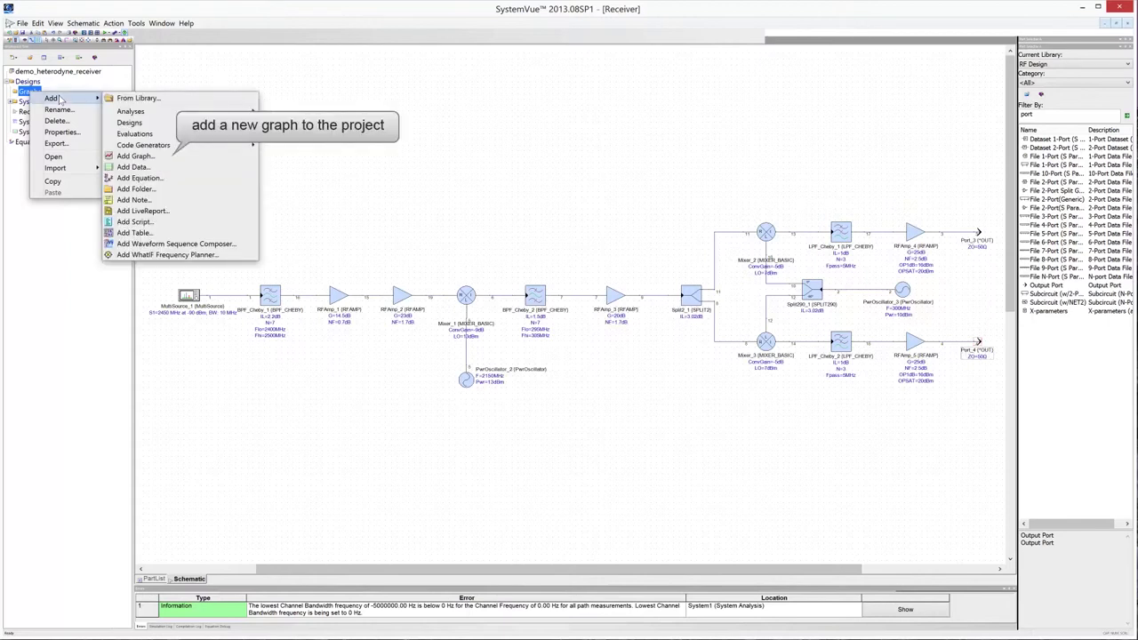
left_click(135, 156)
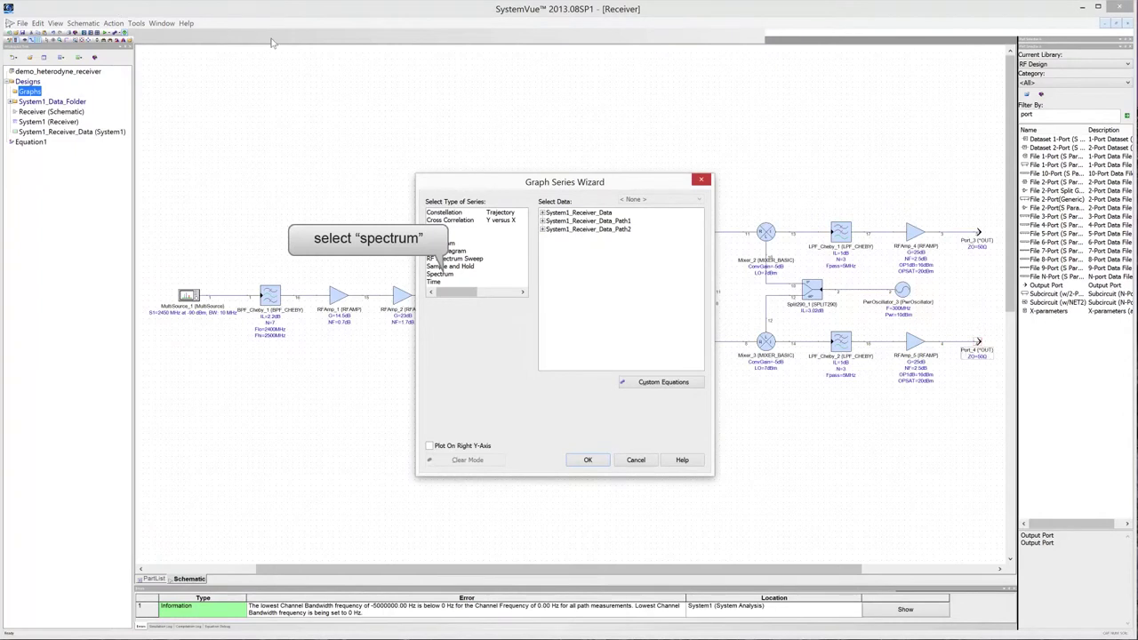
left_click(445, 275)
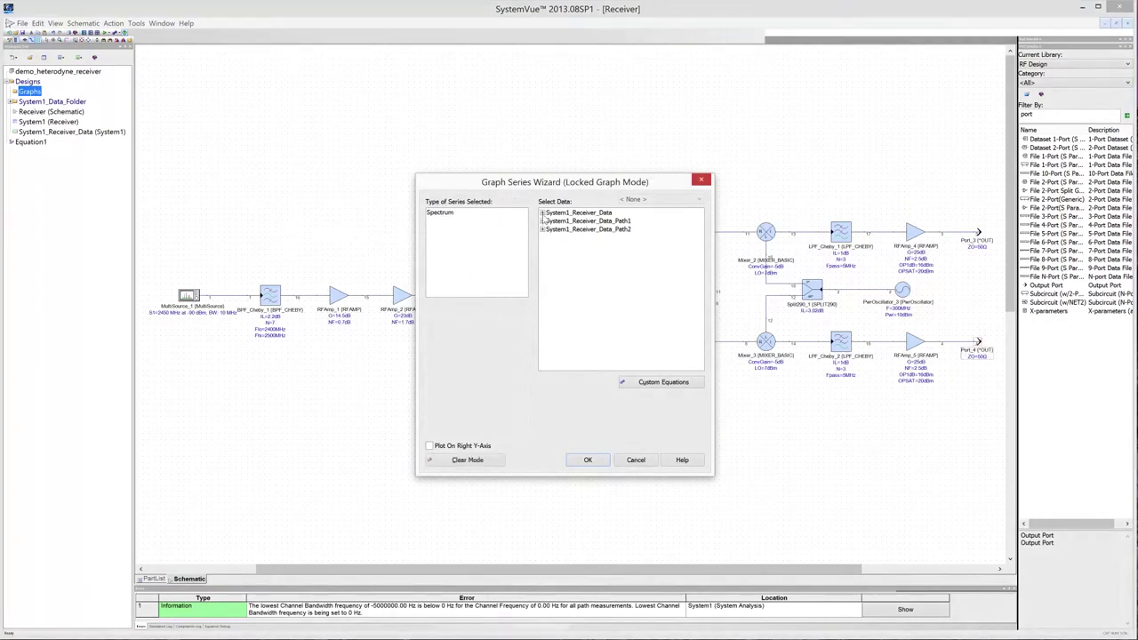
left_click(542, 214)
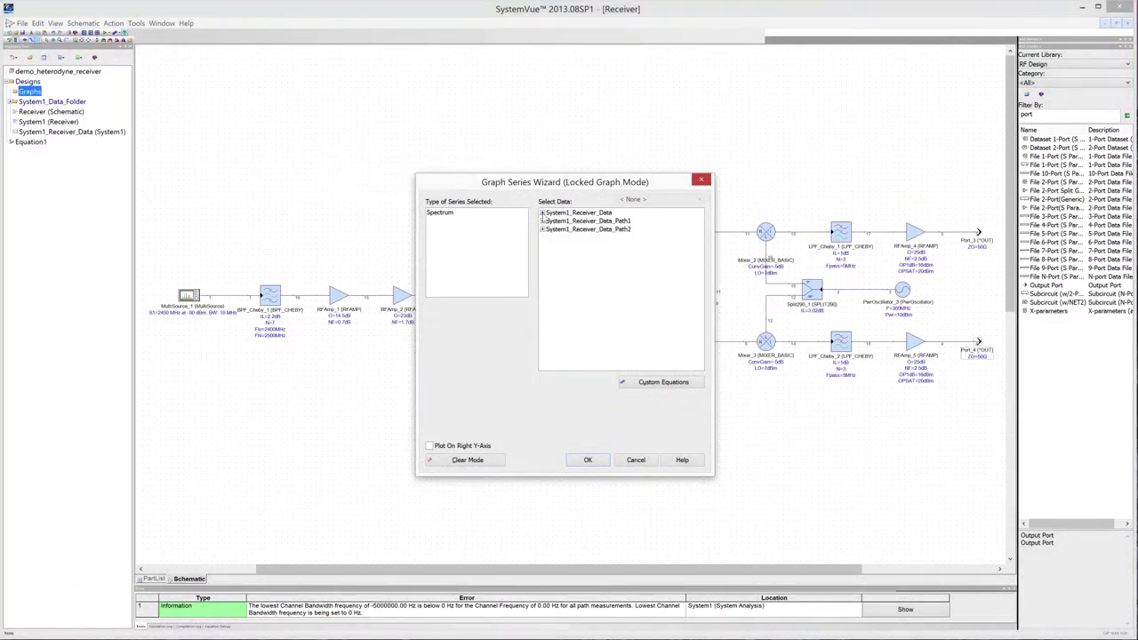
left_click(543, 215)
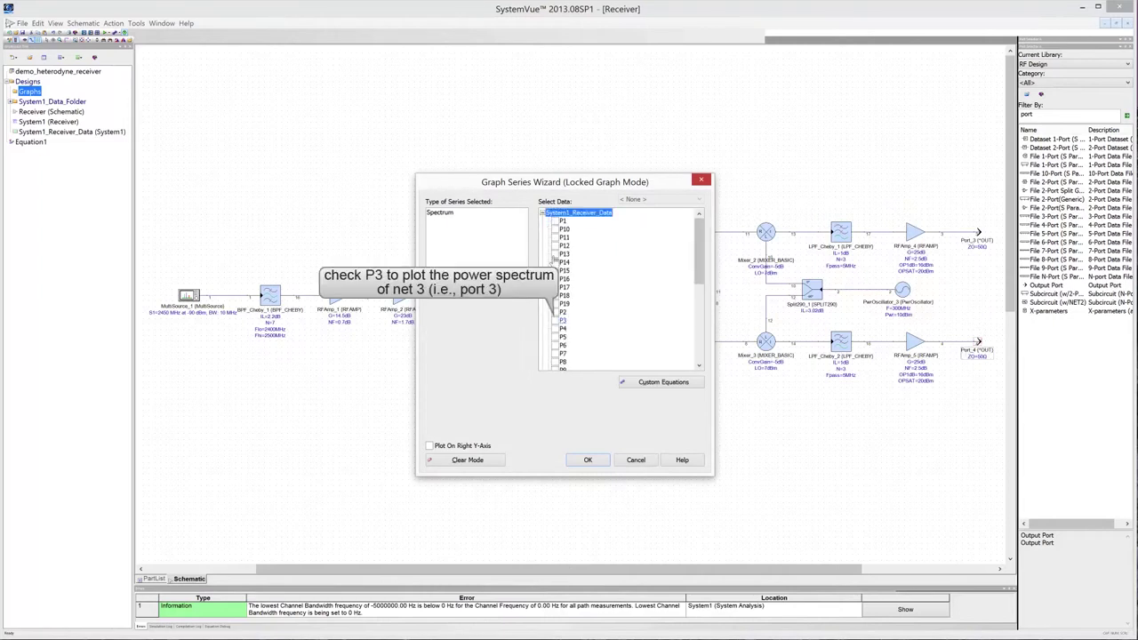
left_click(555, 321)
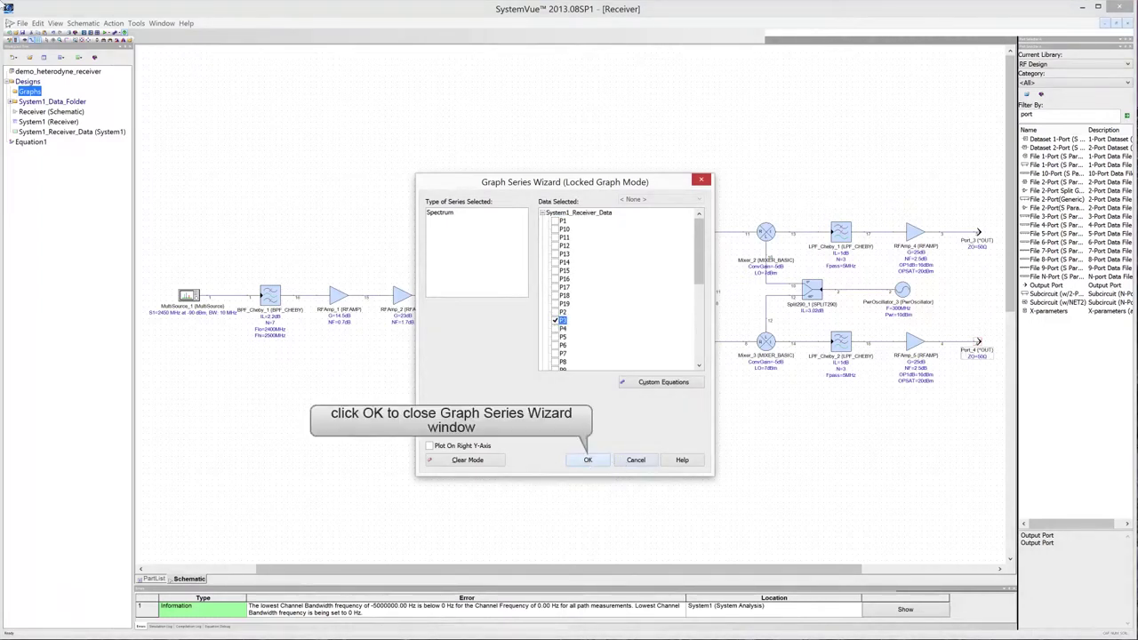
left_click(588, 461)
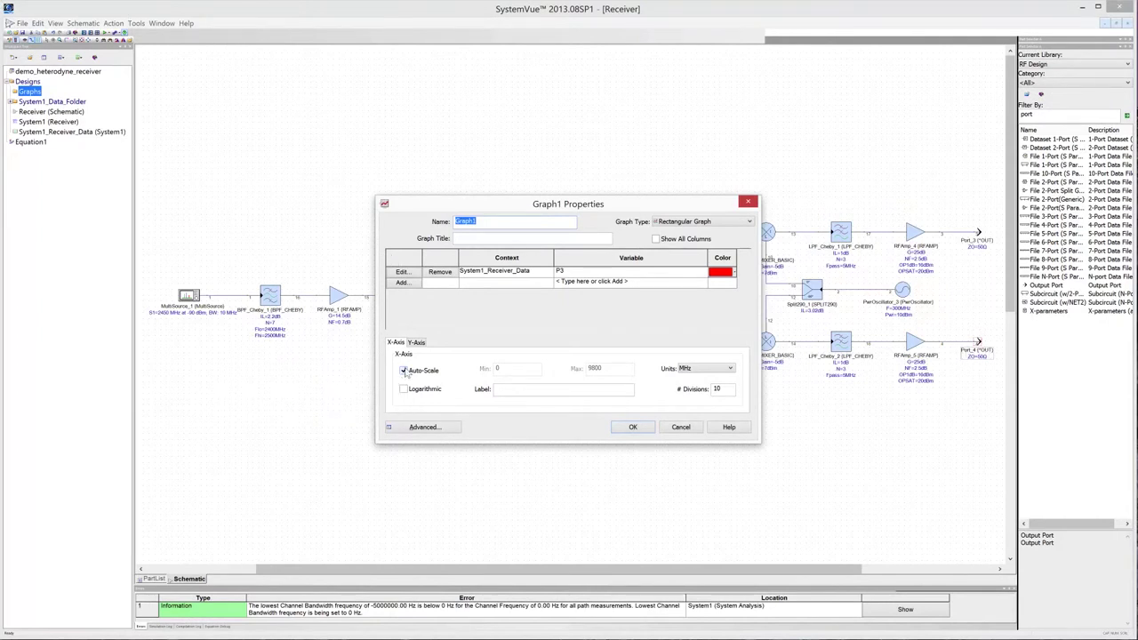
Turn off auto-scale for the graph's X-axis, set its maximum to 20 MHz and create the graph.
left_click(405, 370)
left_click(605, 370)
left_click_drag(604, 370, 569, 375)
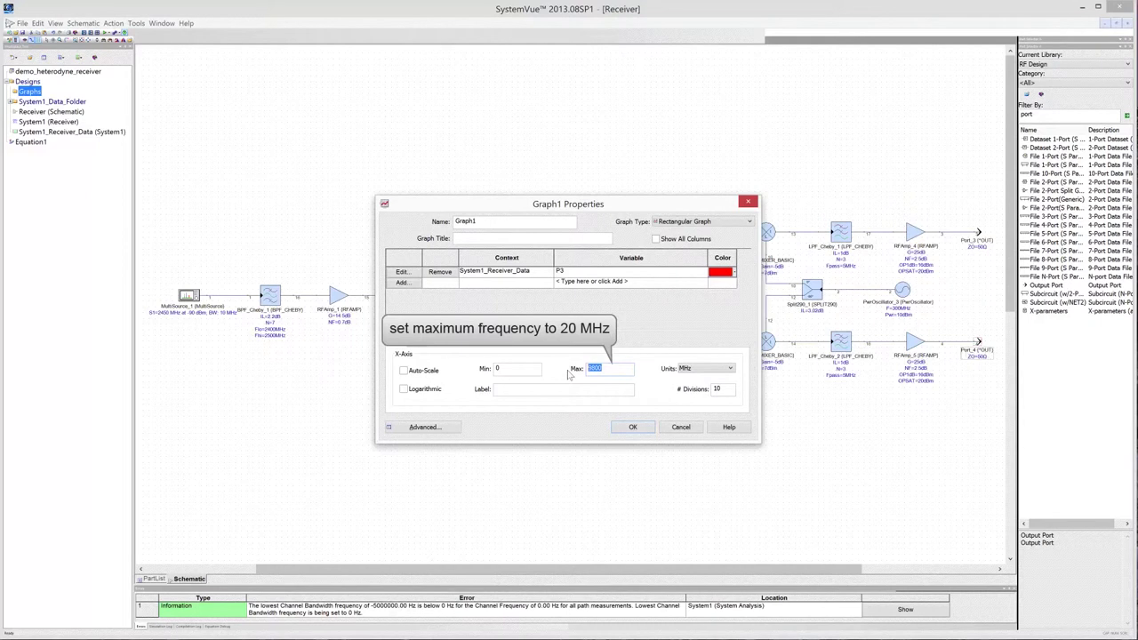
type("20")
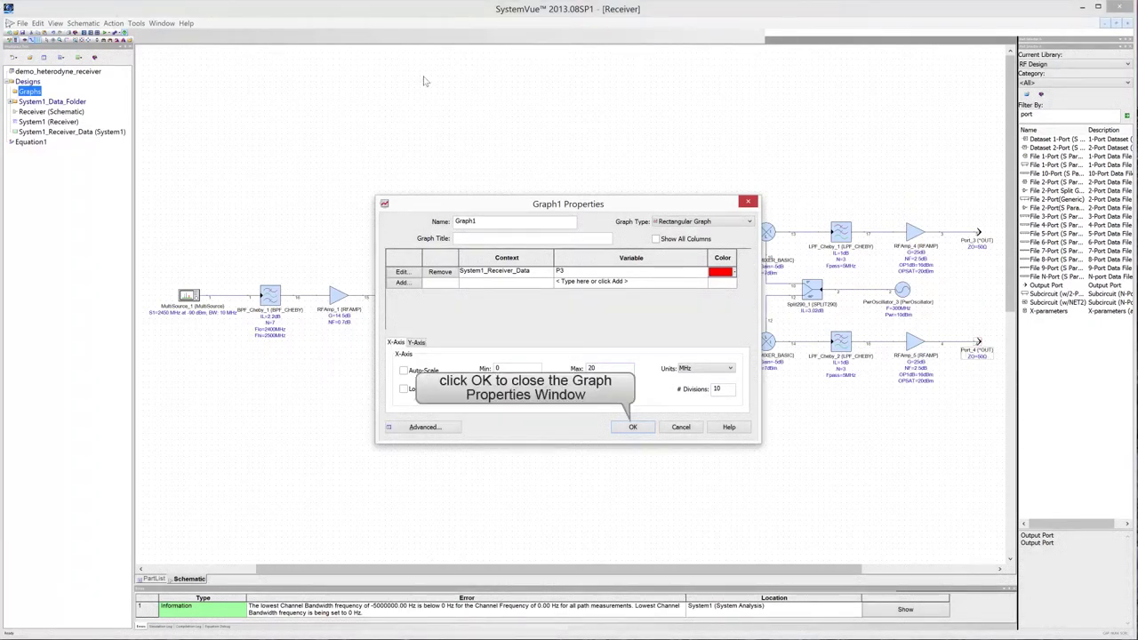
left_click(633, 427)
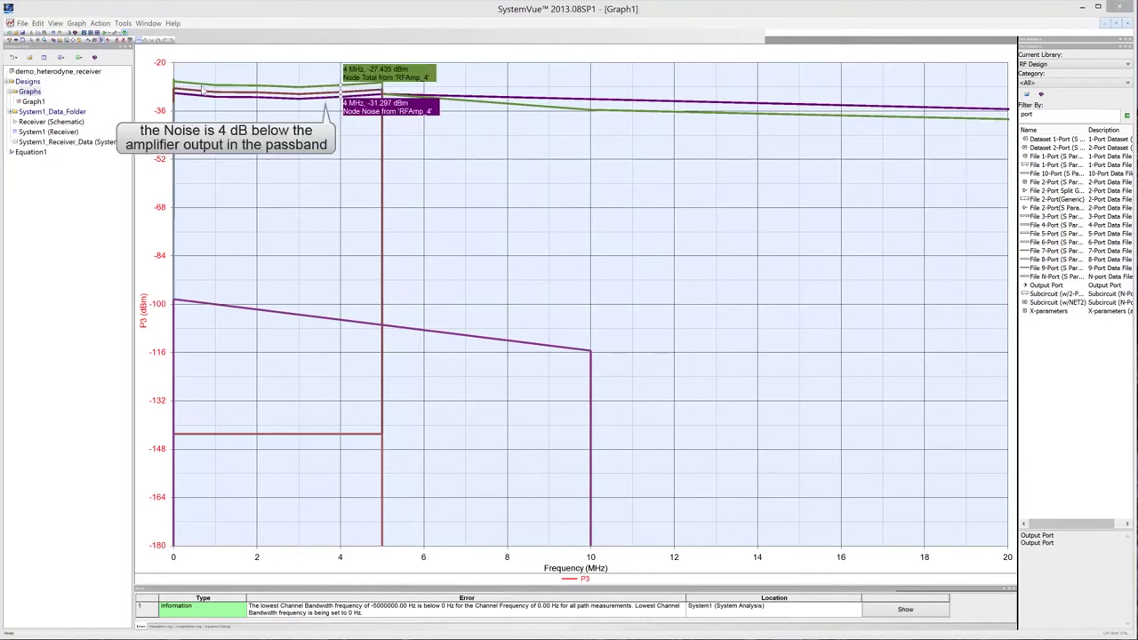
Set both the name and the title of Graph1 to "Output Power Spectrum" in its graph properties.
left_click(33, 102)
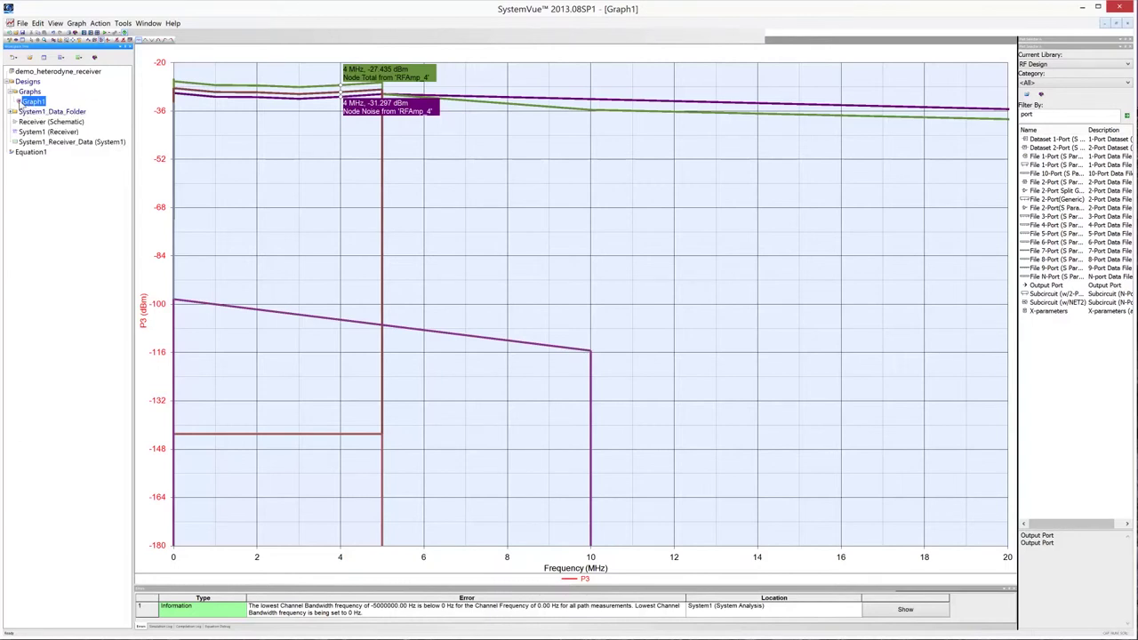
right_click(283, 174)
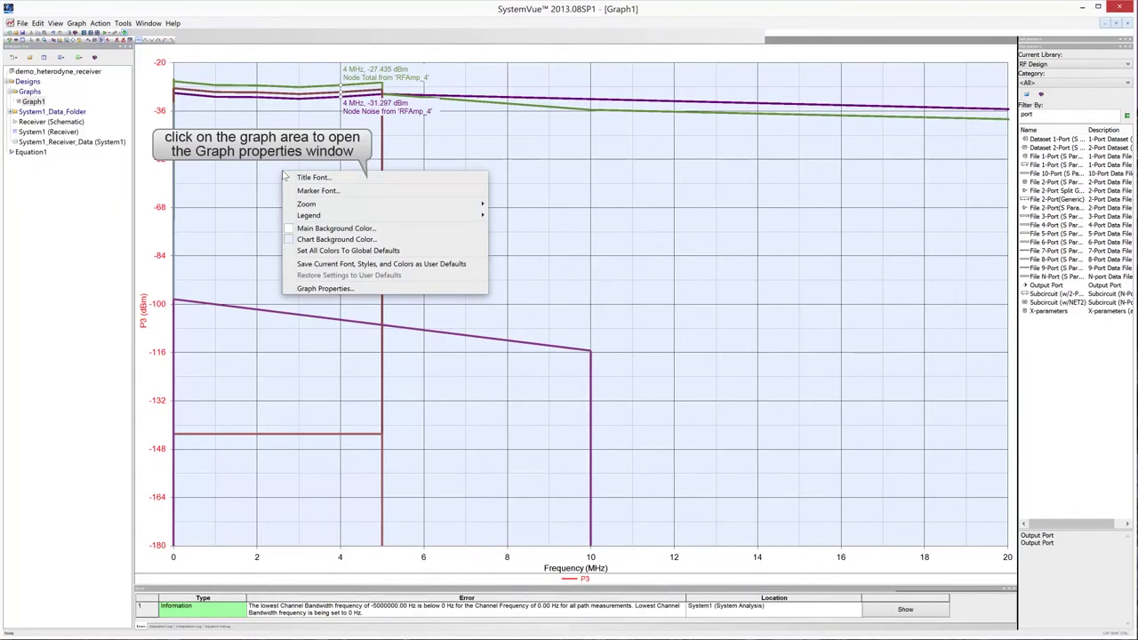
left_click(334, 289)
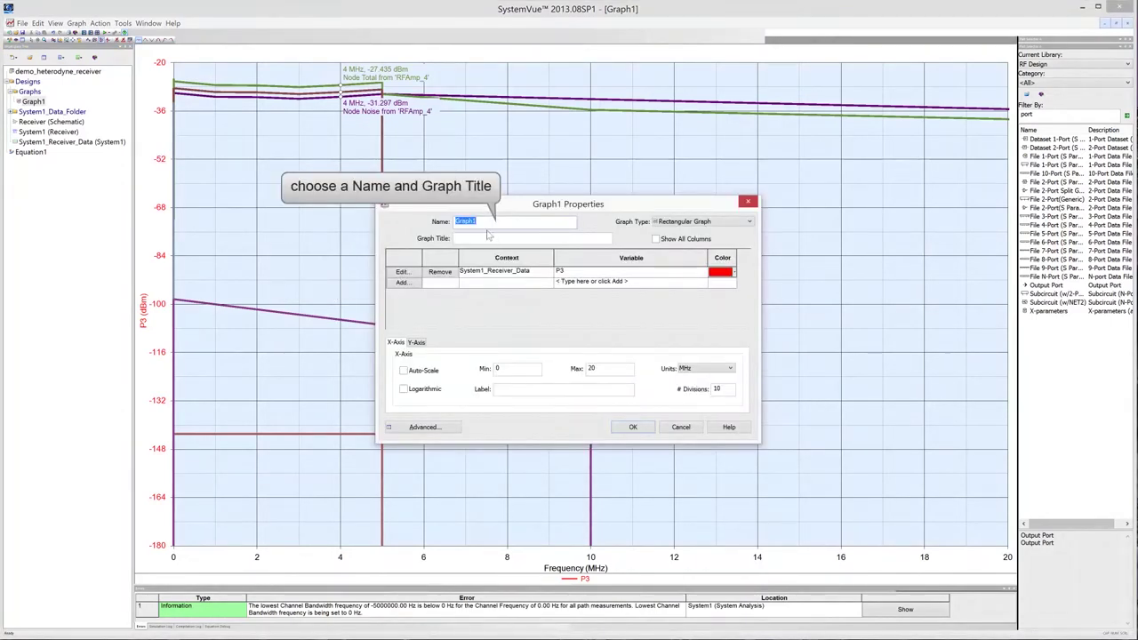
type("Output Power Spectrum")
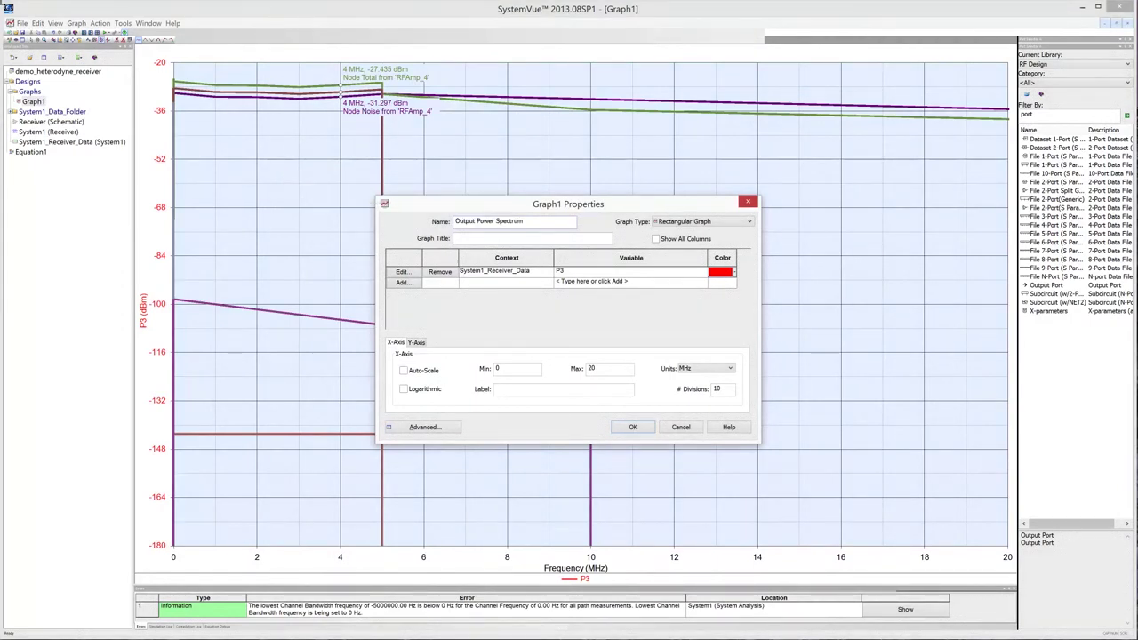
left_click(464, 236)
type("Output Power Spectrum")
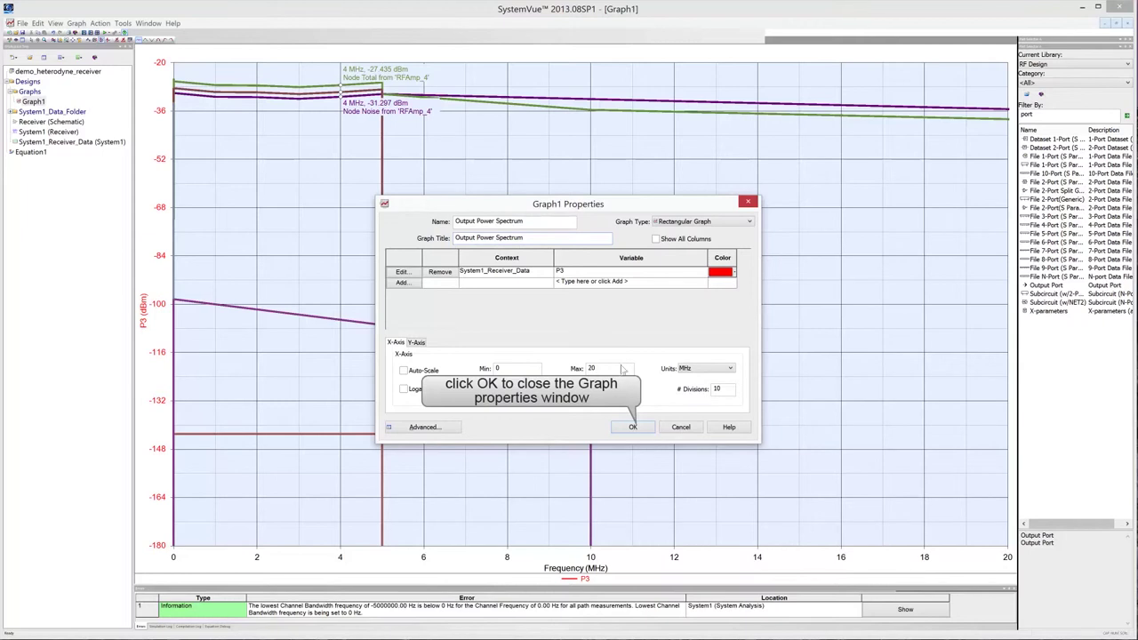
left_click(632, 427)
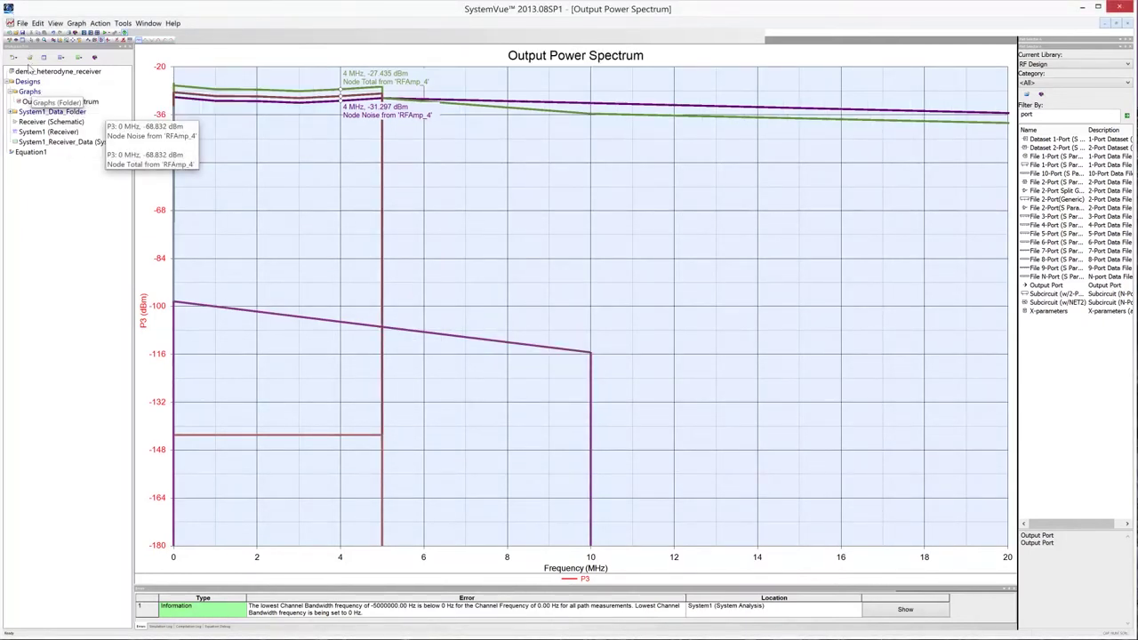
Add a level diagram graph to the Graphs folder that plots CGAIN from System1_Receiver_Data_Path1.
right_click(30, 91)
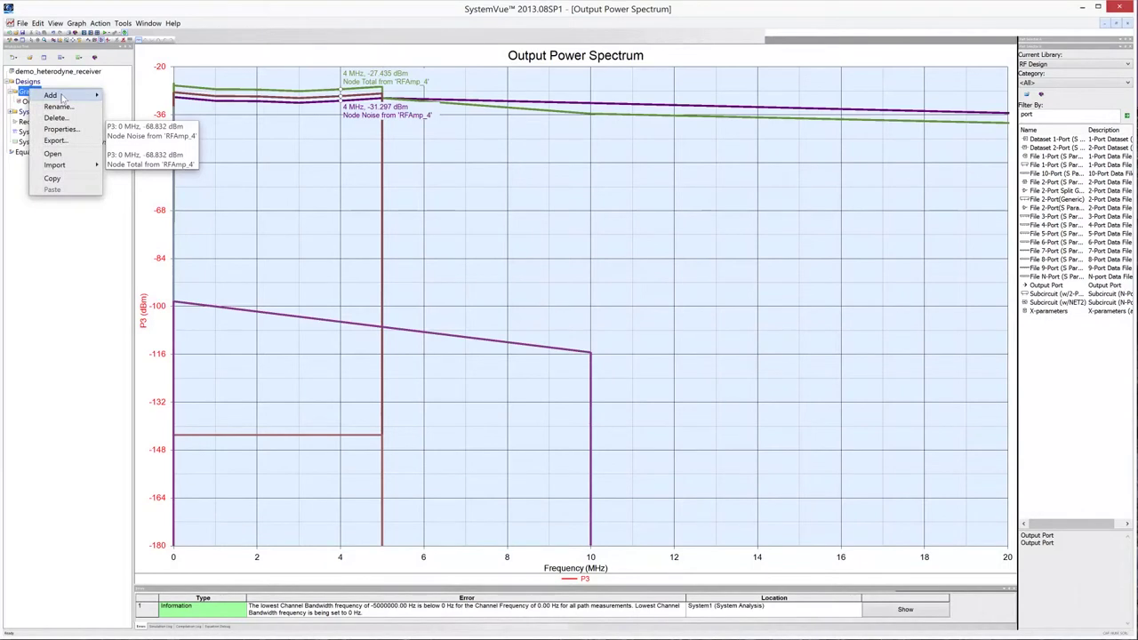
mouse_move(62, 97)
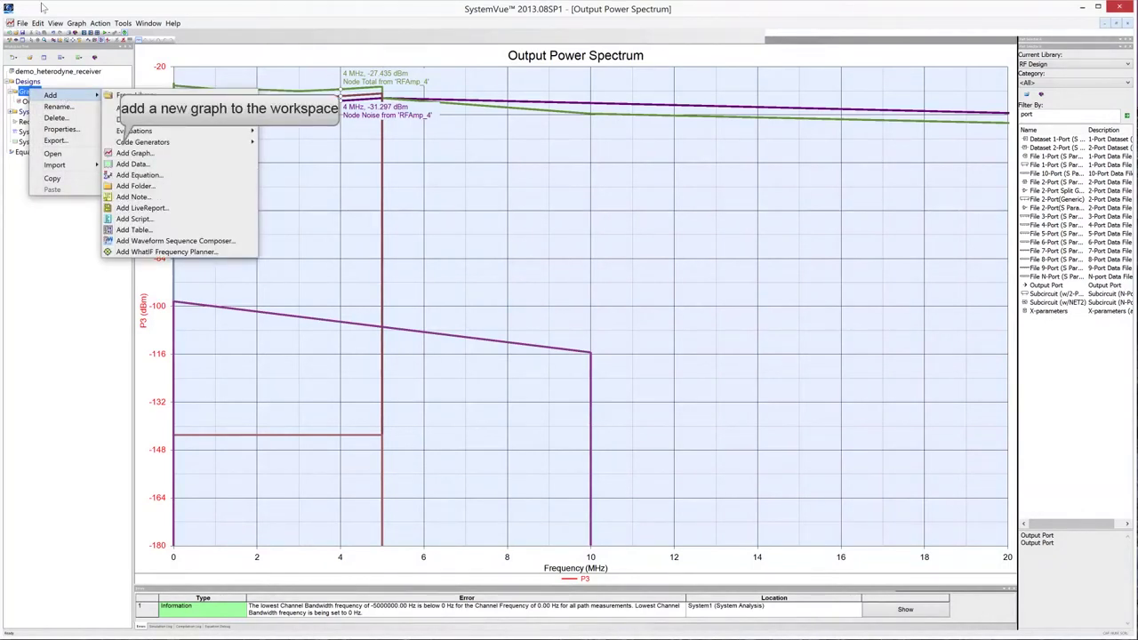
left_click(150, 154)
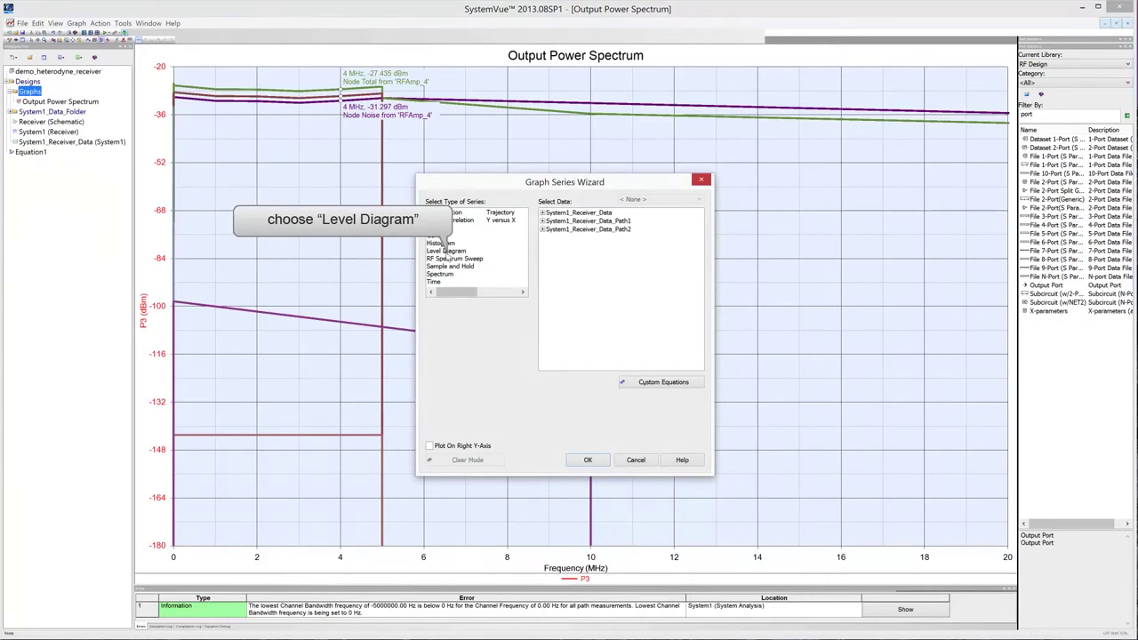
double_click(446, 251)
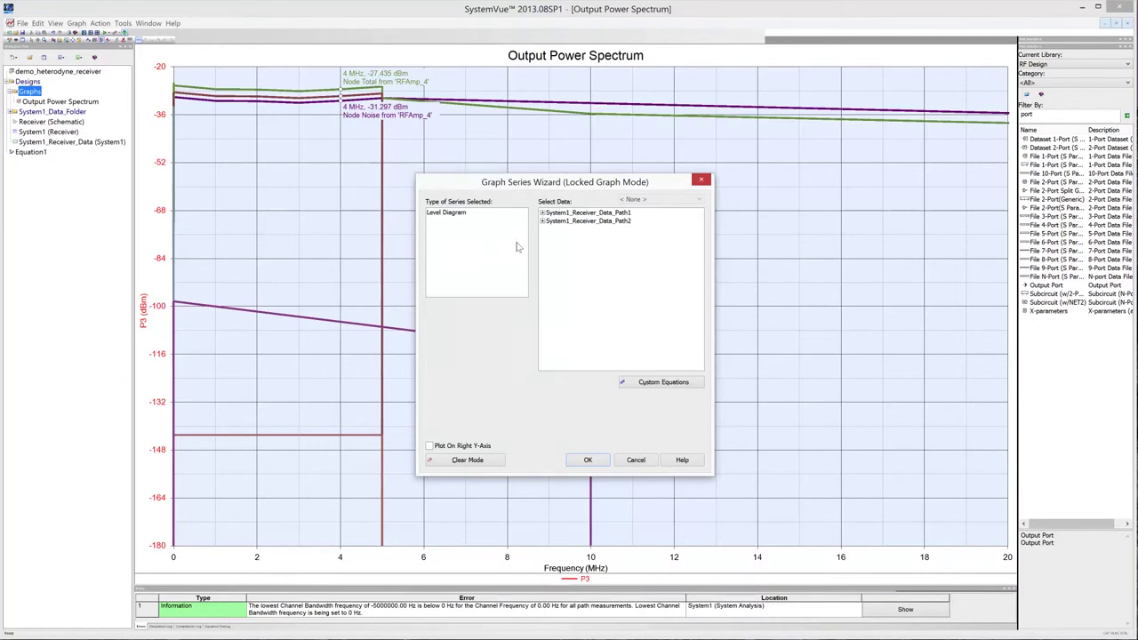
left_click(542, 214)
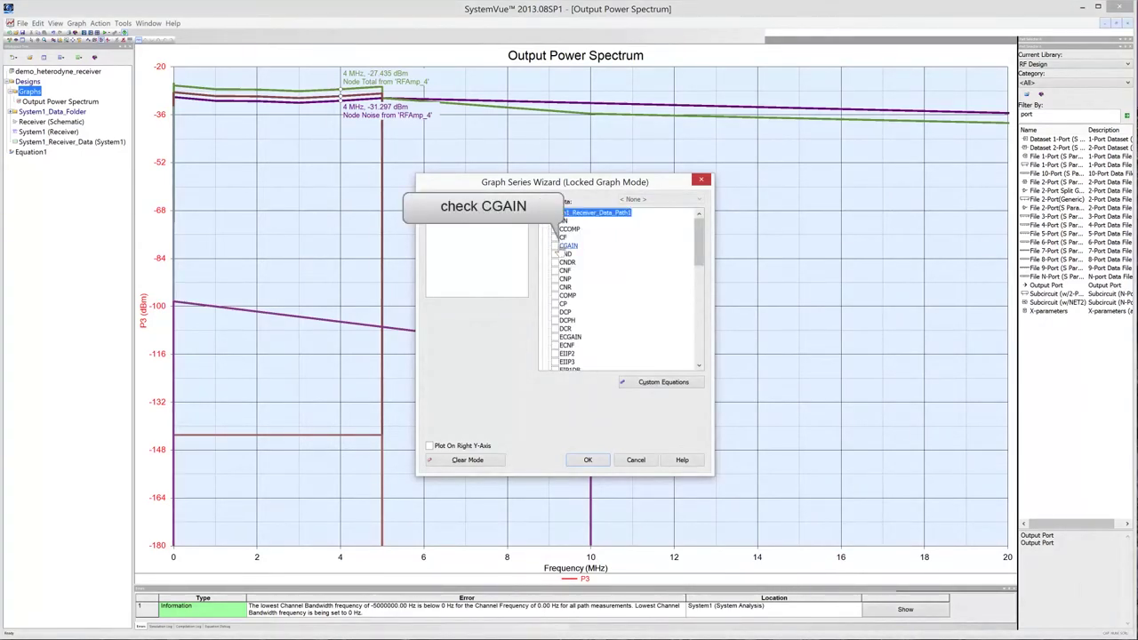
left_click(555, 246)
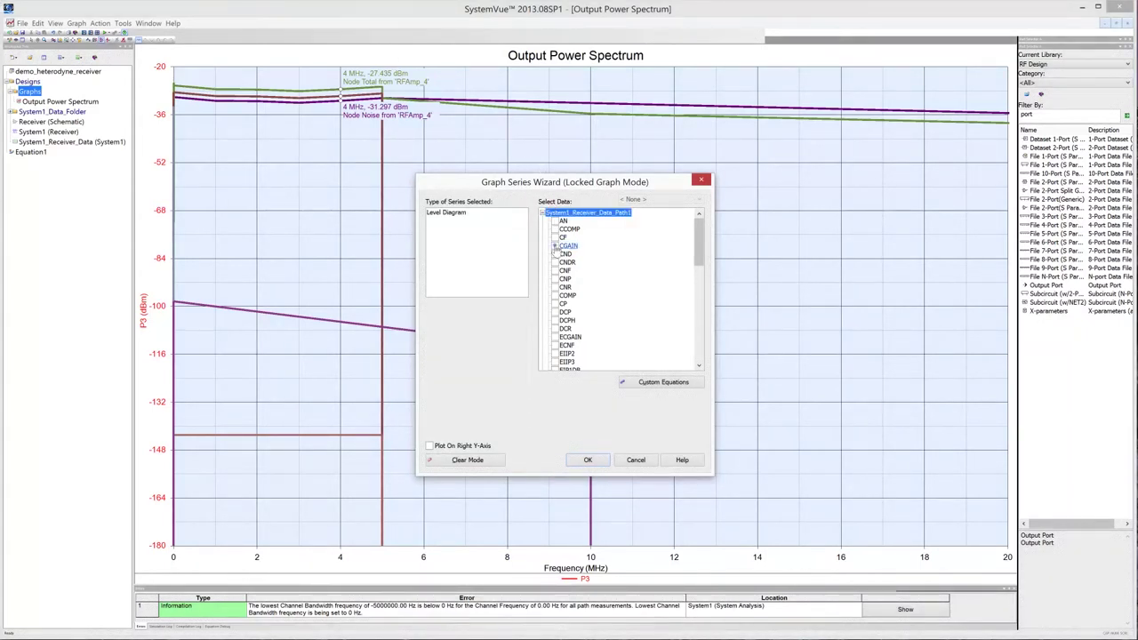
left_click(554, 245)
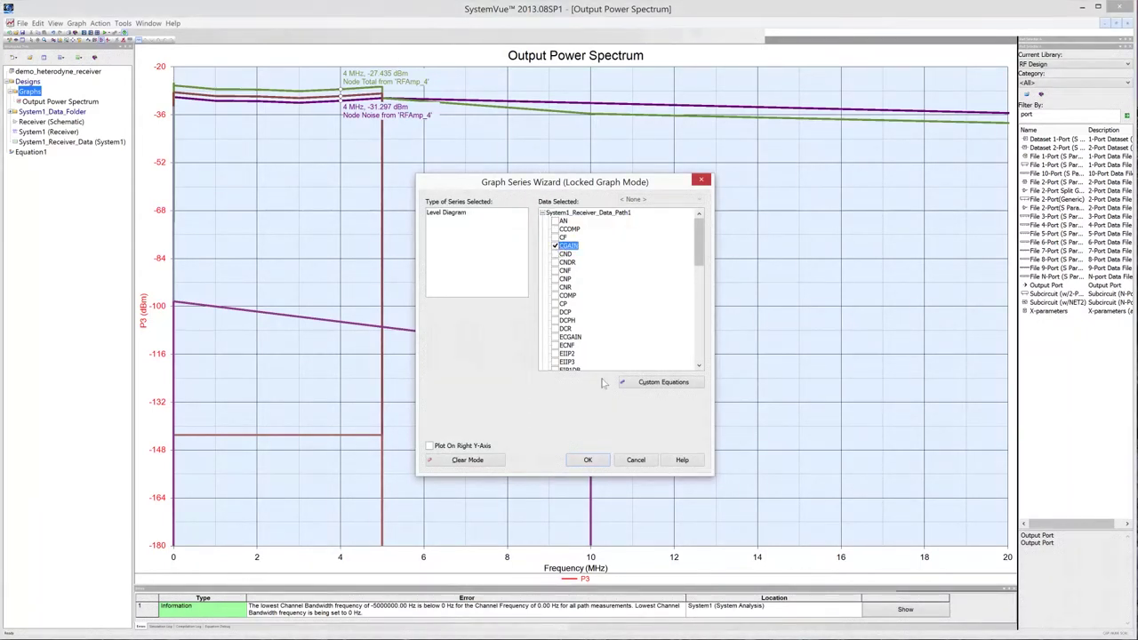
left_click(588, 461)
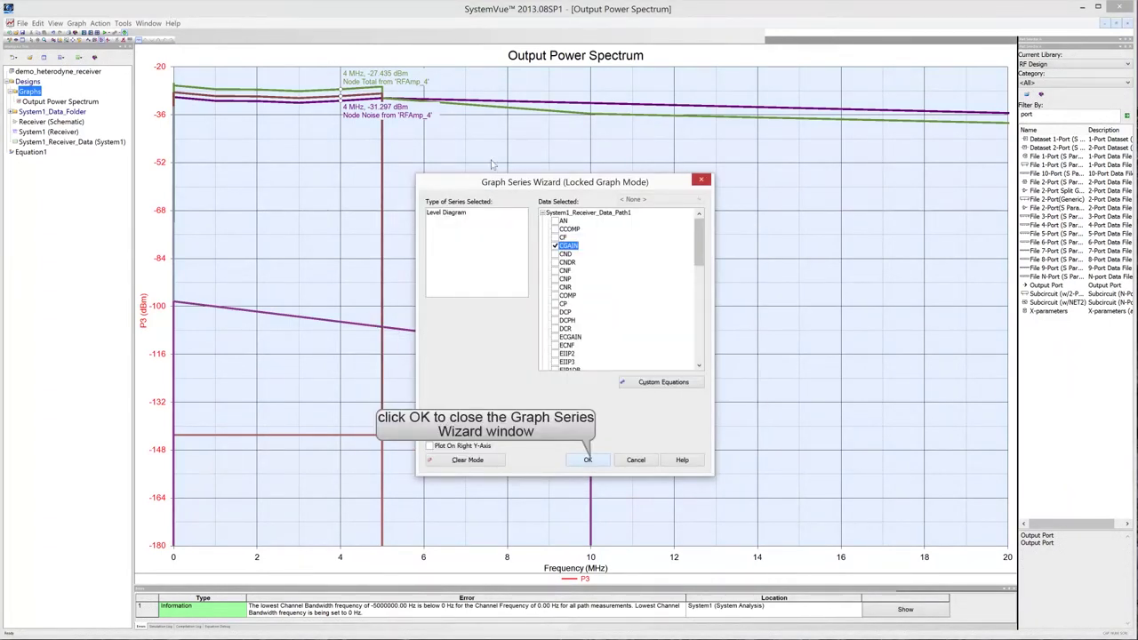
left_click(588, 460)
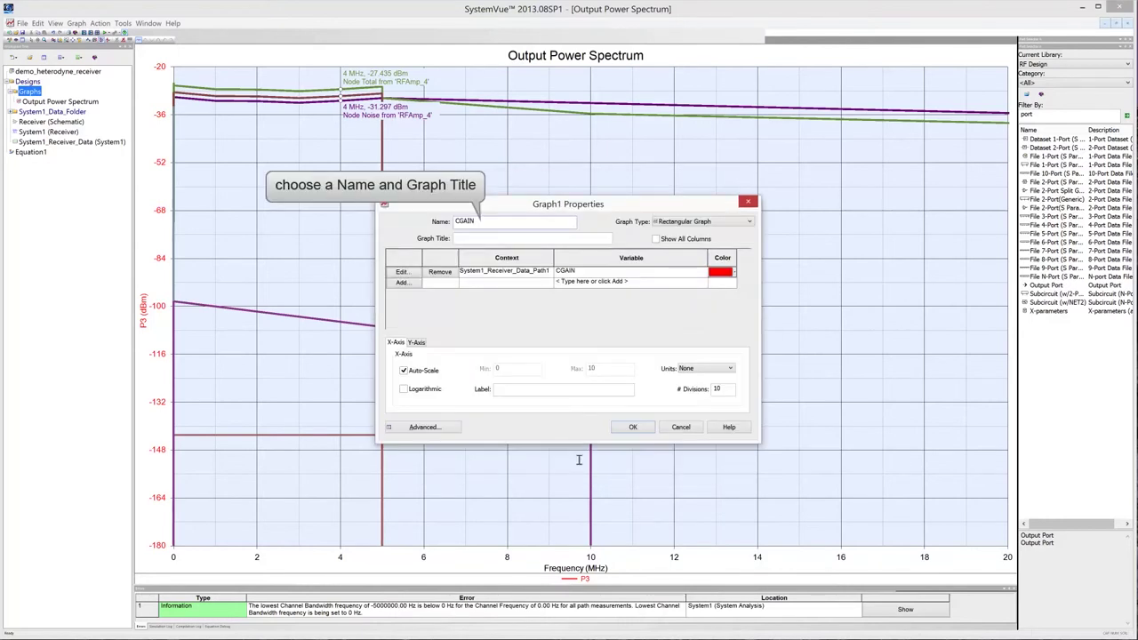
Name the new gain graph CGAIN, title it "Cascaded Gain" and create it.
left_click(492, 237)
type("Cascaded Gain")
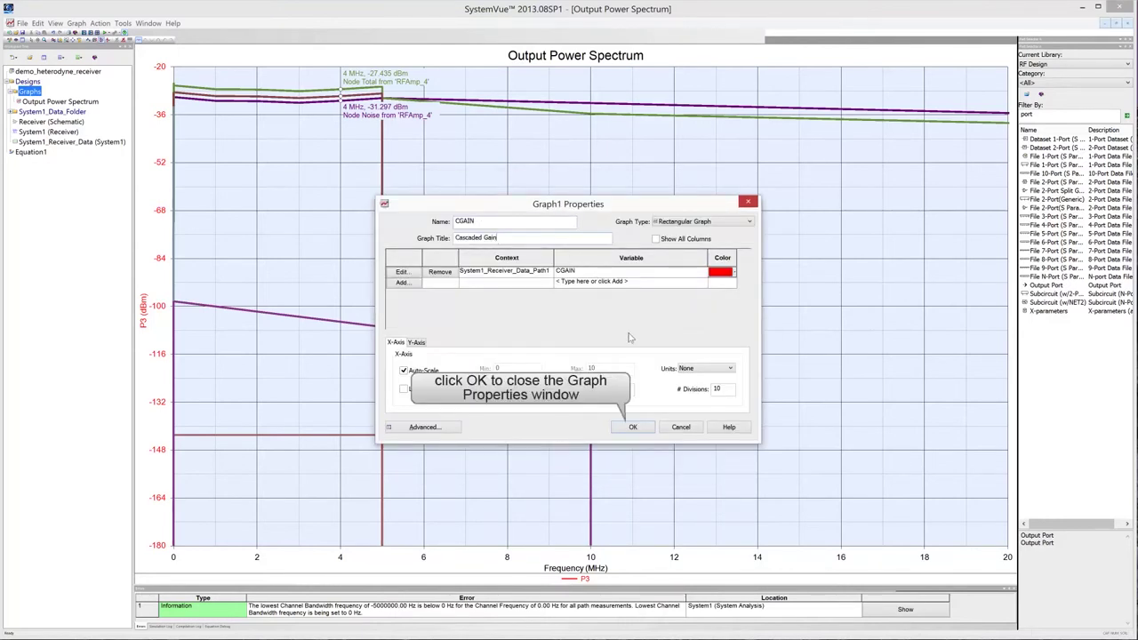
left_click(633, 428)
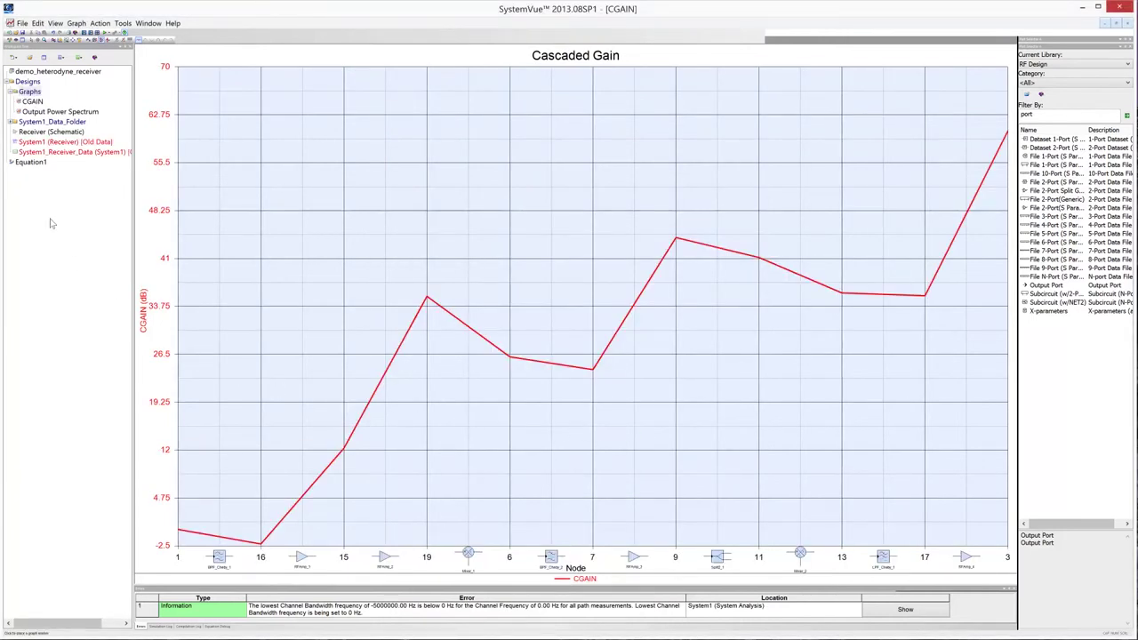
Add a level diagram graph to the Graphs folder that plots CNDR from System1_Receiver_Data_Path1.
right_click(24, 92)
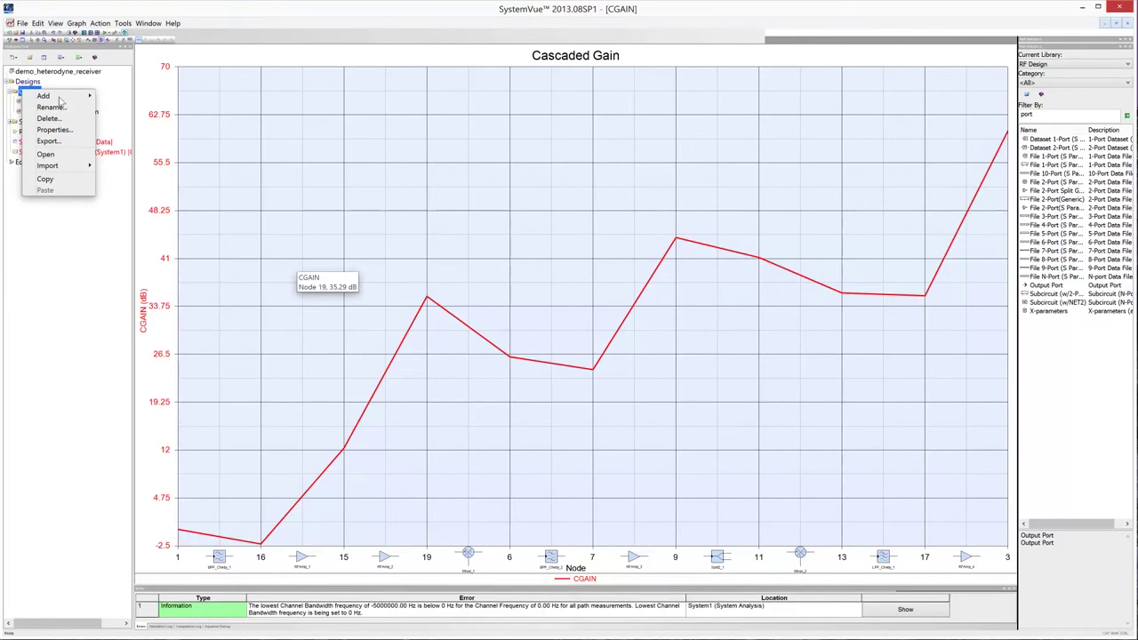
mouse_move(60, 96)
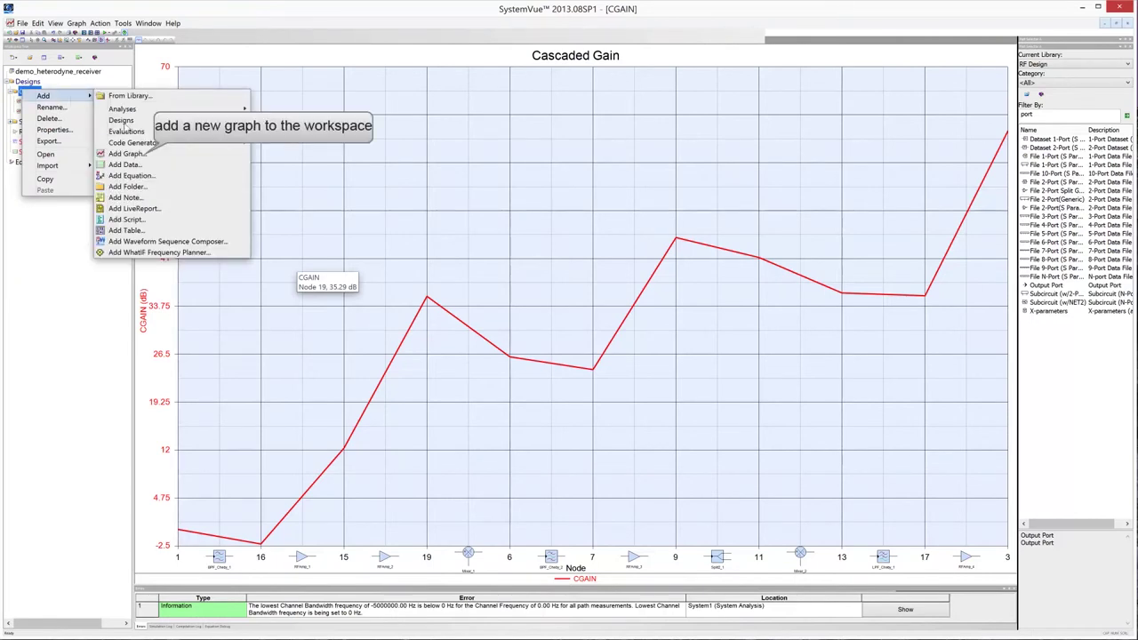
left_click(132, 154)
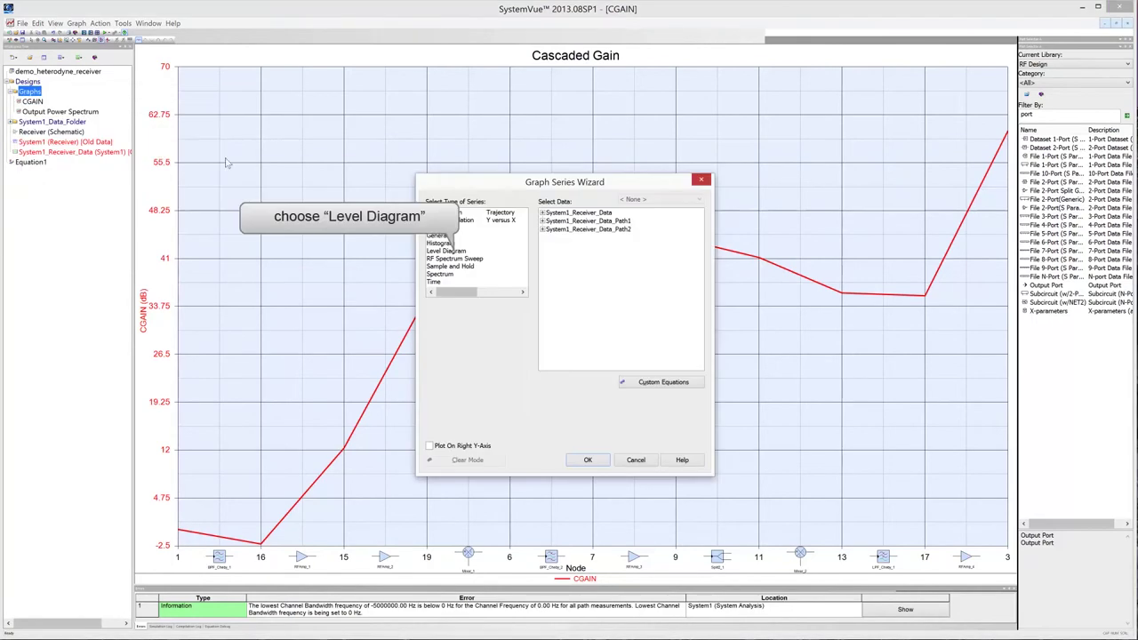
left_click(452, 252)
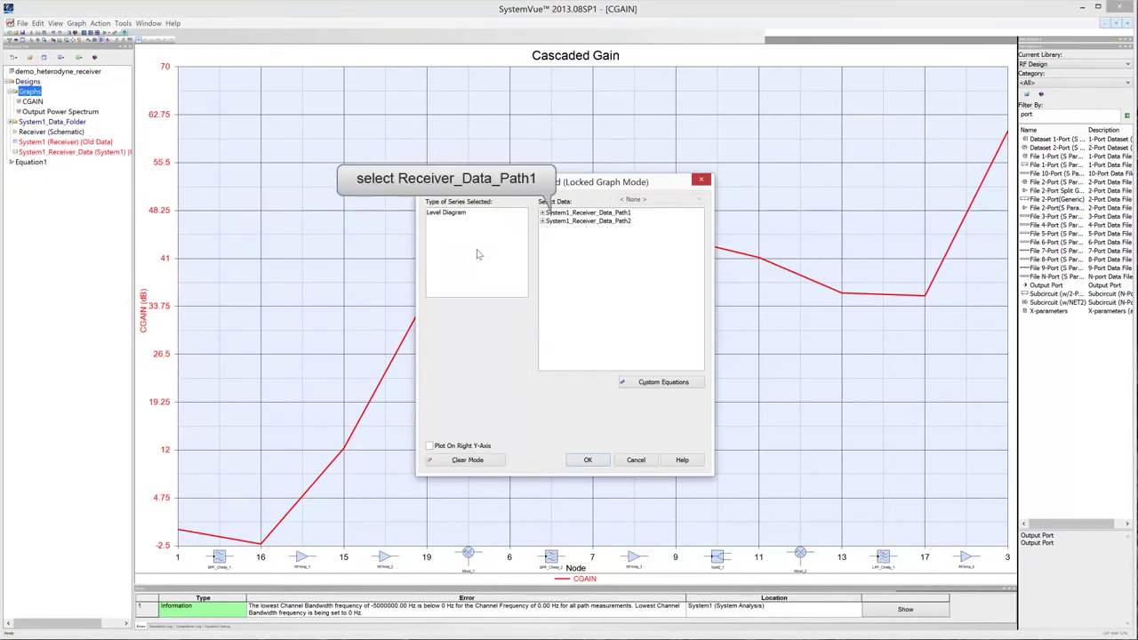
left_click(541, 214)
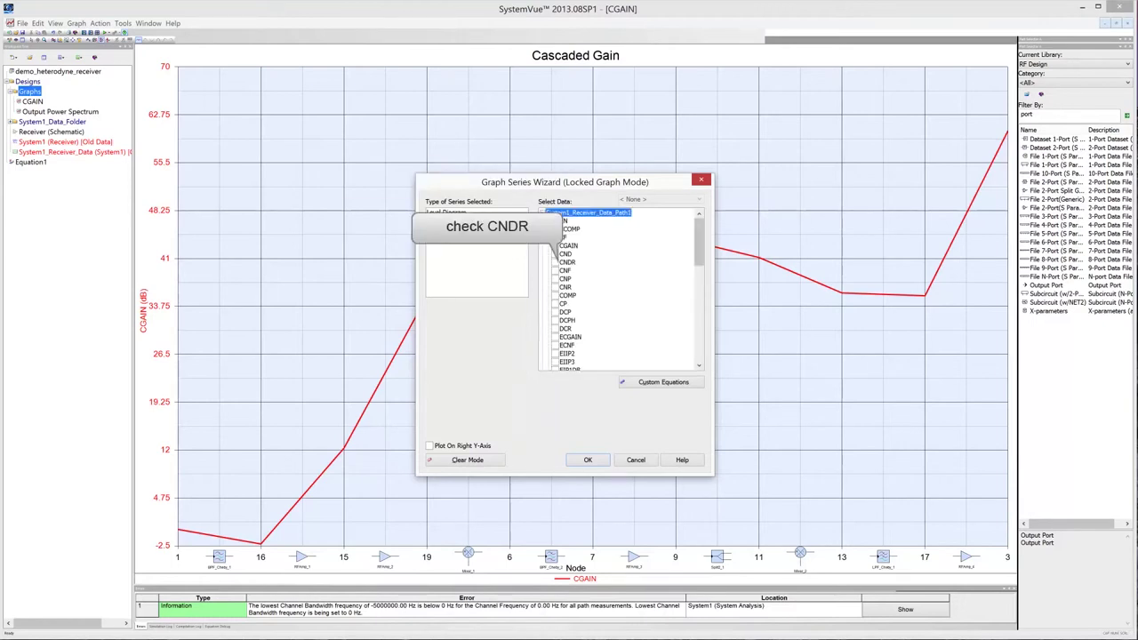
left_click(555, 262)
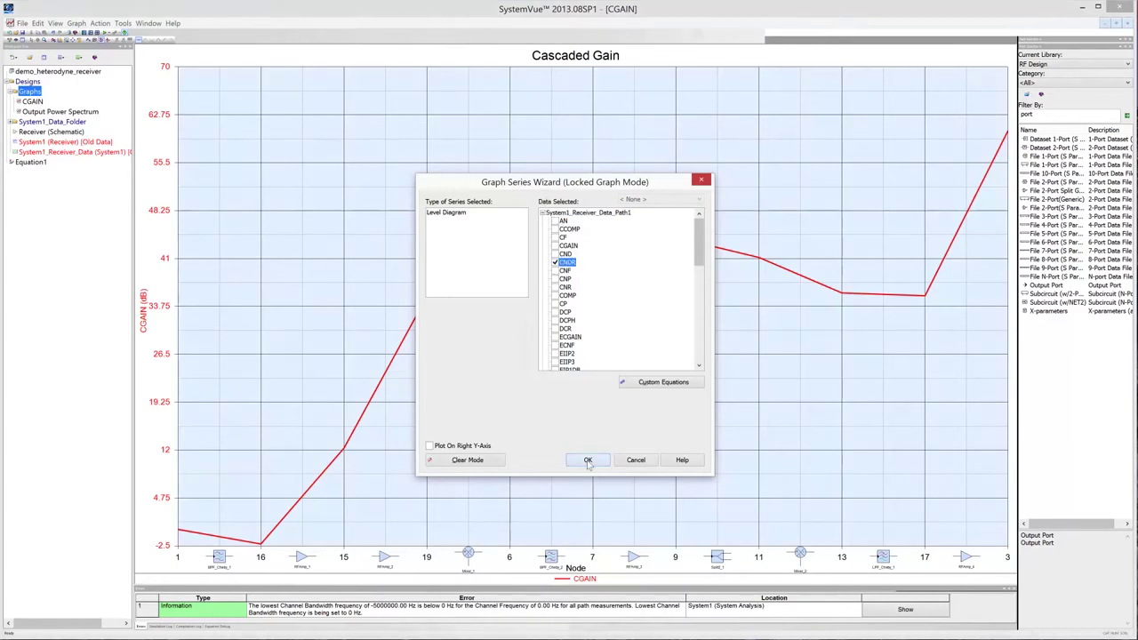
left_click(588, 459)
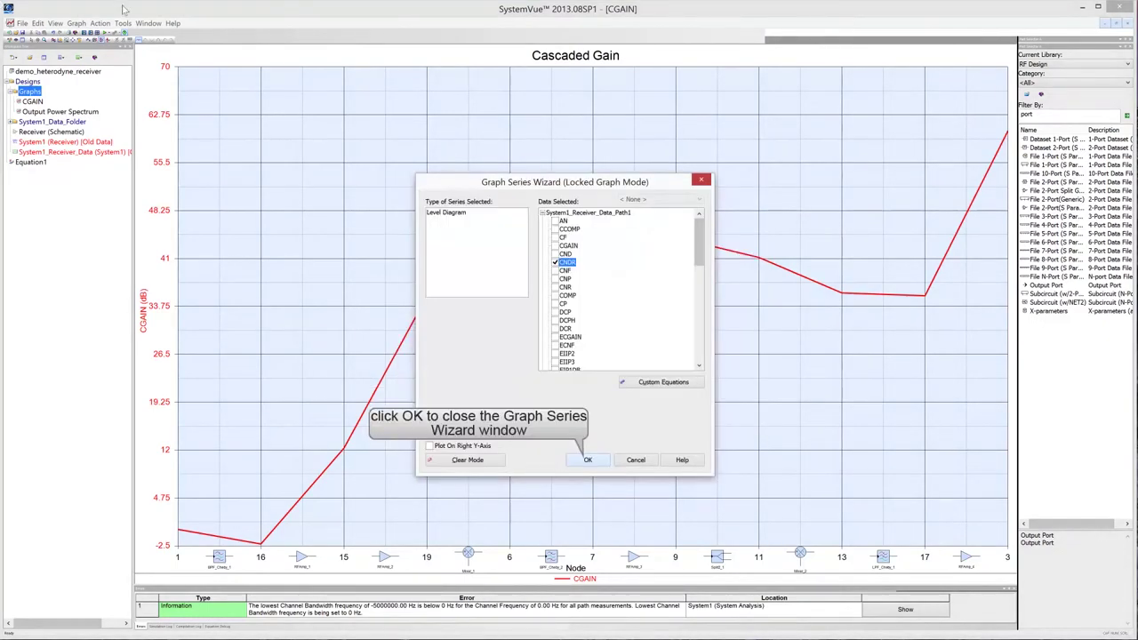
left_click(588, 460)
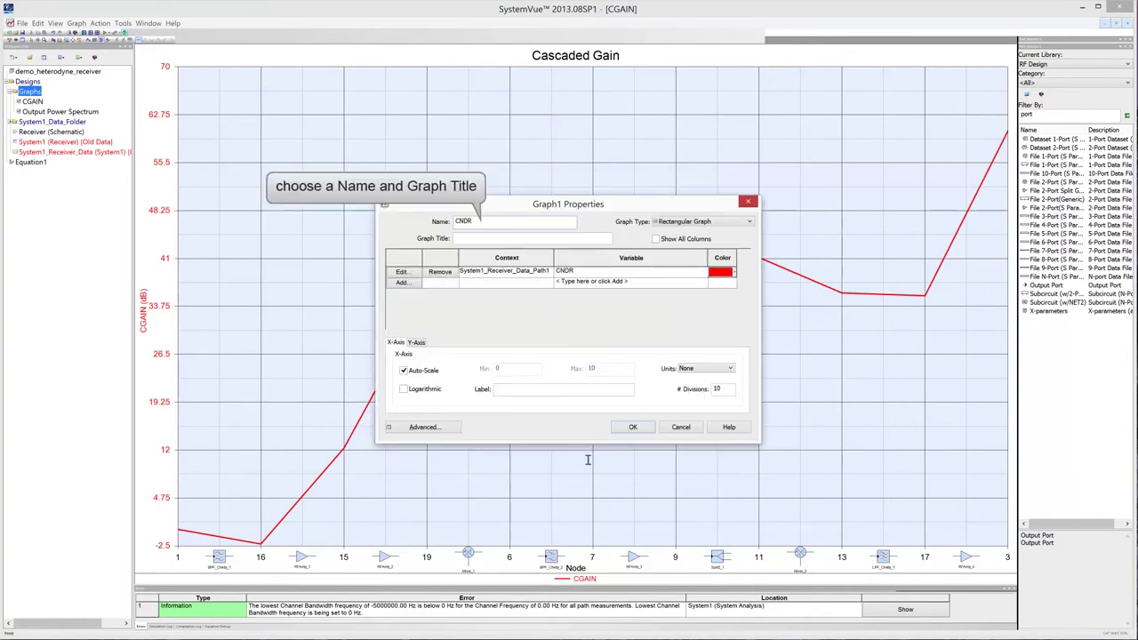
Name the new graph CNDR, title it "Carrier to Noise and Distortion Ratio" and create it.
left_click(518, 237)
type("Carrier to Noise and Distortion Ratio")
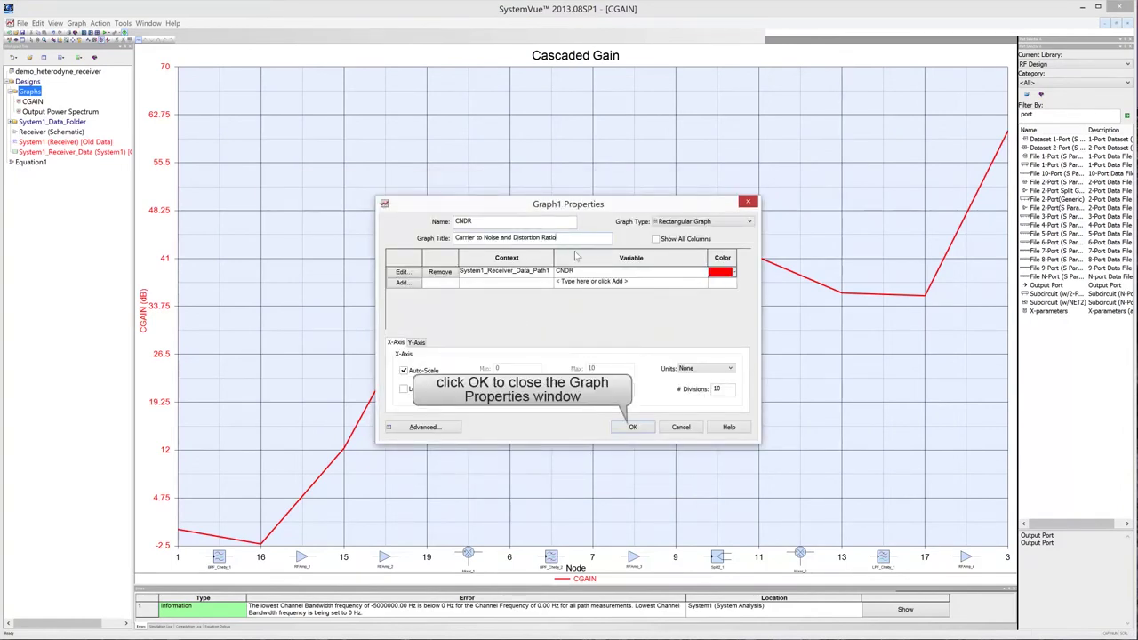
left_click(633, 427)
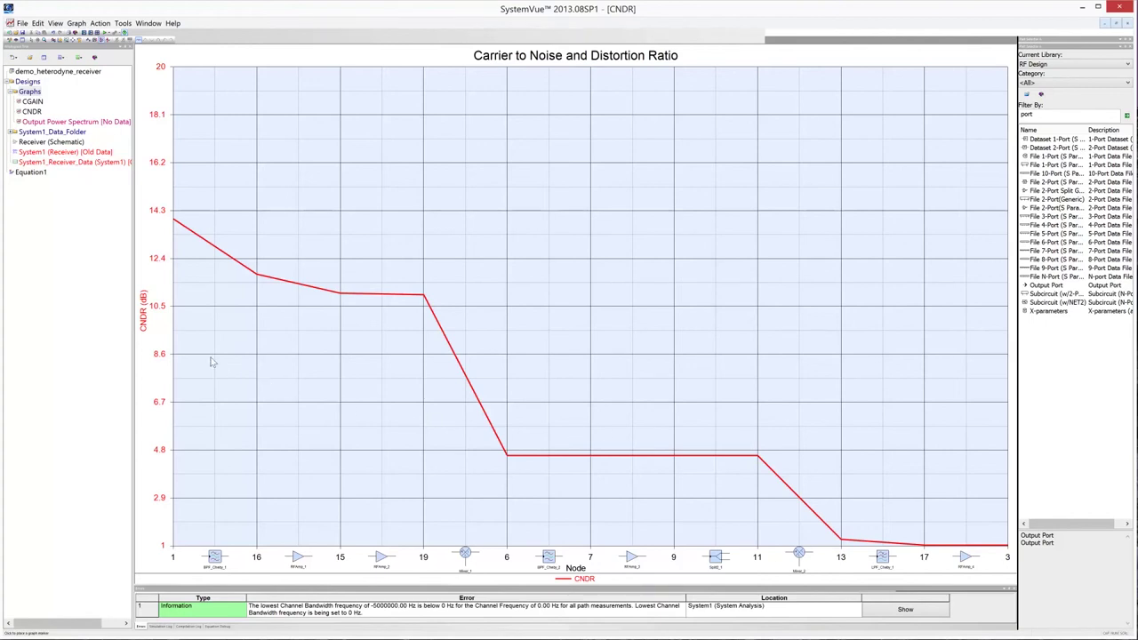
Add a level diagram graph to the Graphs folder that plots CNF from System1_Receiver_Data_Path1.
right_click(31, 91)
mouse_move(75, 98)
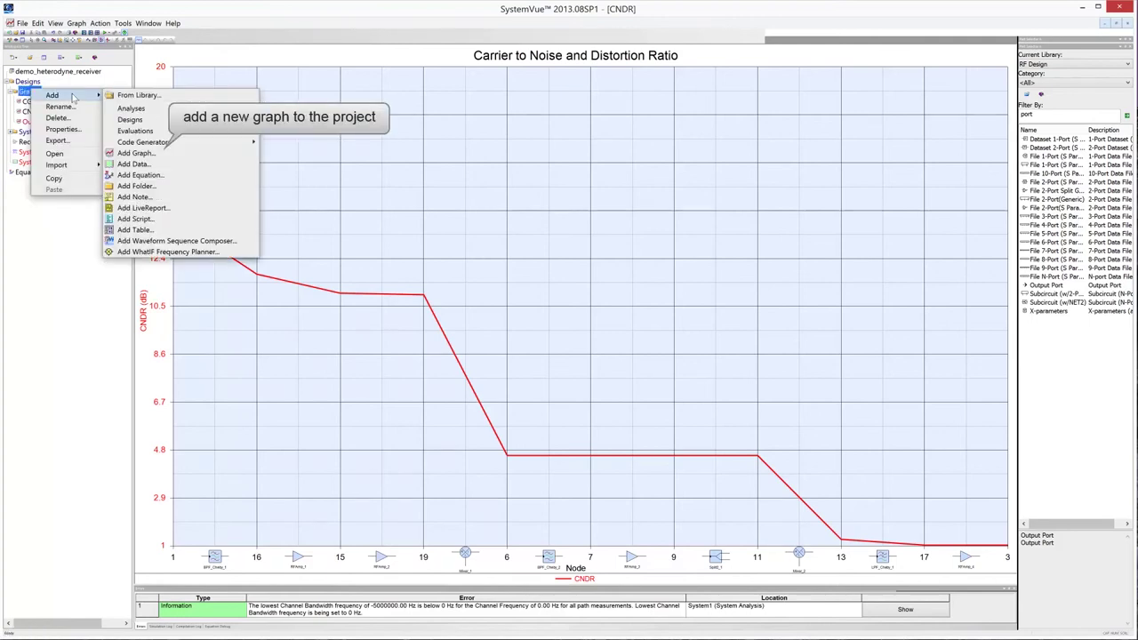
left_click(134, 153)
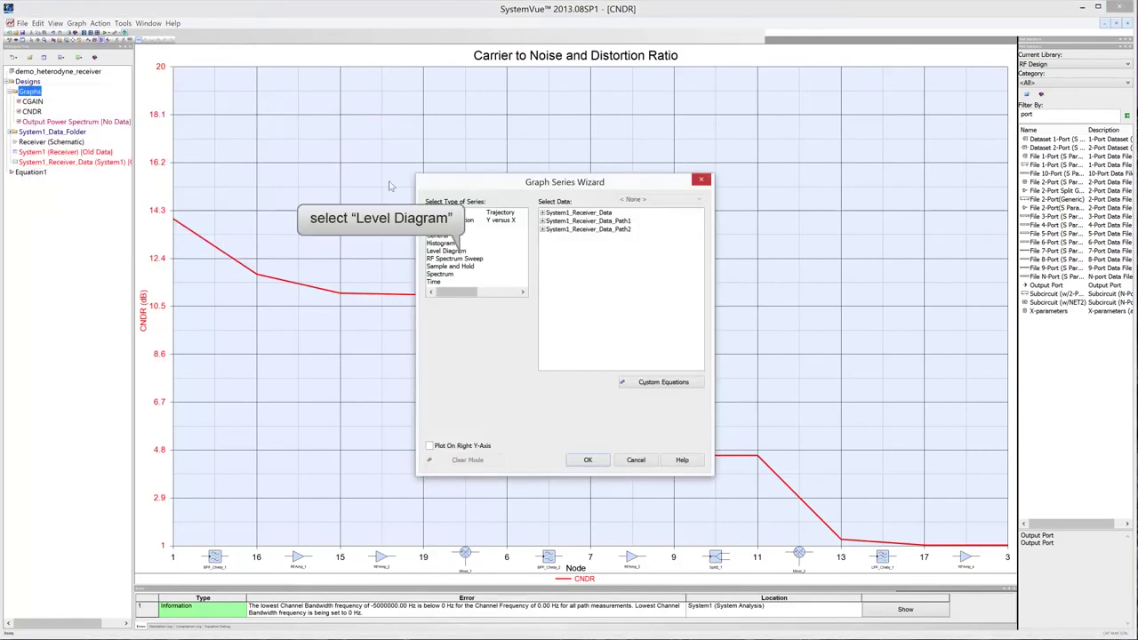
left_click(449, 252)
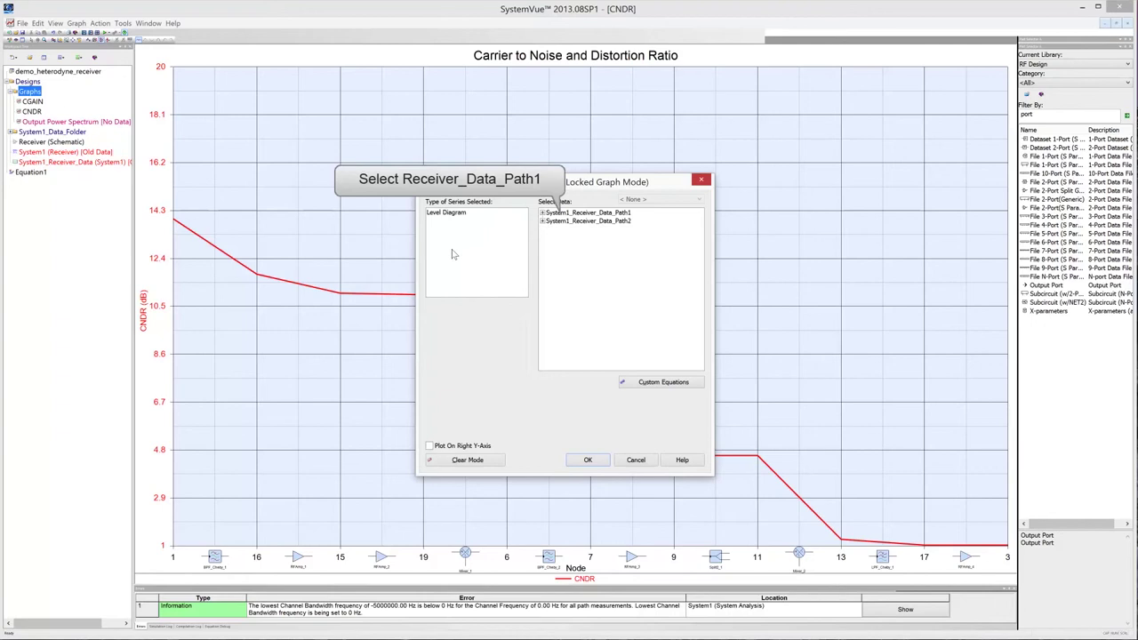
double_click(544, 214)
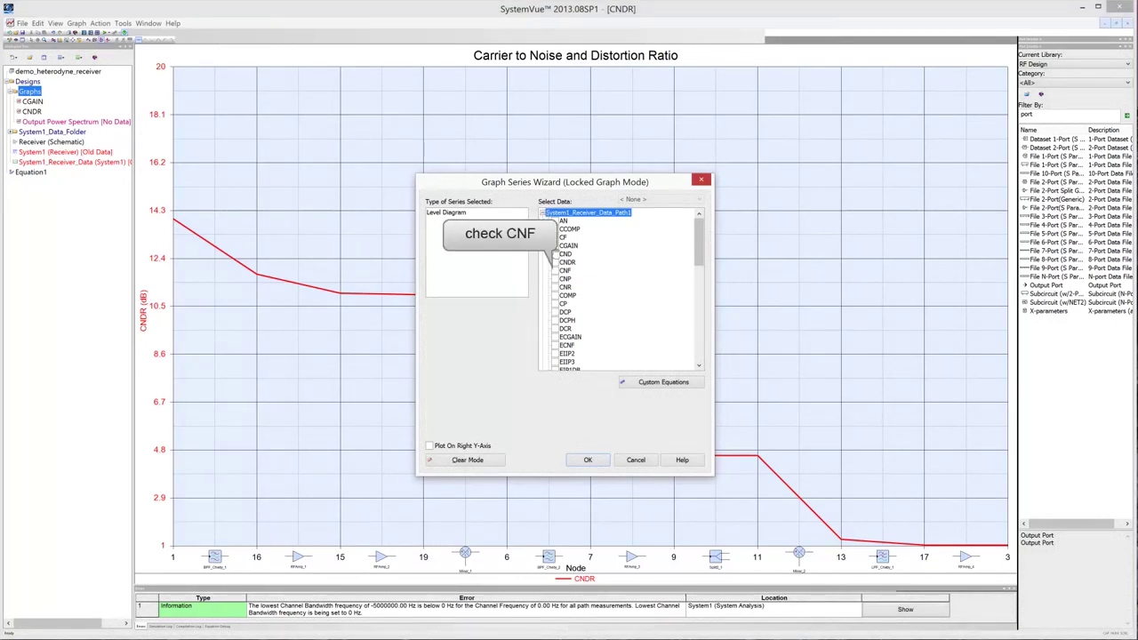
left_click(555, 271)
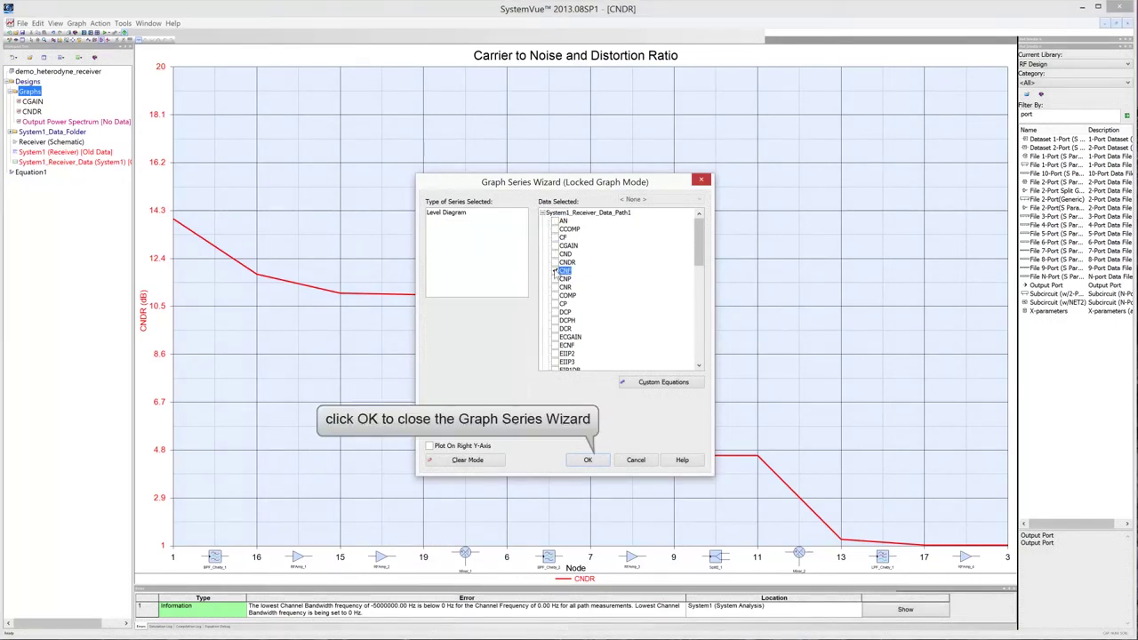
left_click(597, 460)
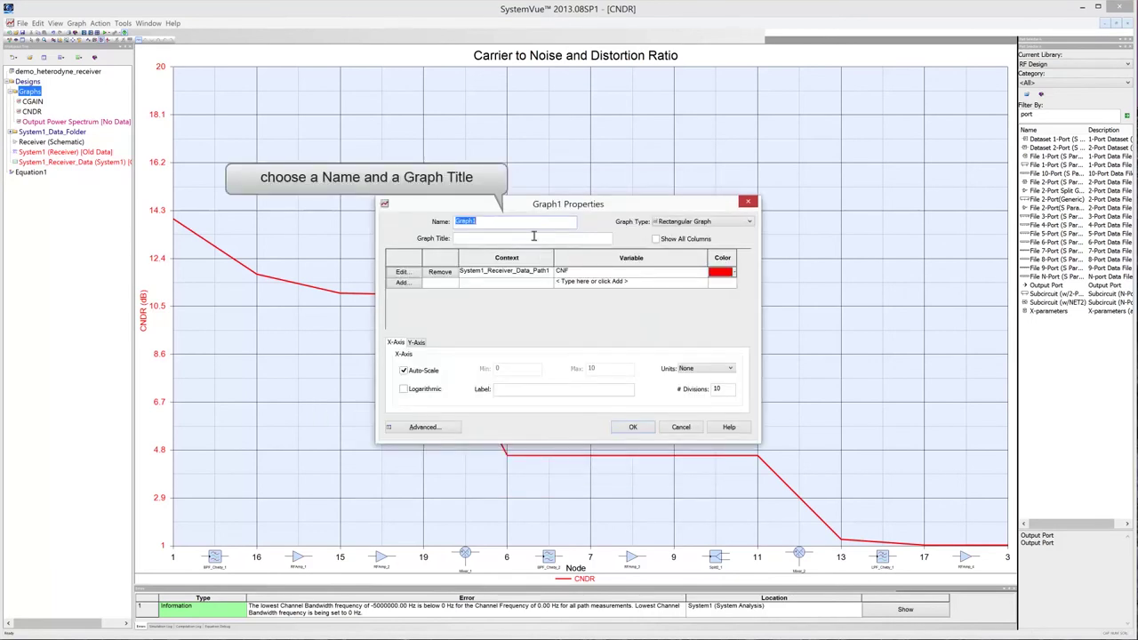
Name the new graph CNF, title it "Cascaded Noise Figure" and create it.
type("CNF")
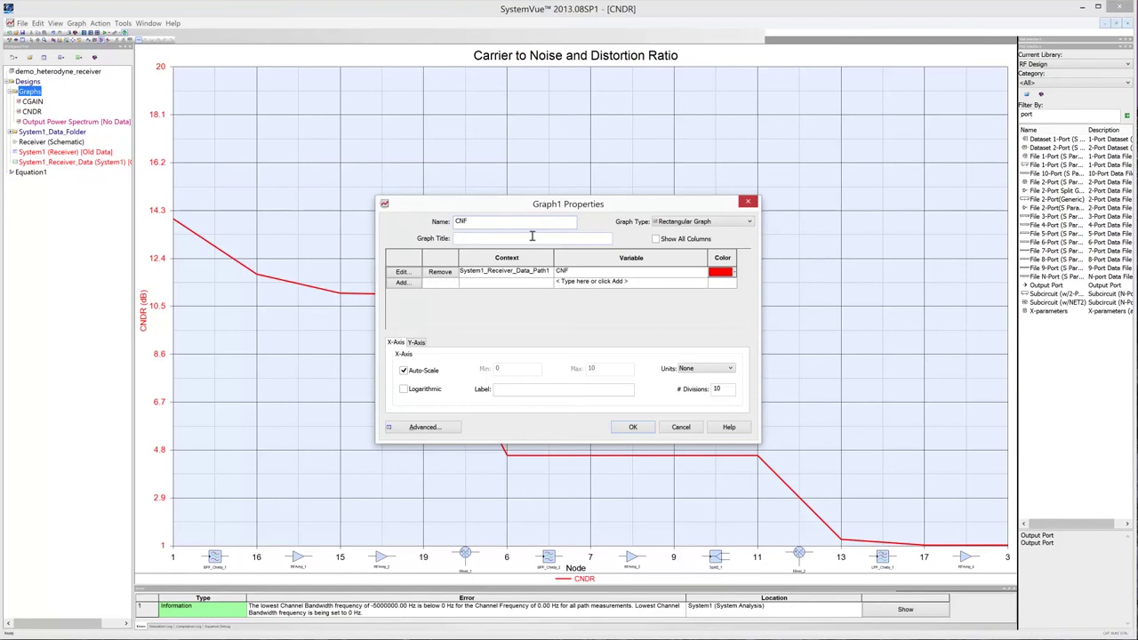
left_click(506, 238)
type("Cascaded Noise Figure")
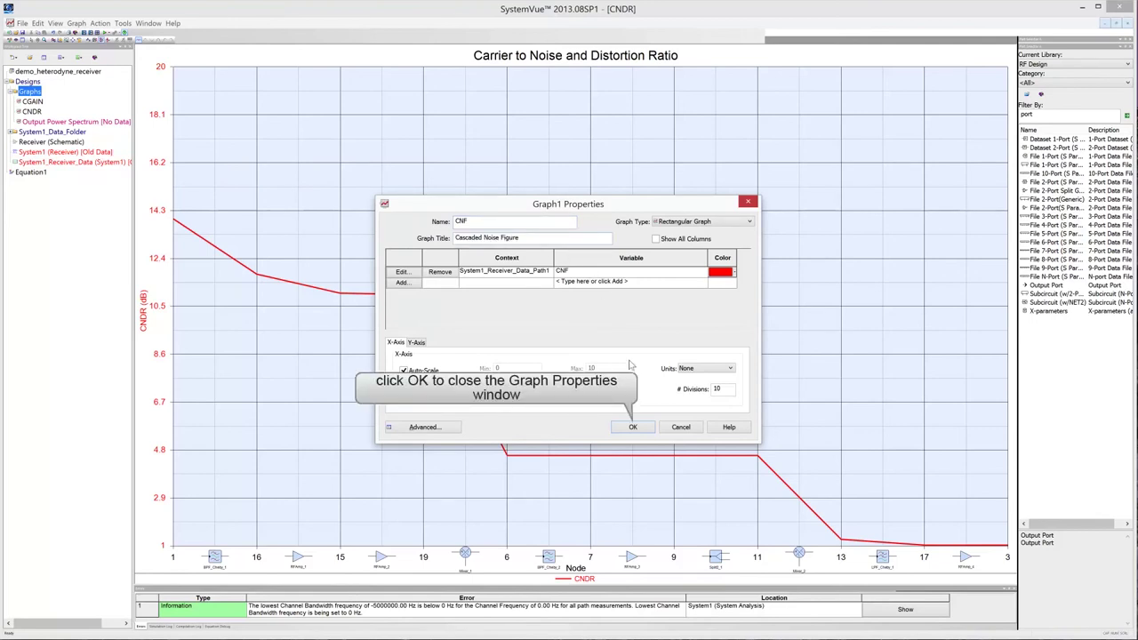
left_click(634, 428)
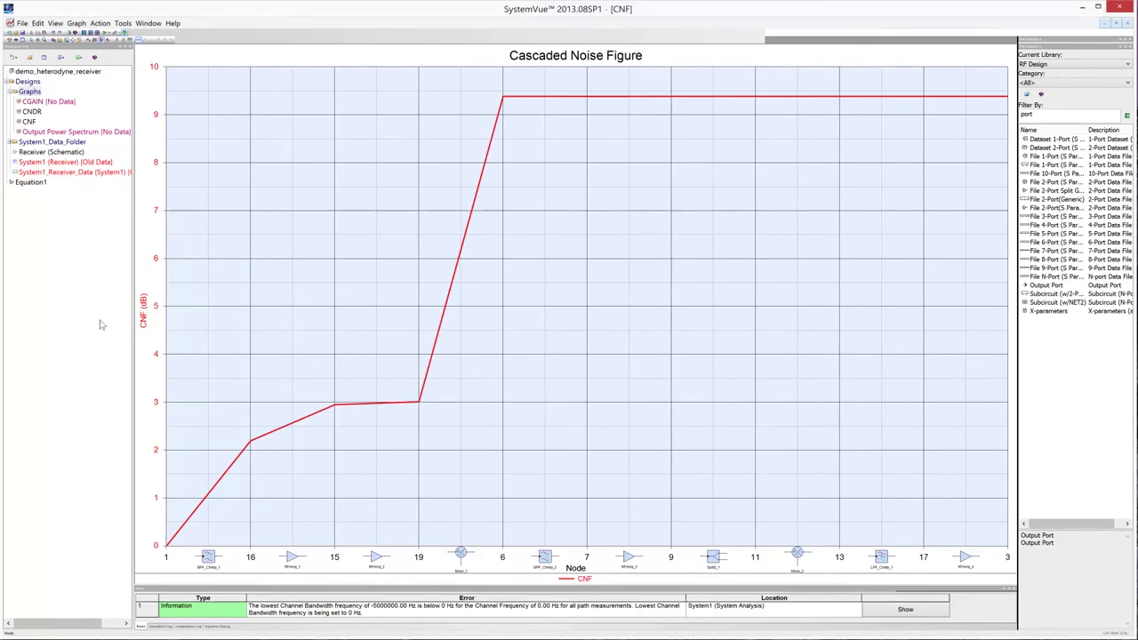
Open the Receiver schematic from the workspace.
double_click(68, 154)
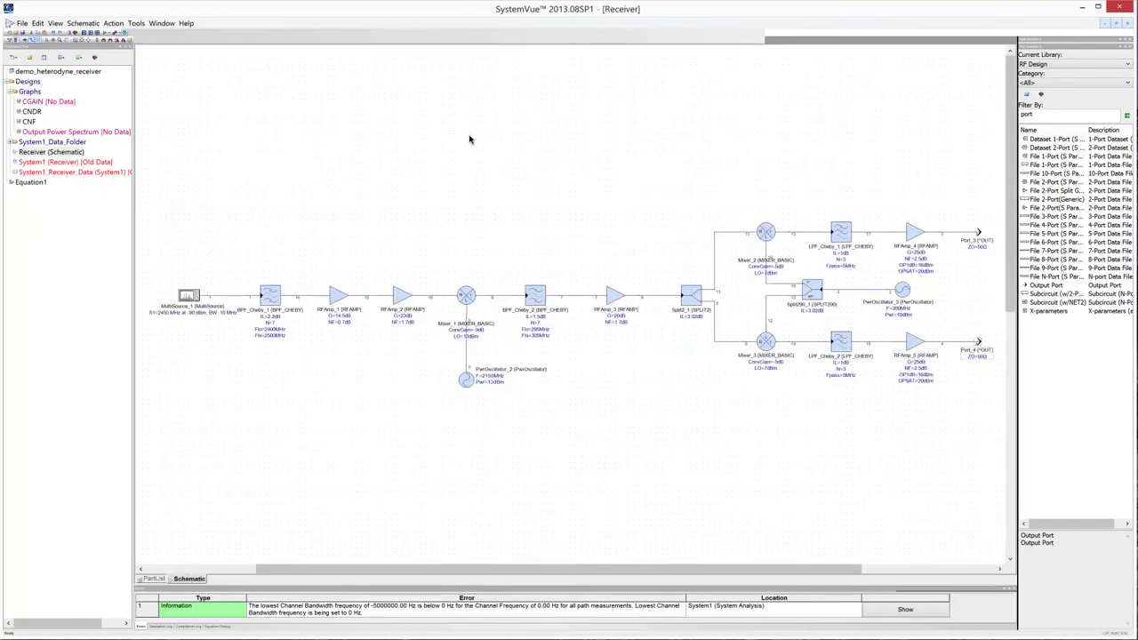